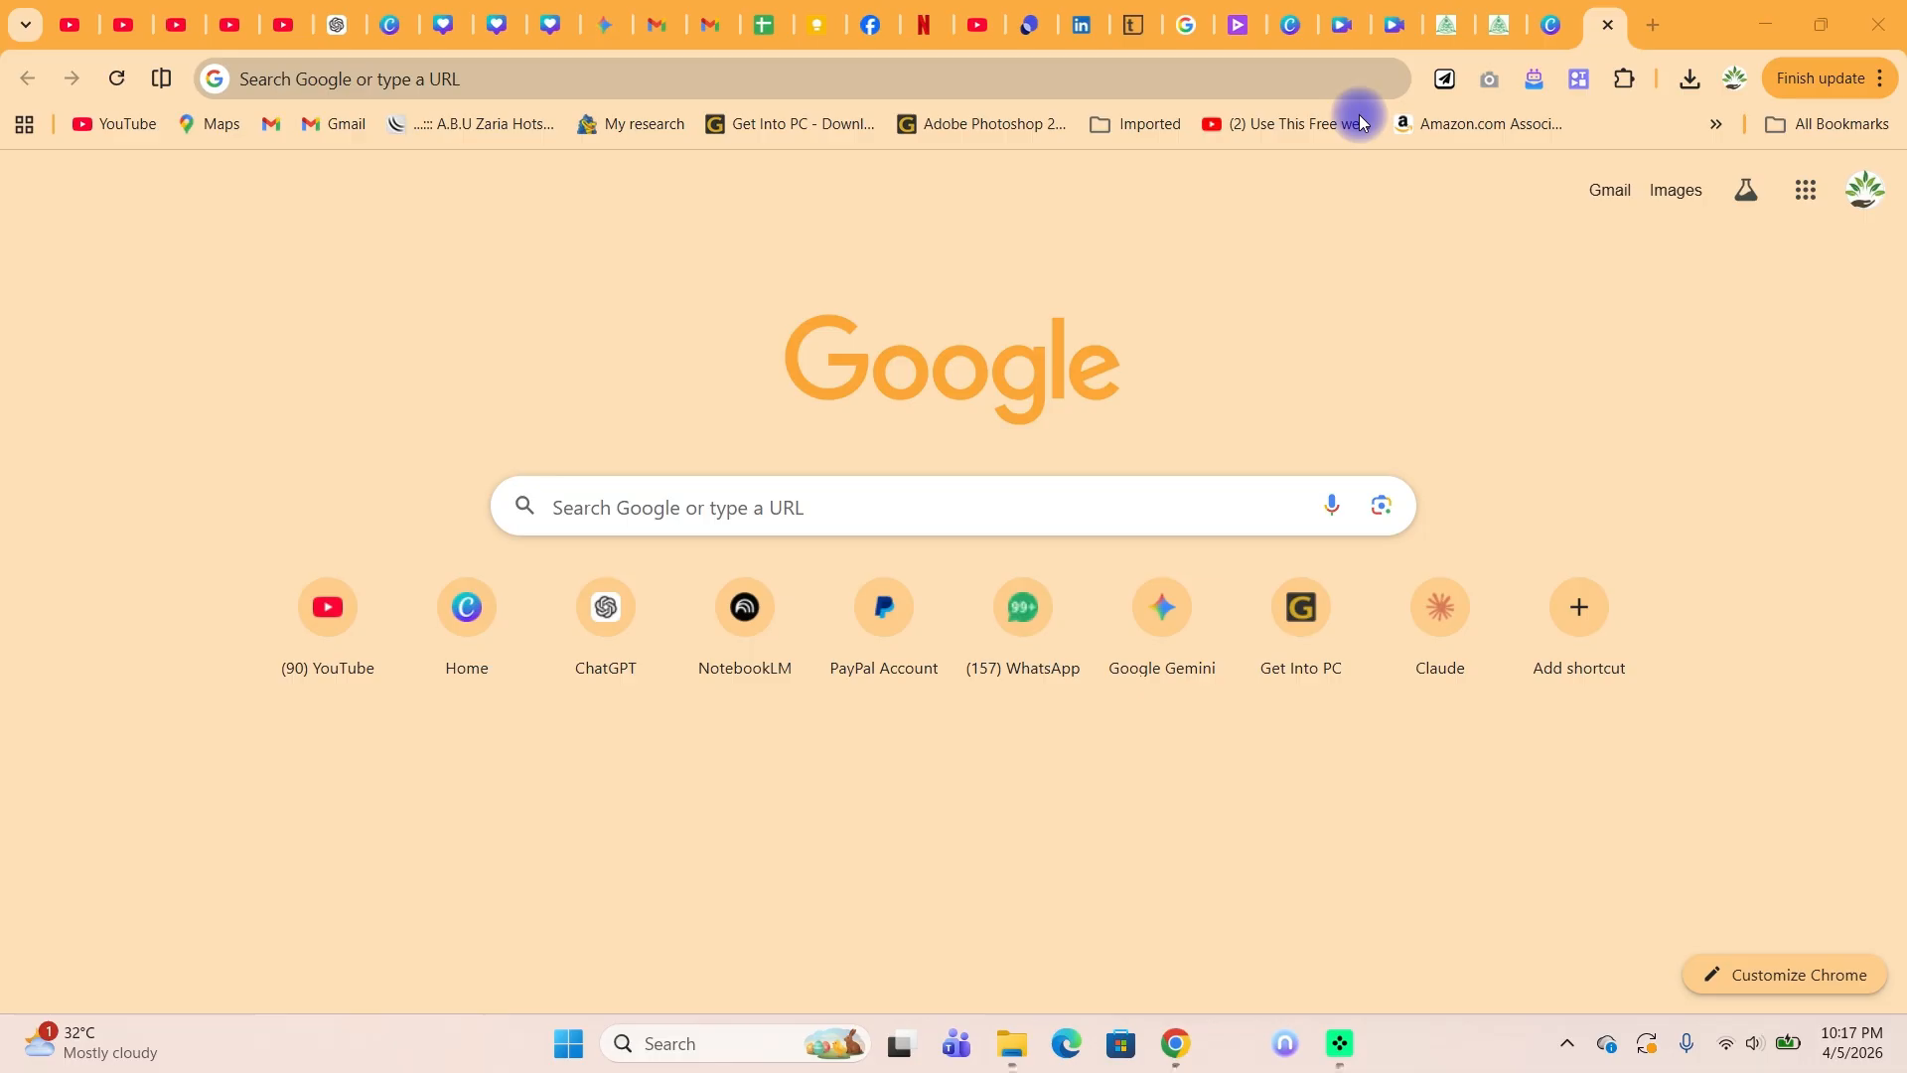
# Search the web for "google vids" and open the Google Workspace product page for Google Vids.
pyautogui.click(1561, 107)
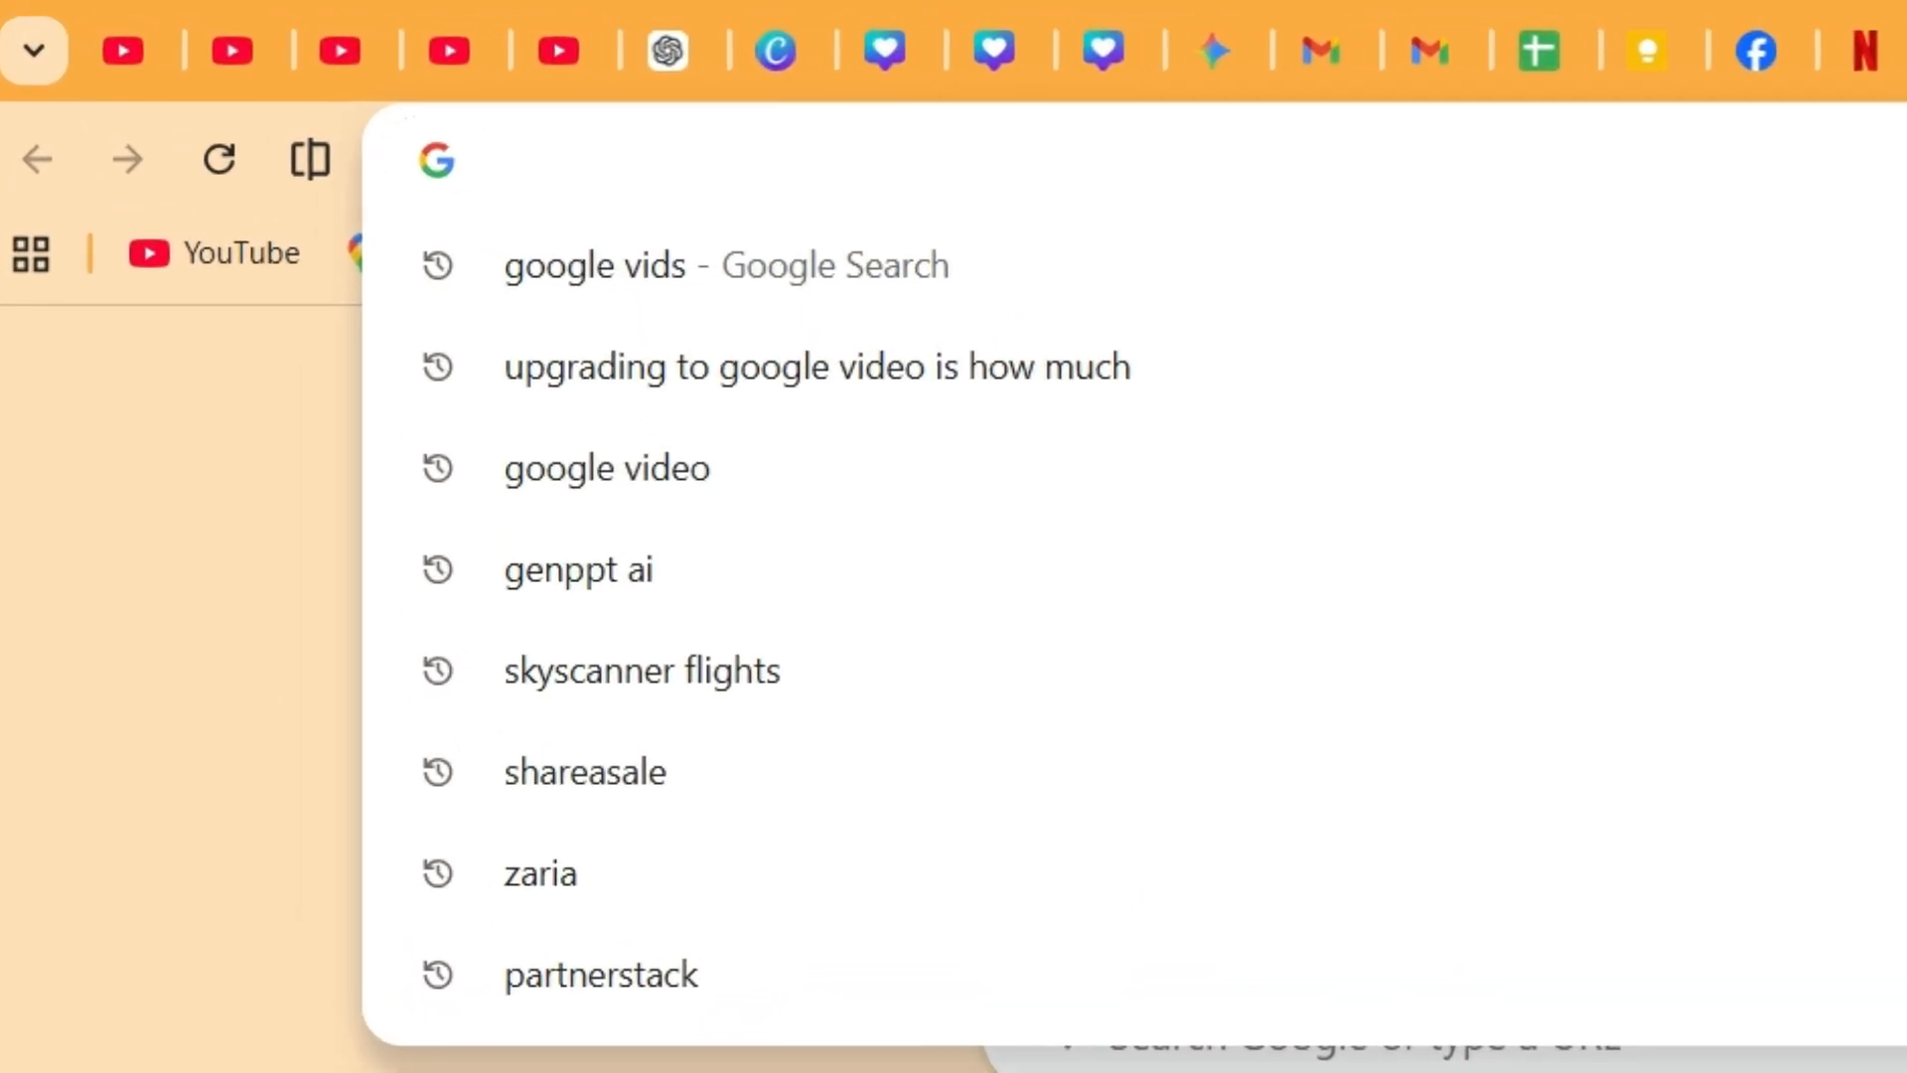
pyautogui.write('se')
pyautogui.press('BackSpace')
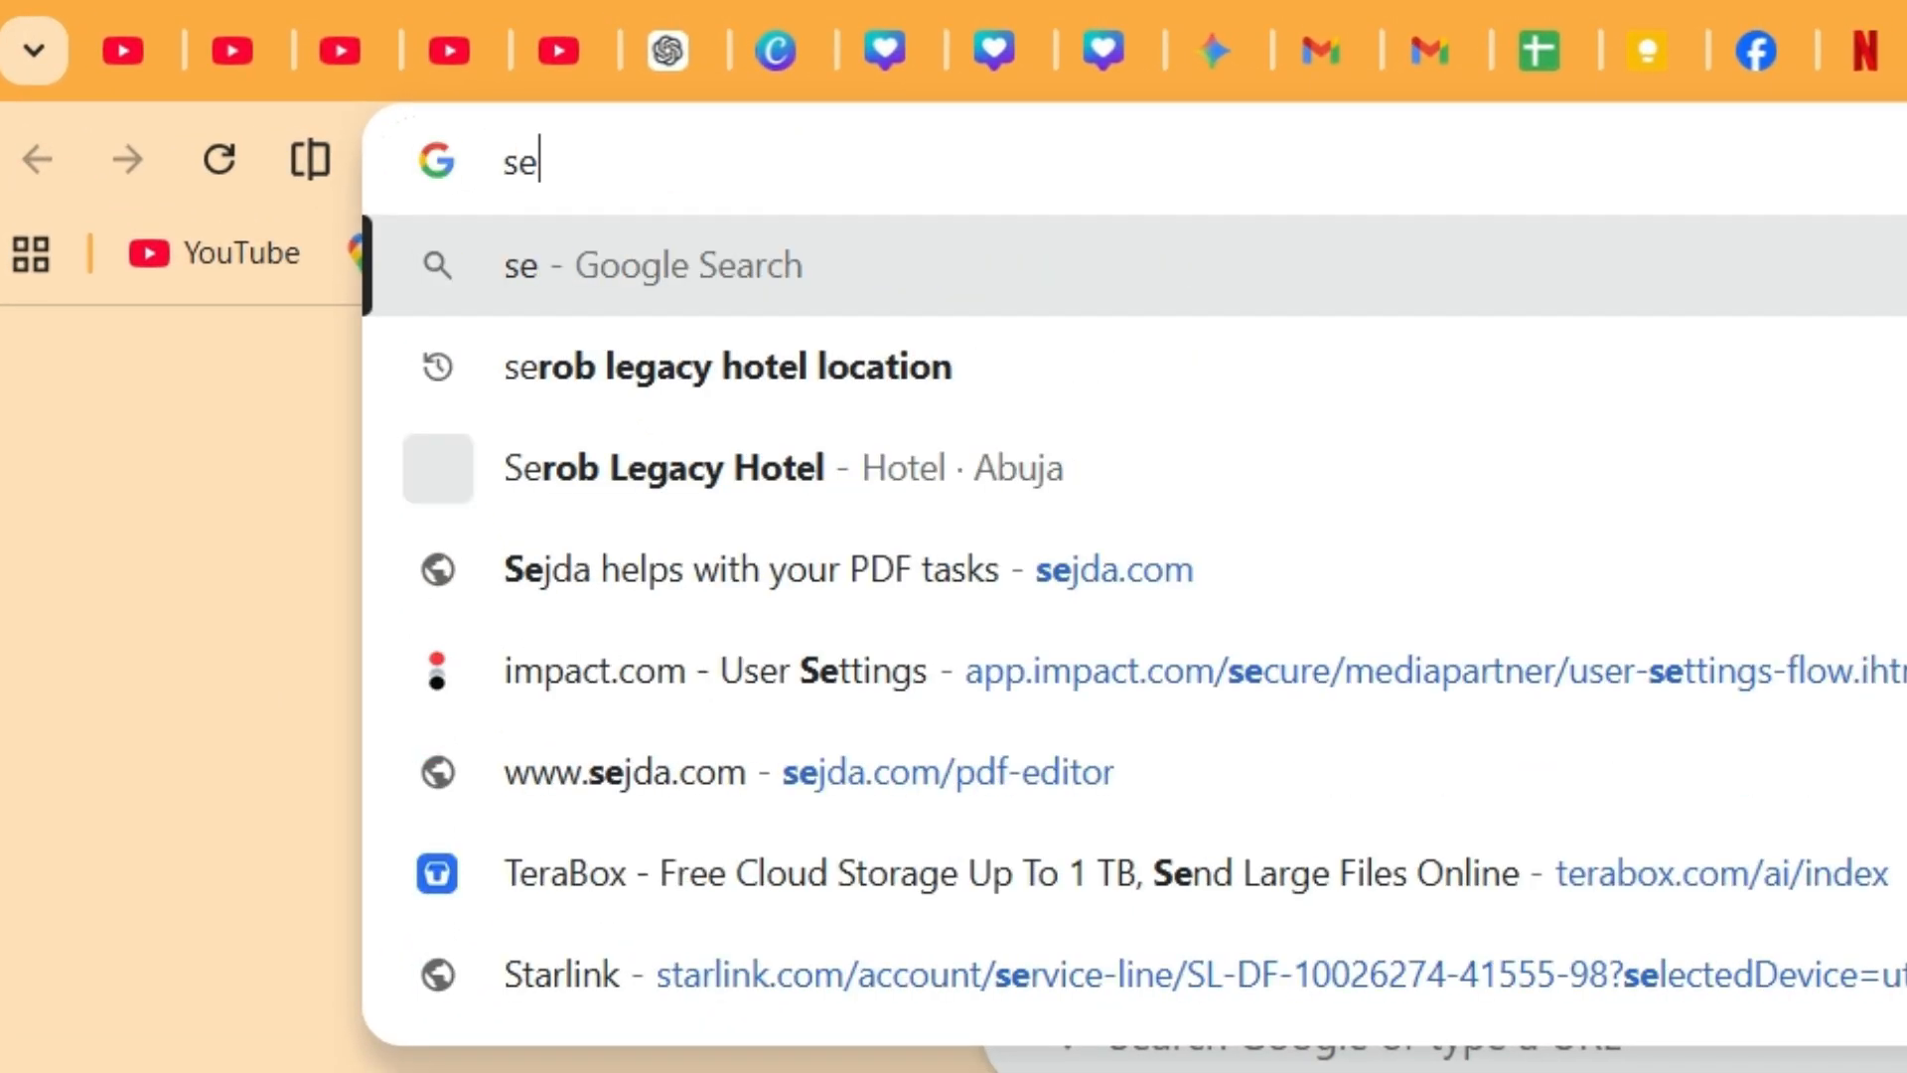
pyautogui.press('BackSpace')
pyautogui.press('BackSpace')
pyautogui.write('g')
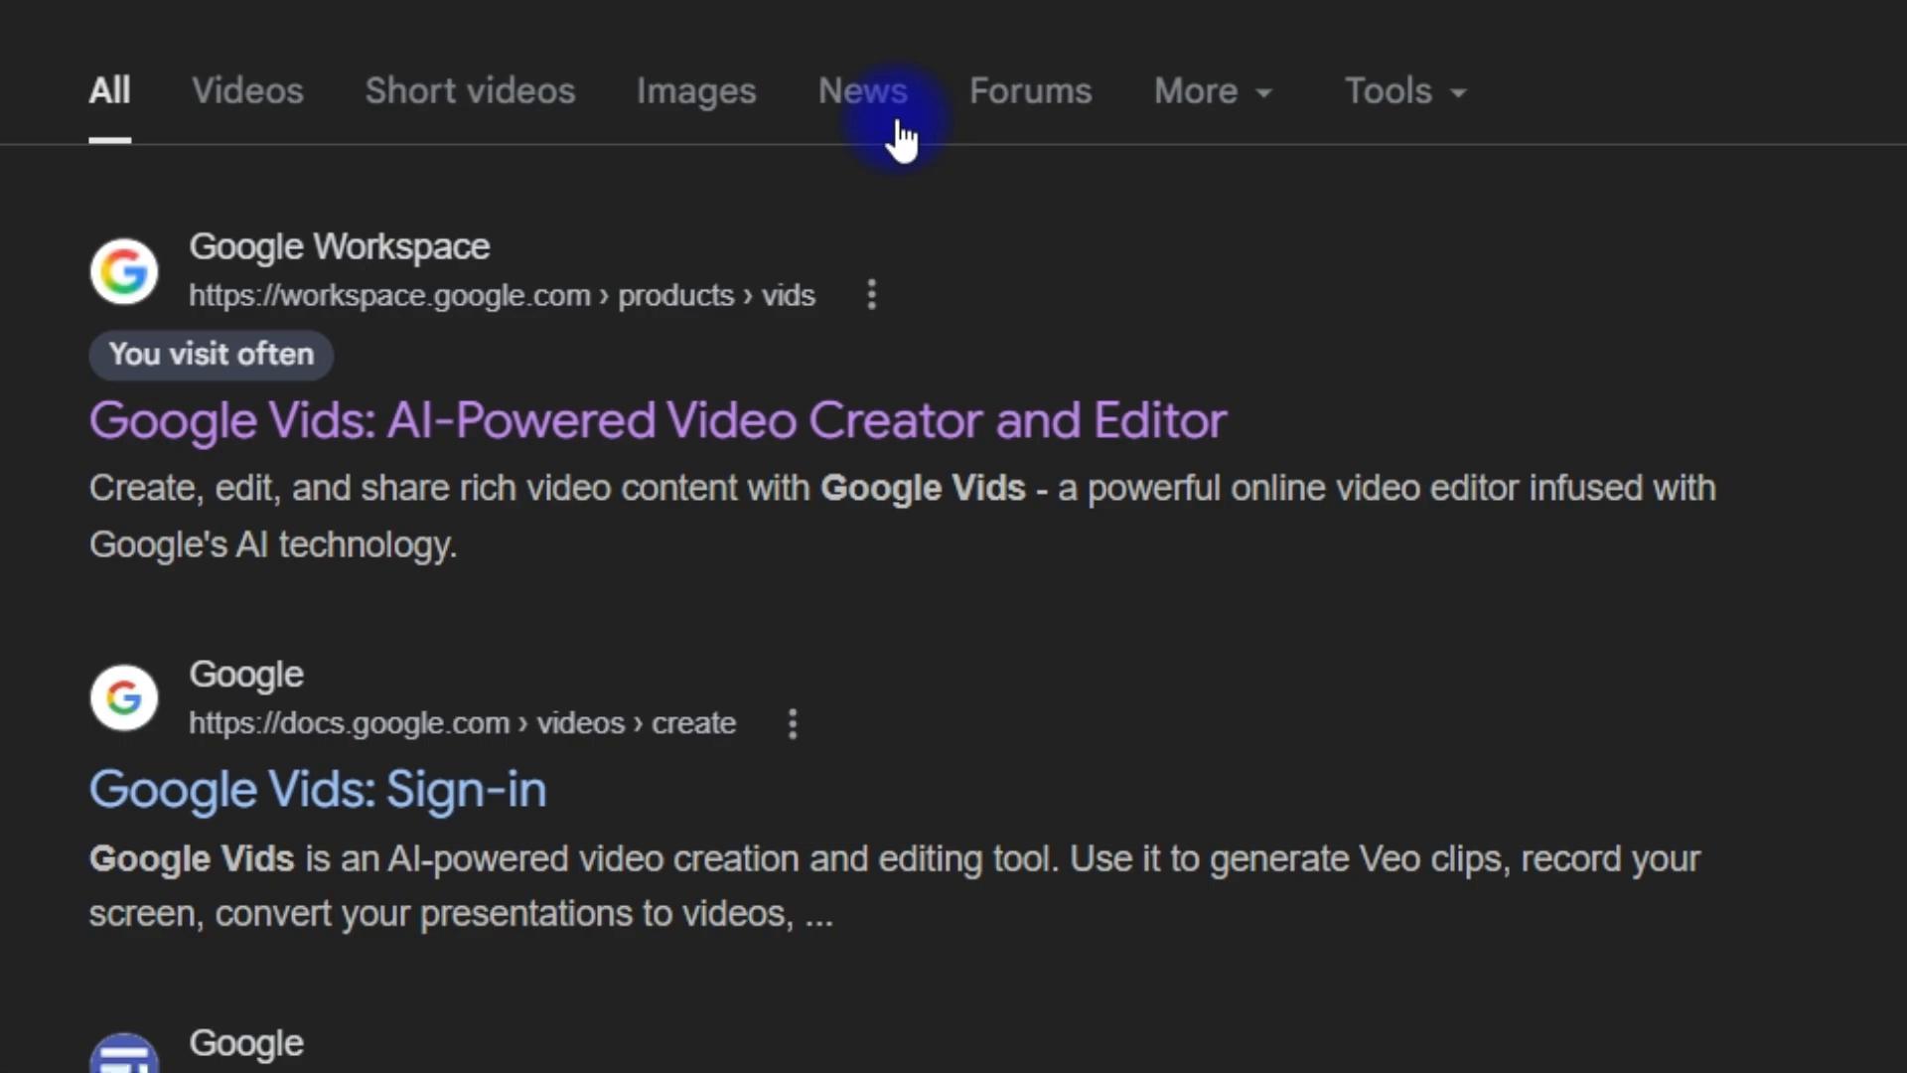
pyautogui.click(775, 636)
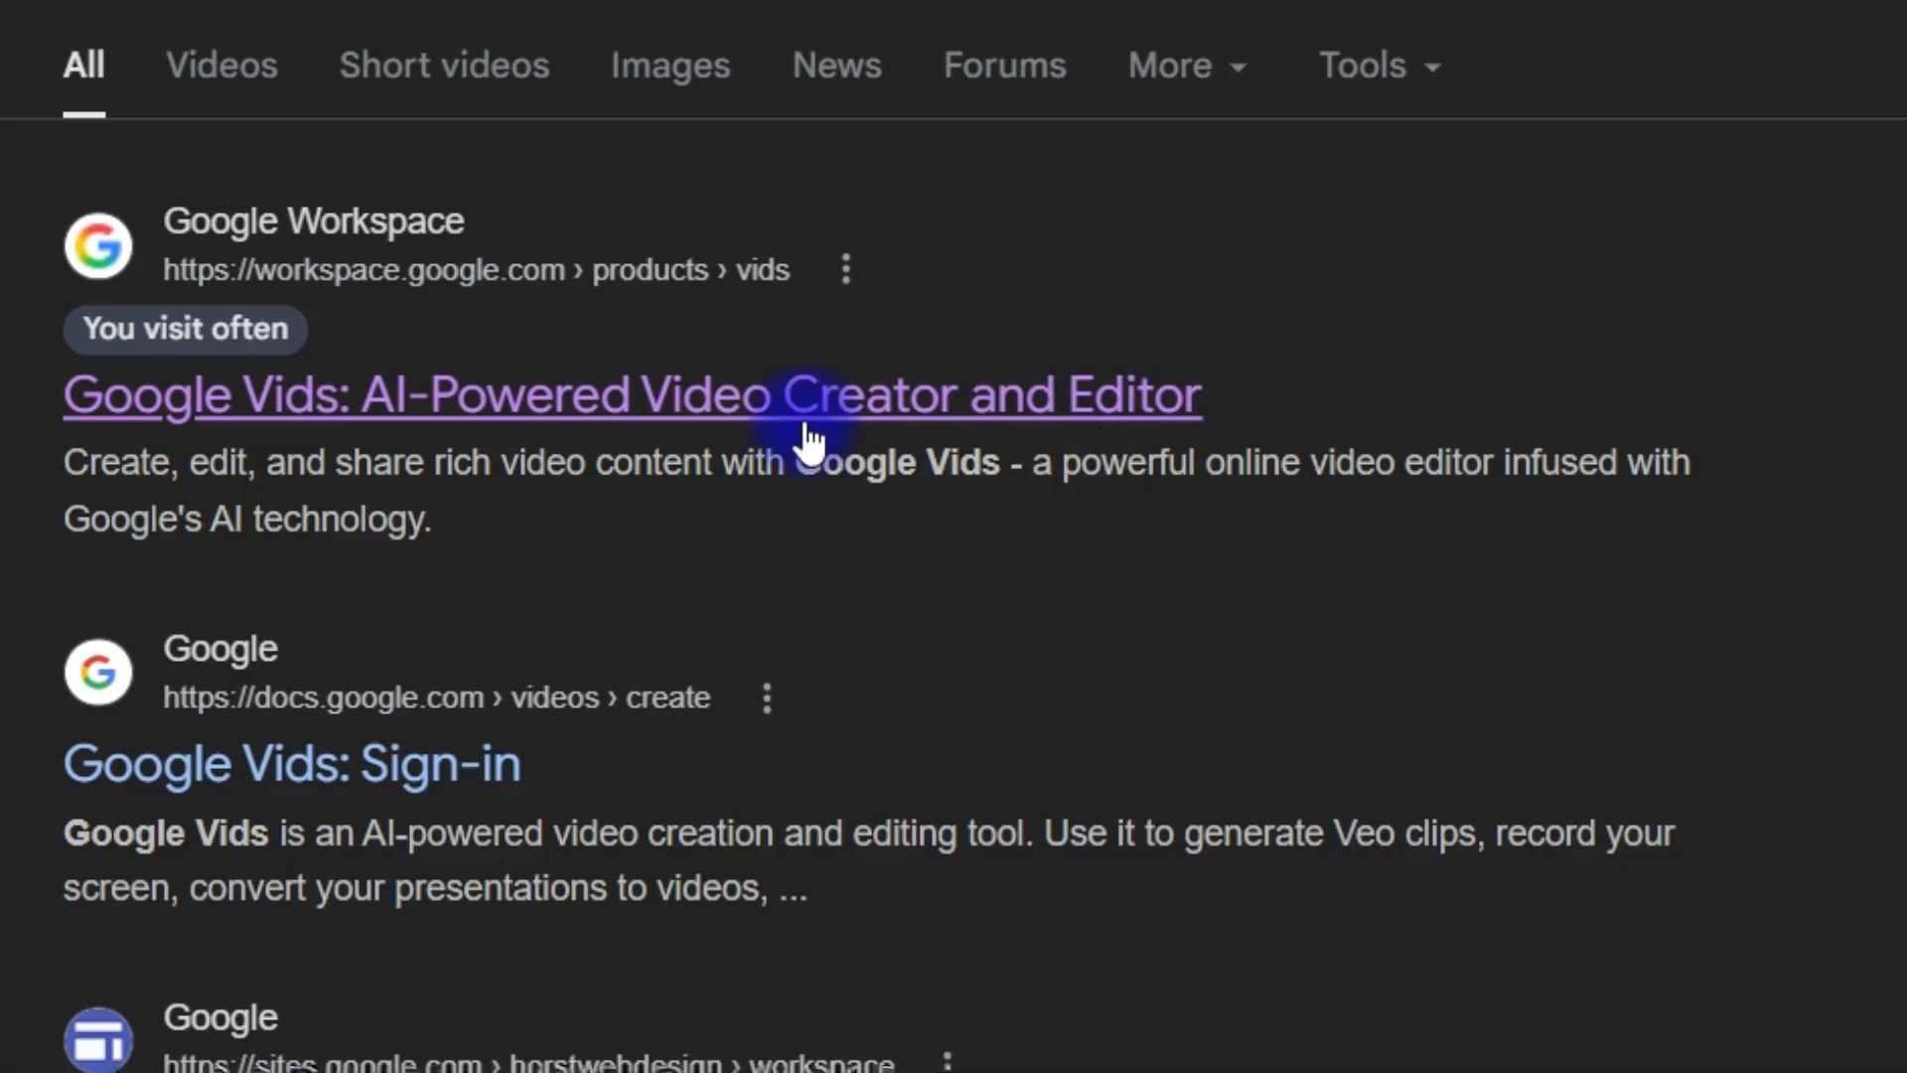
pyautogui.click(839, 412)
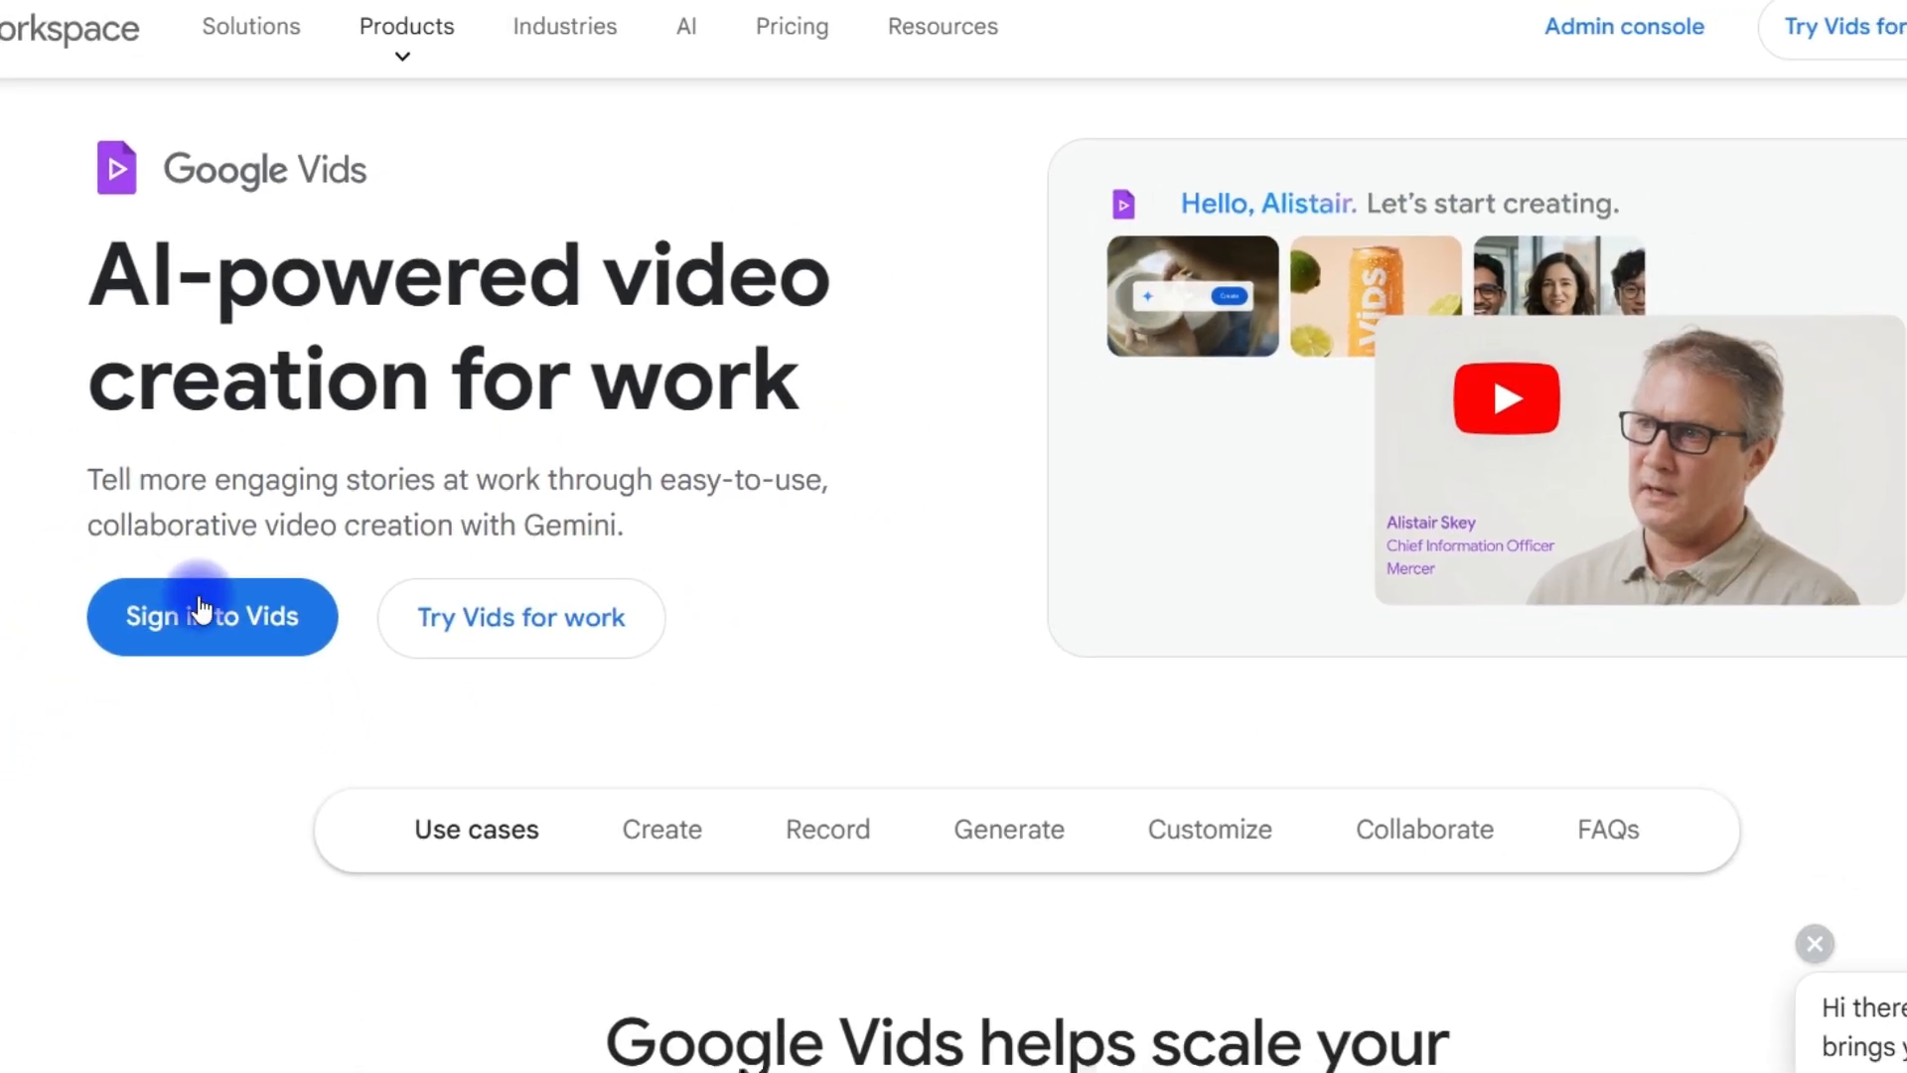
# Sign in to Vids with the EPIC Mentorship account and choose the Square format for the new video.
pyautogui.click(183, 671)
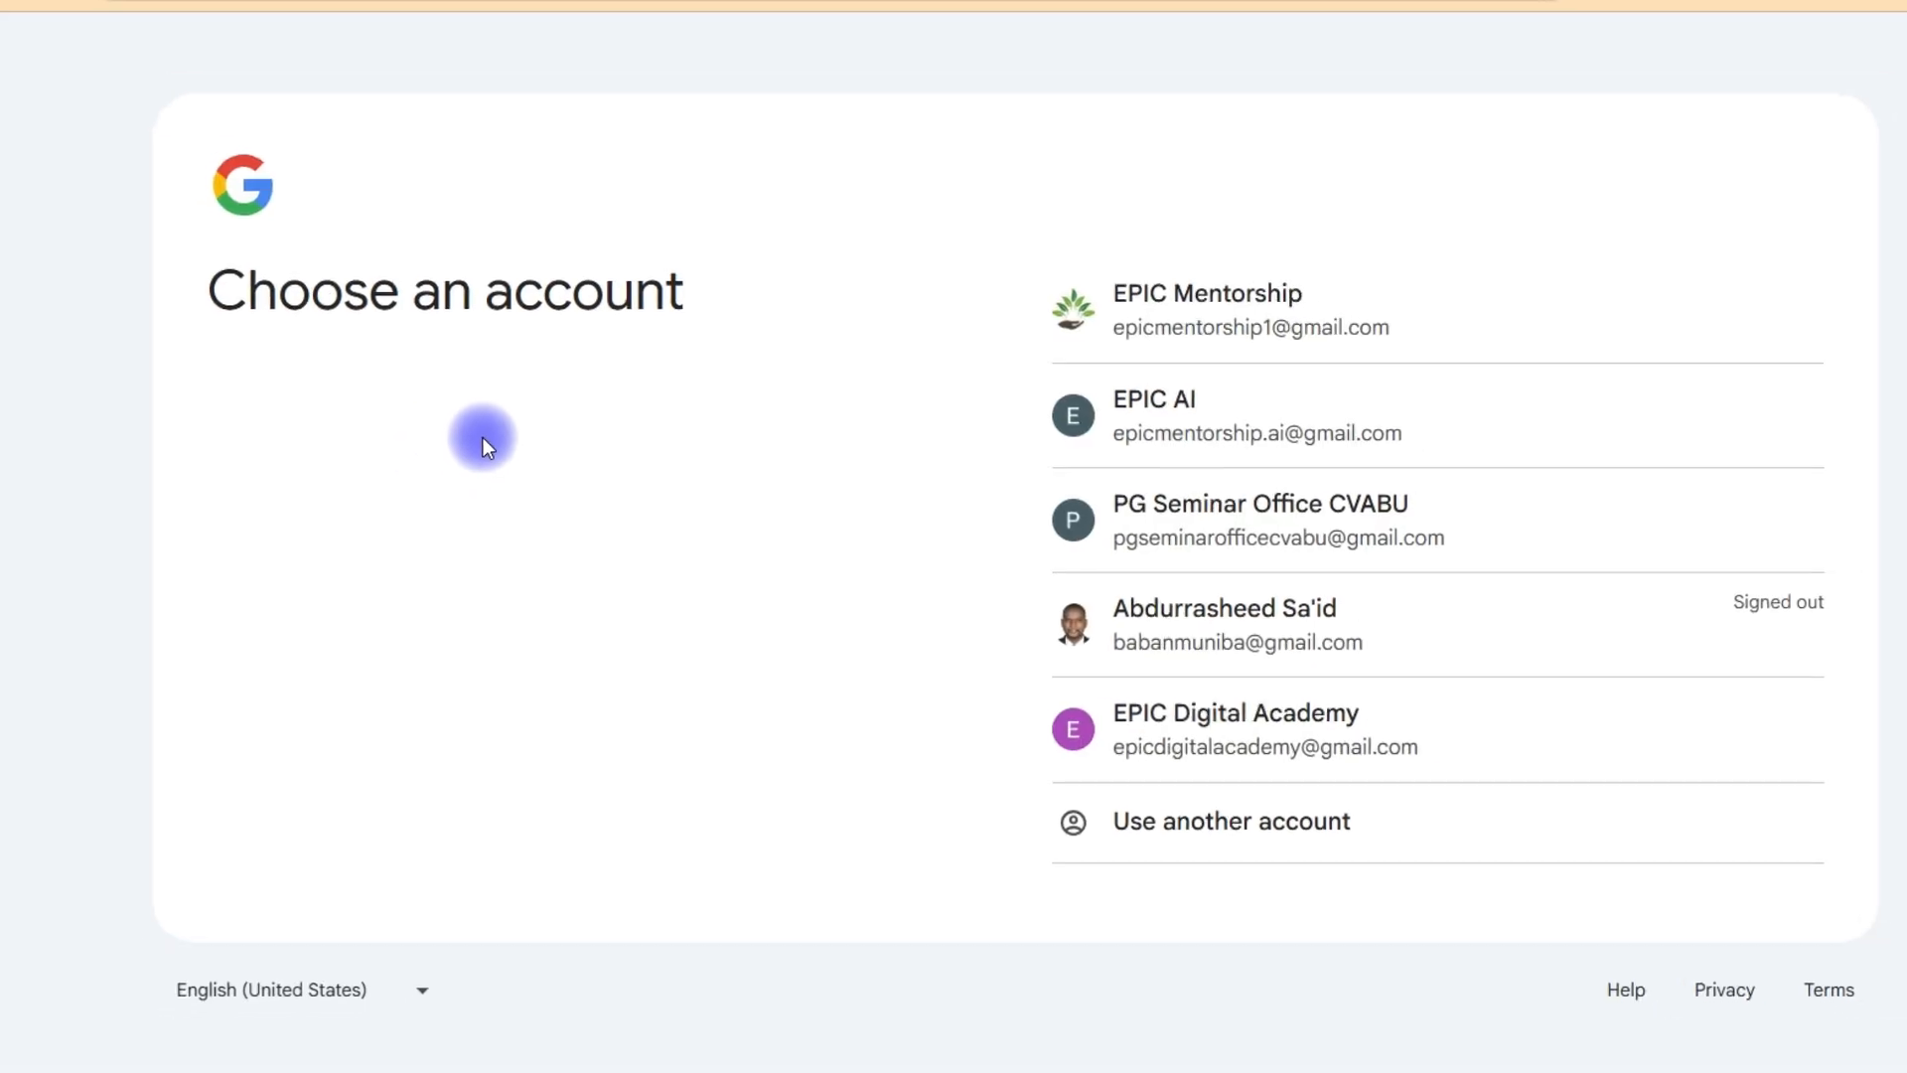
pyautogui.click(998, 362)
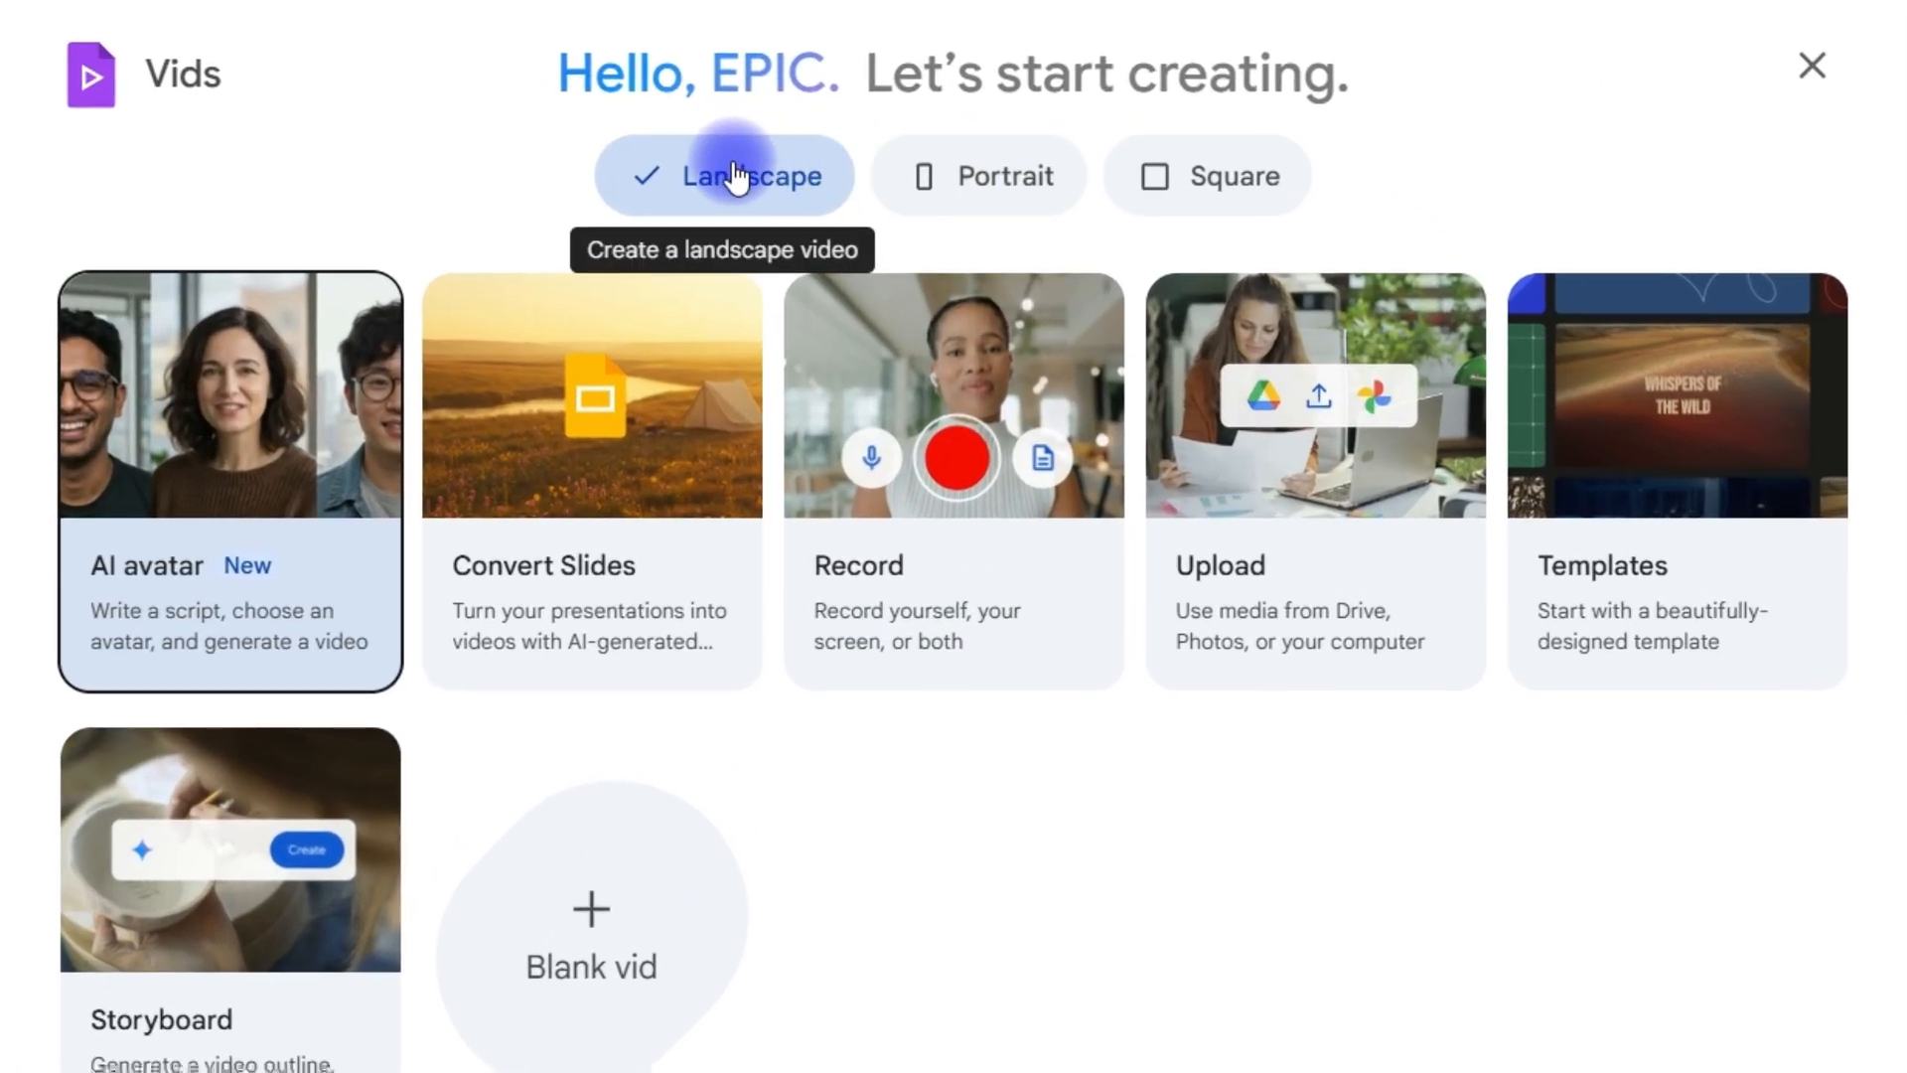
pyautogui.click(1264, 189)
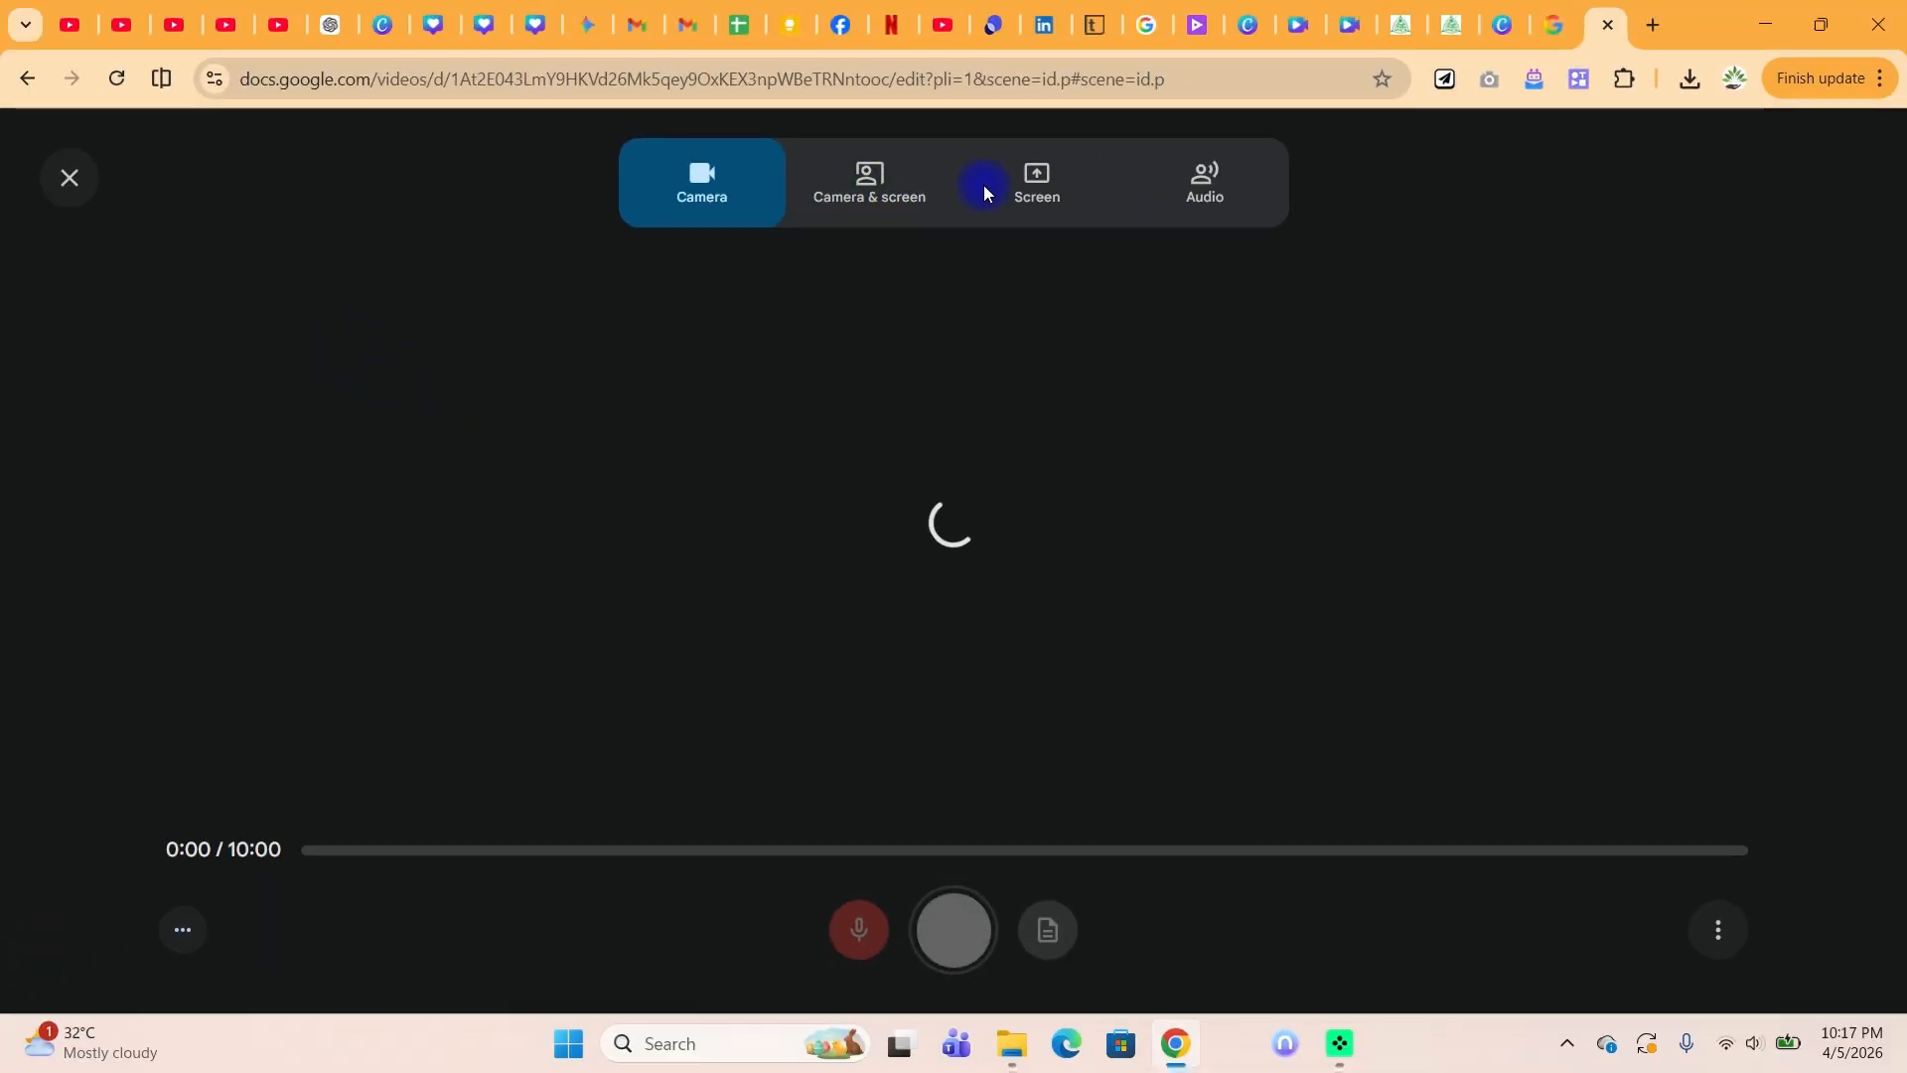
# Set up a screen-only recording that shares the entire screen with system audio, allowing microphone access for this time only.
pyautogui.click(1041, 181)
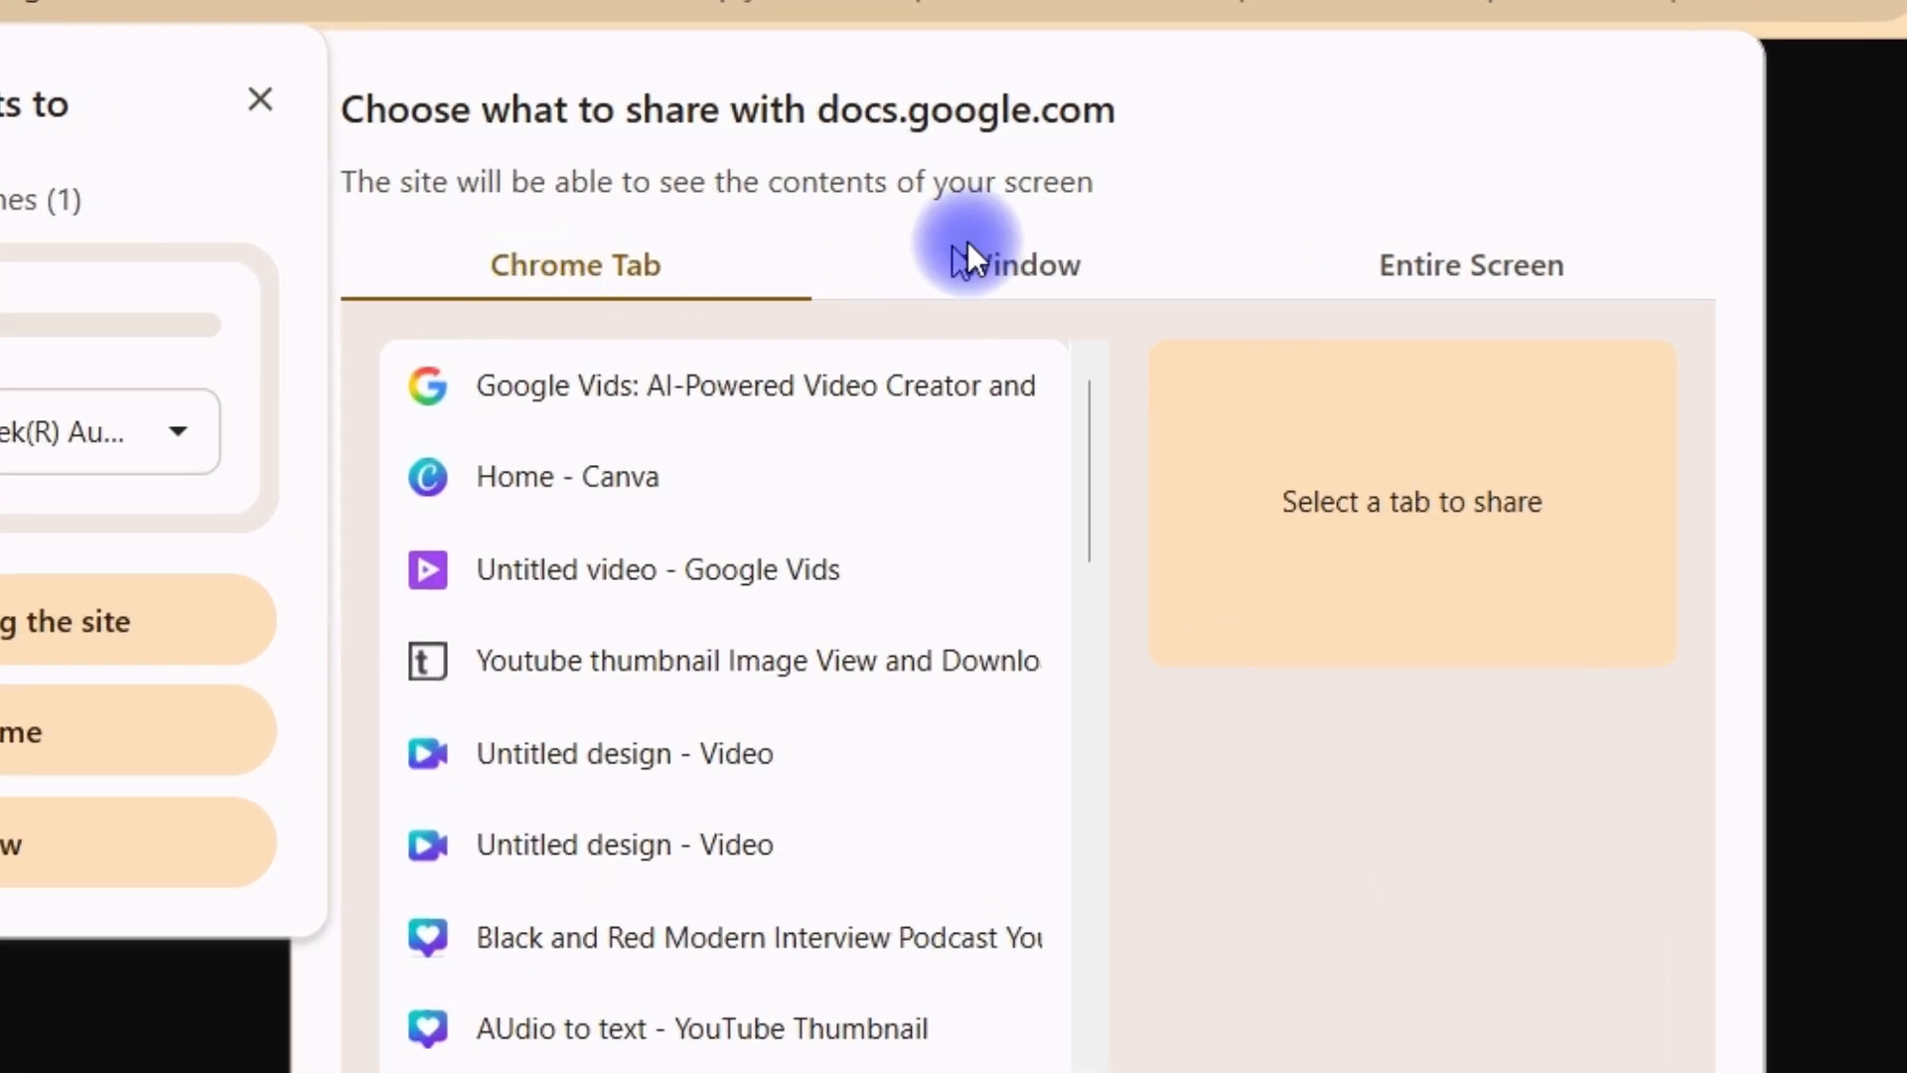
pyautogui.click(994, 244)
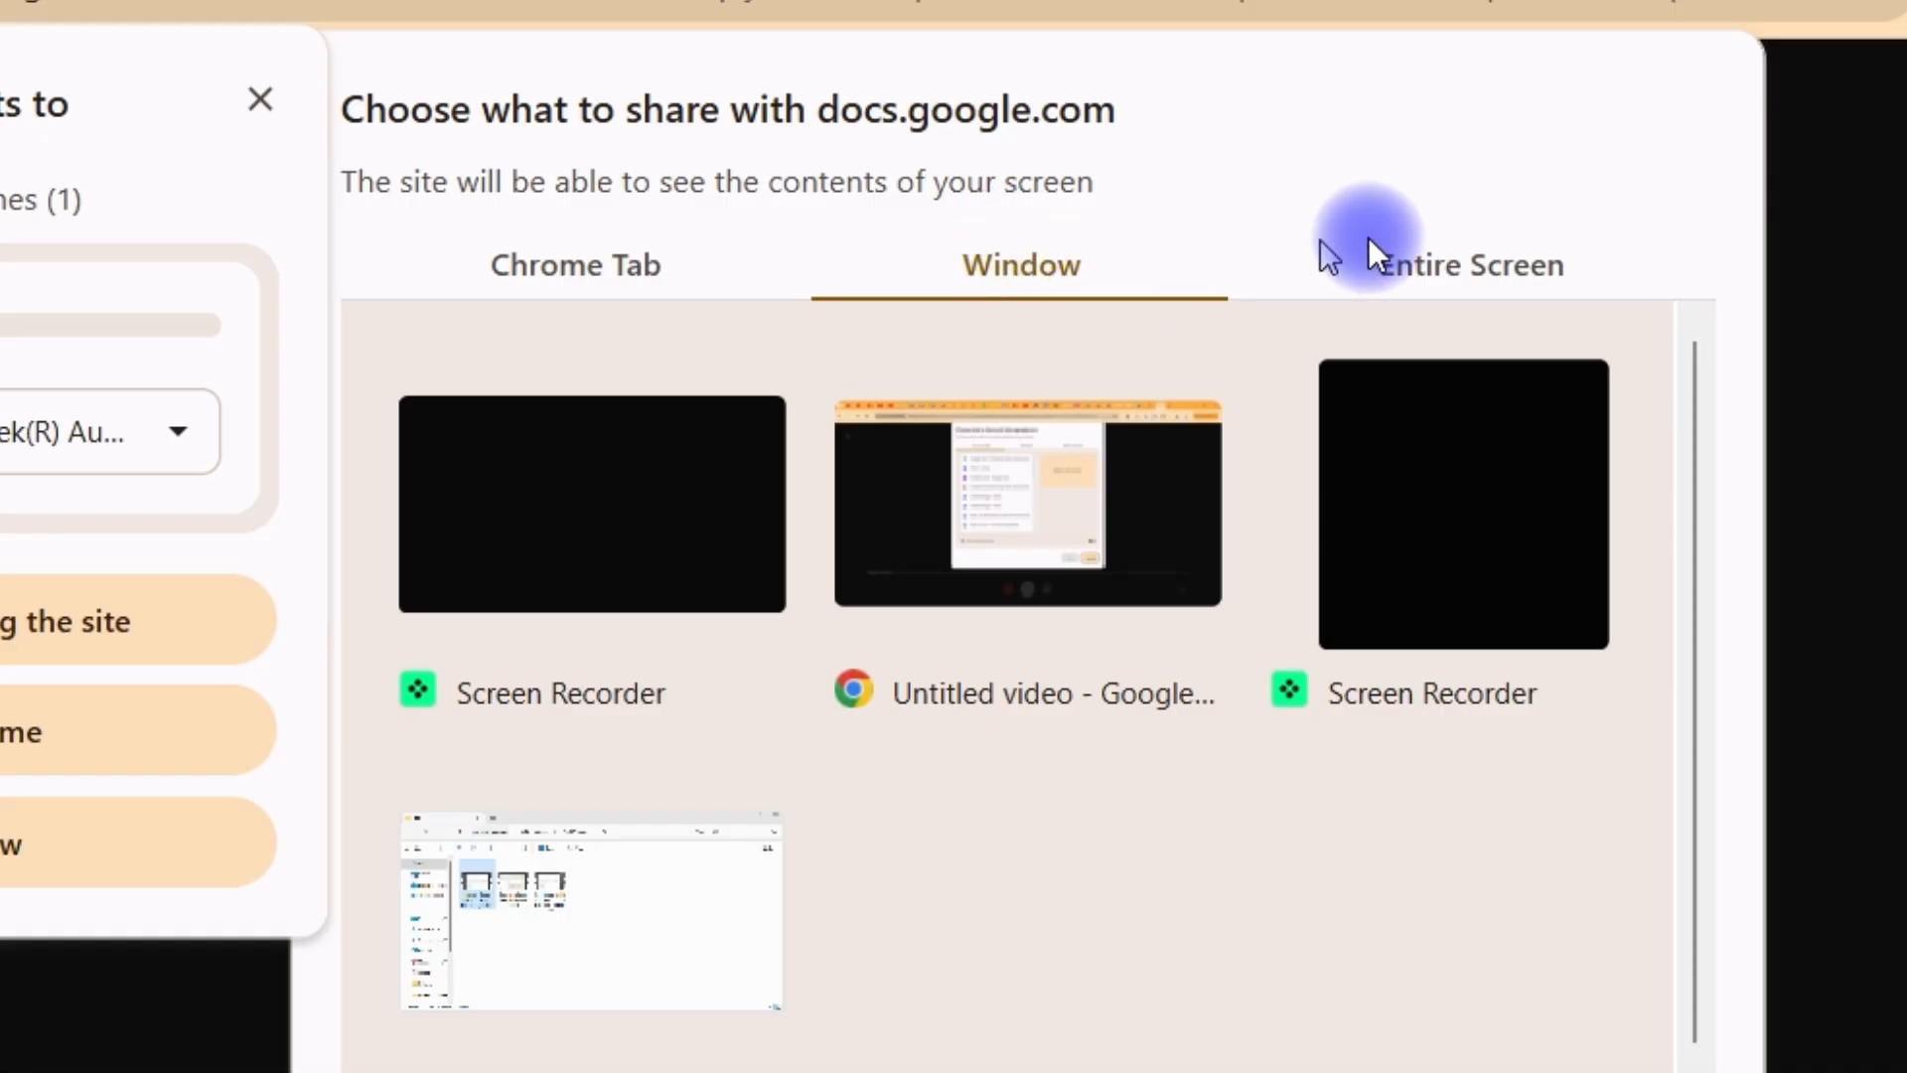
pyautogui.click(1567, 234)
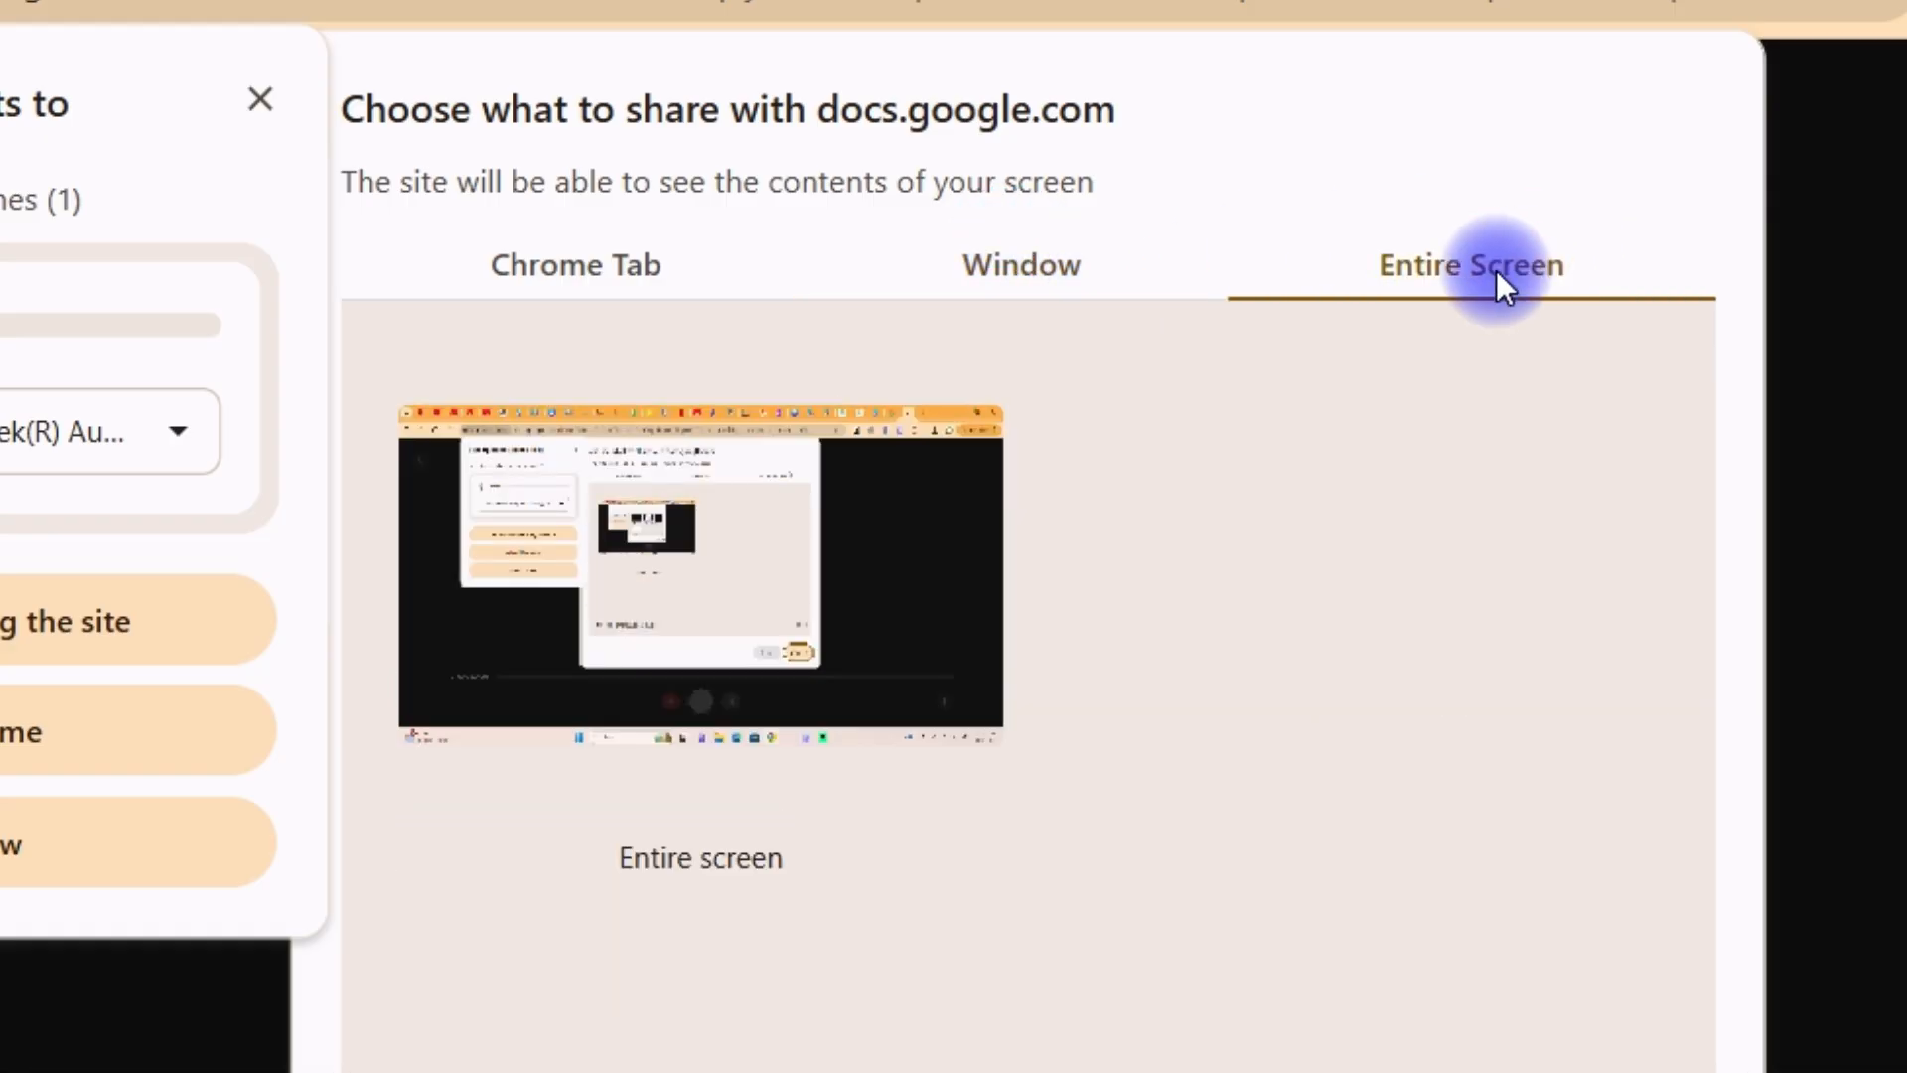
pyautogui.click(724, 534)
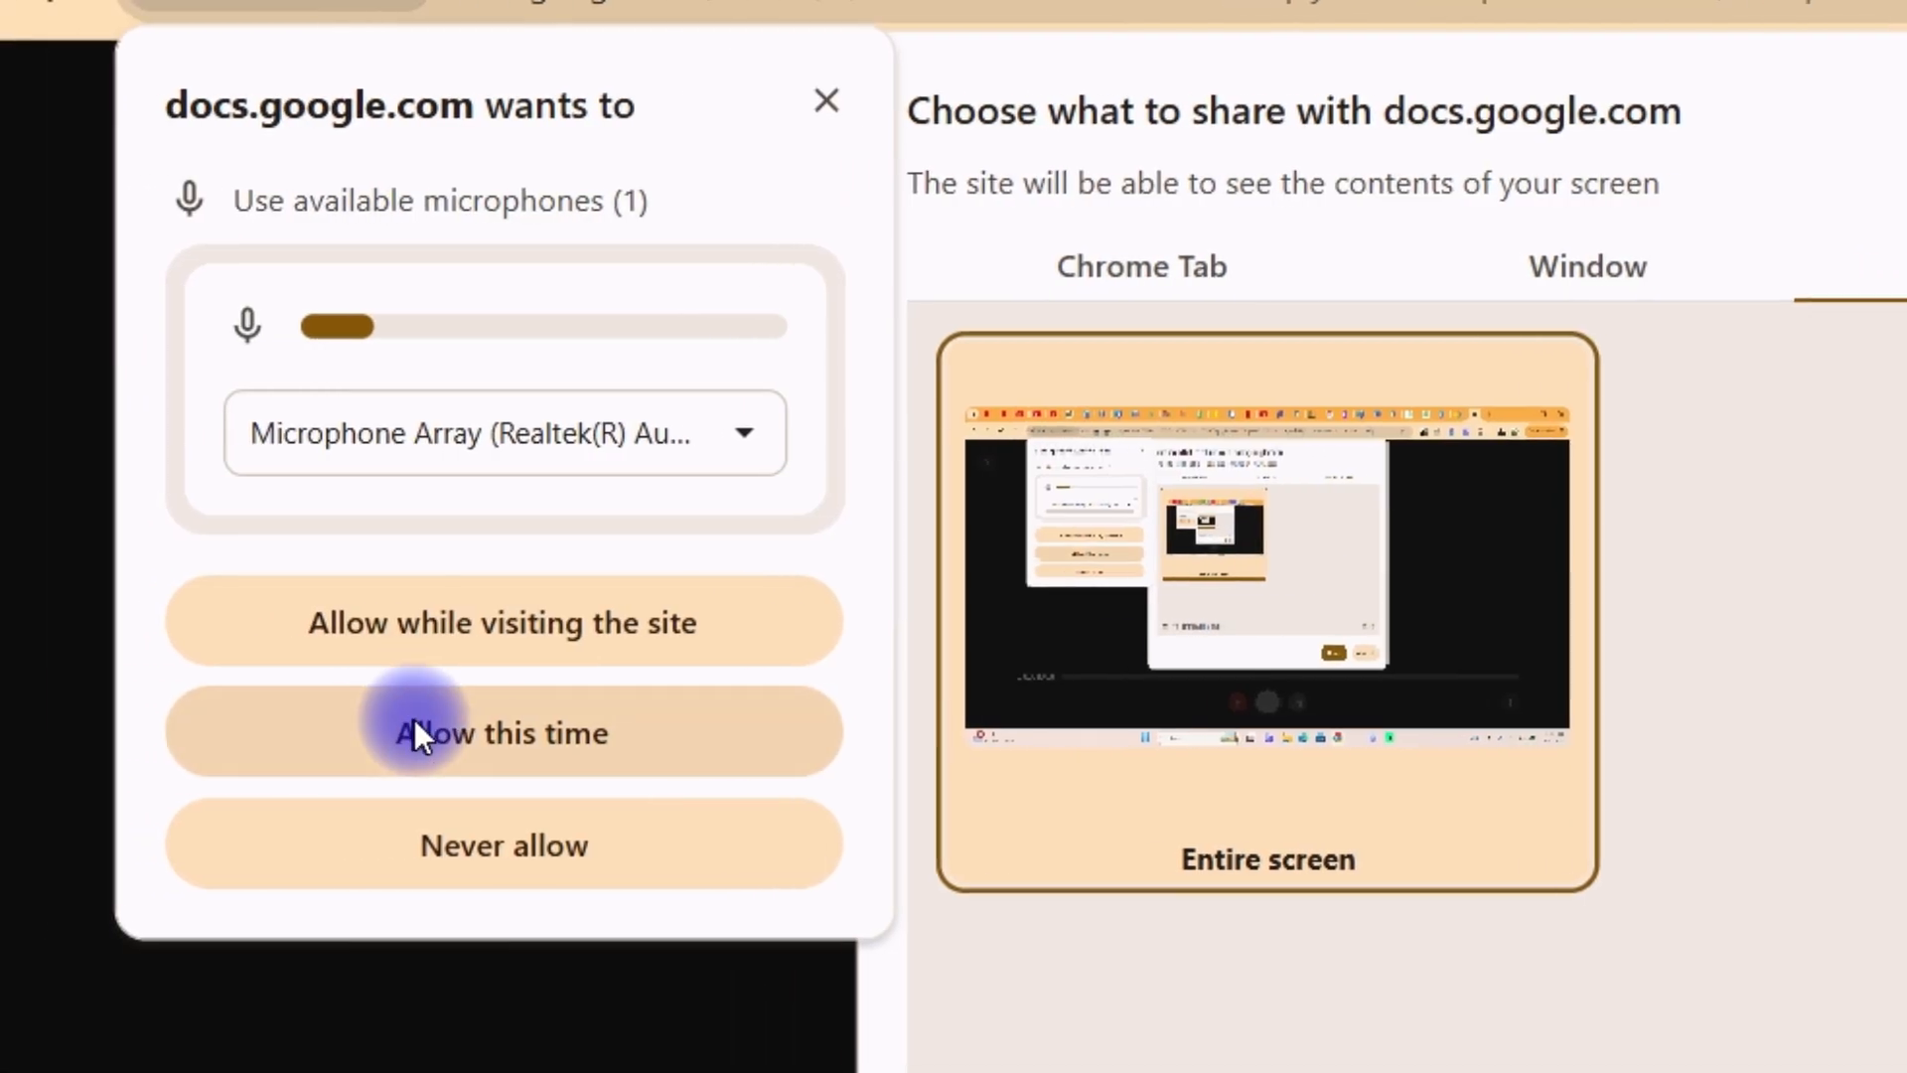
pyautogui.click(414, 732)
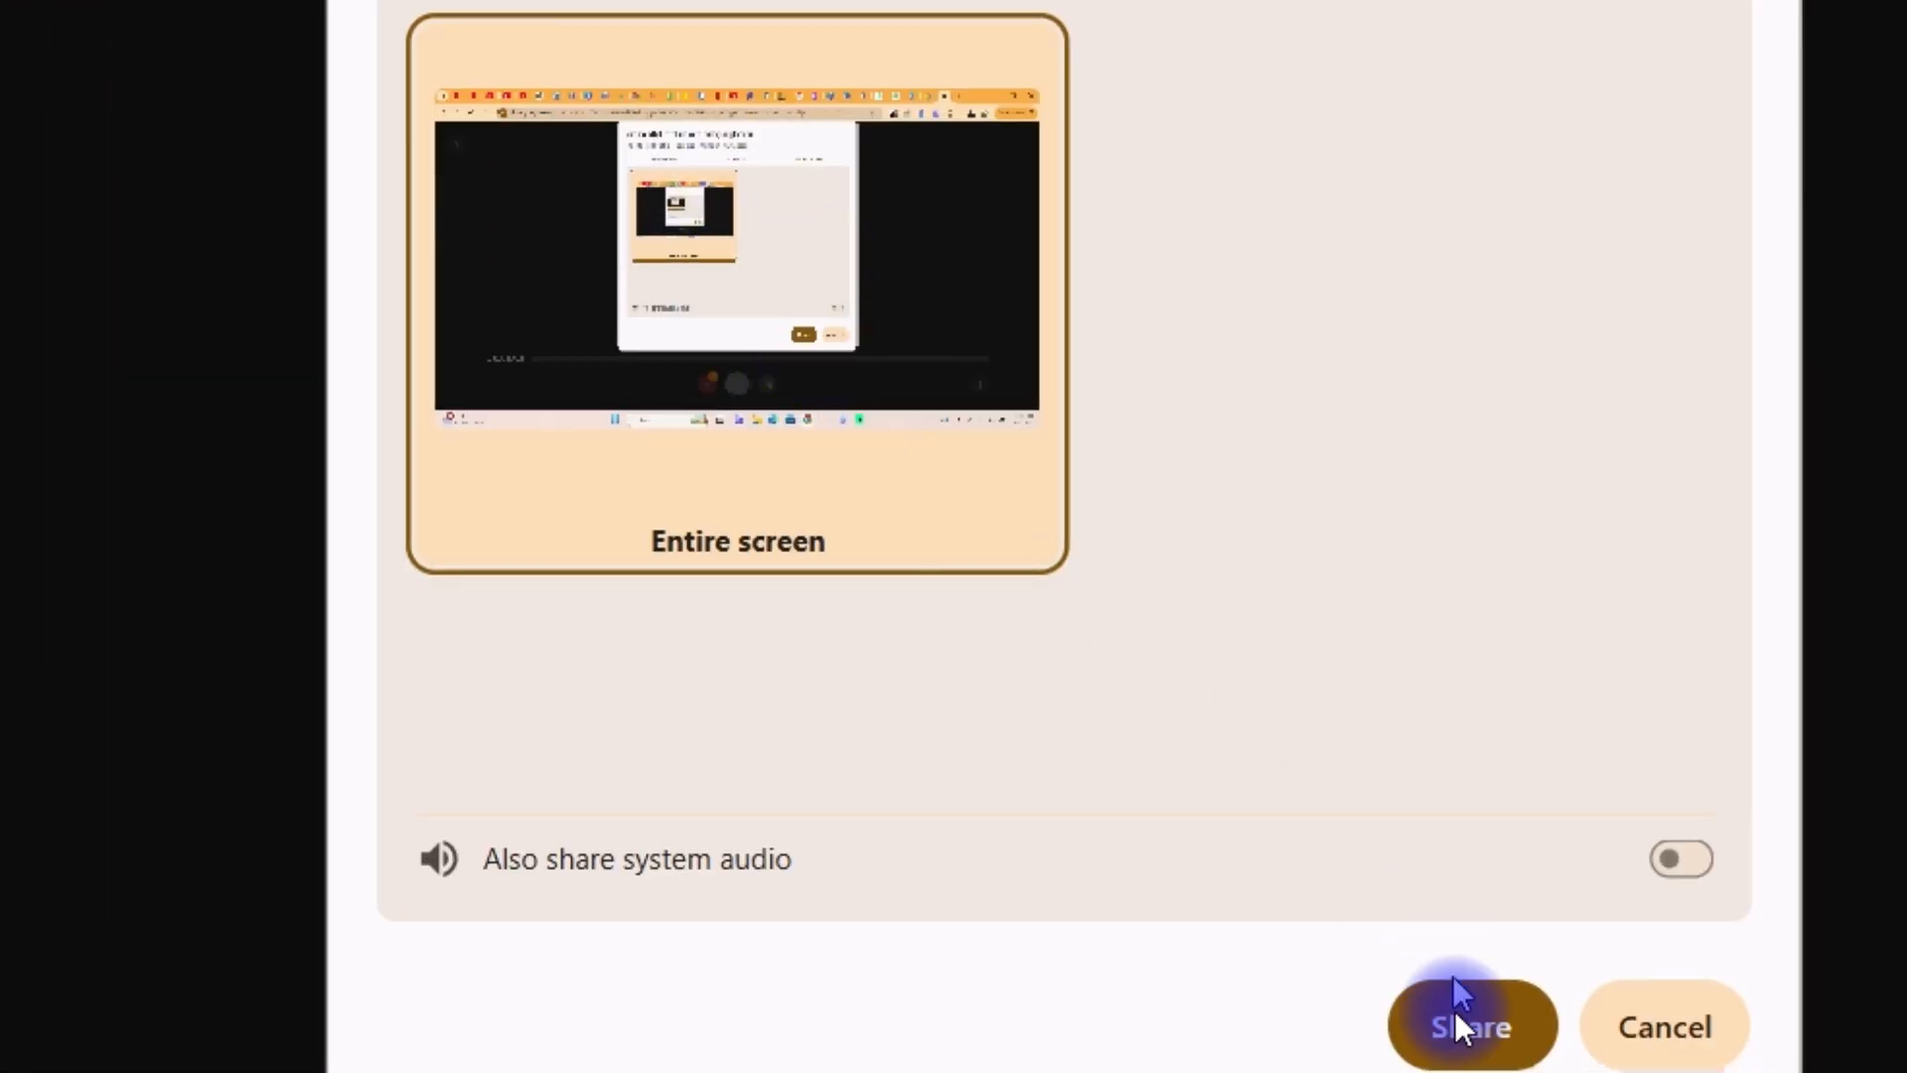
pyautogui.click(1683, 863)
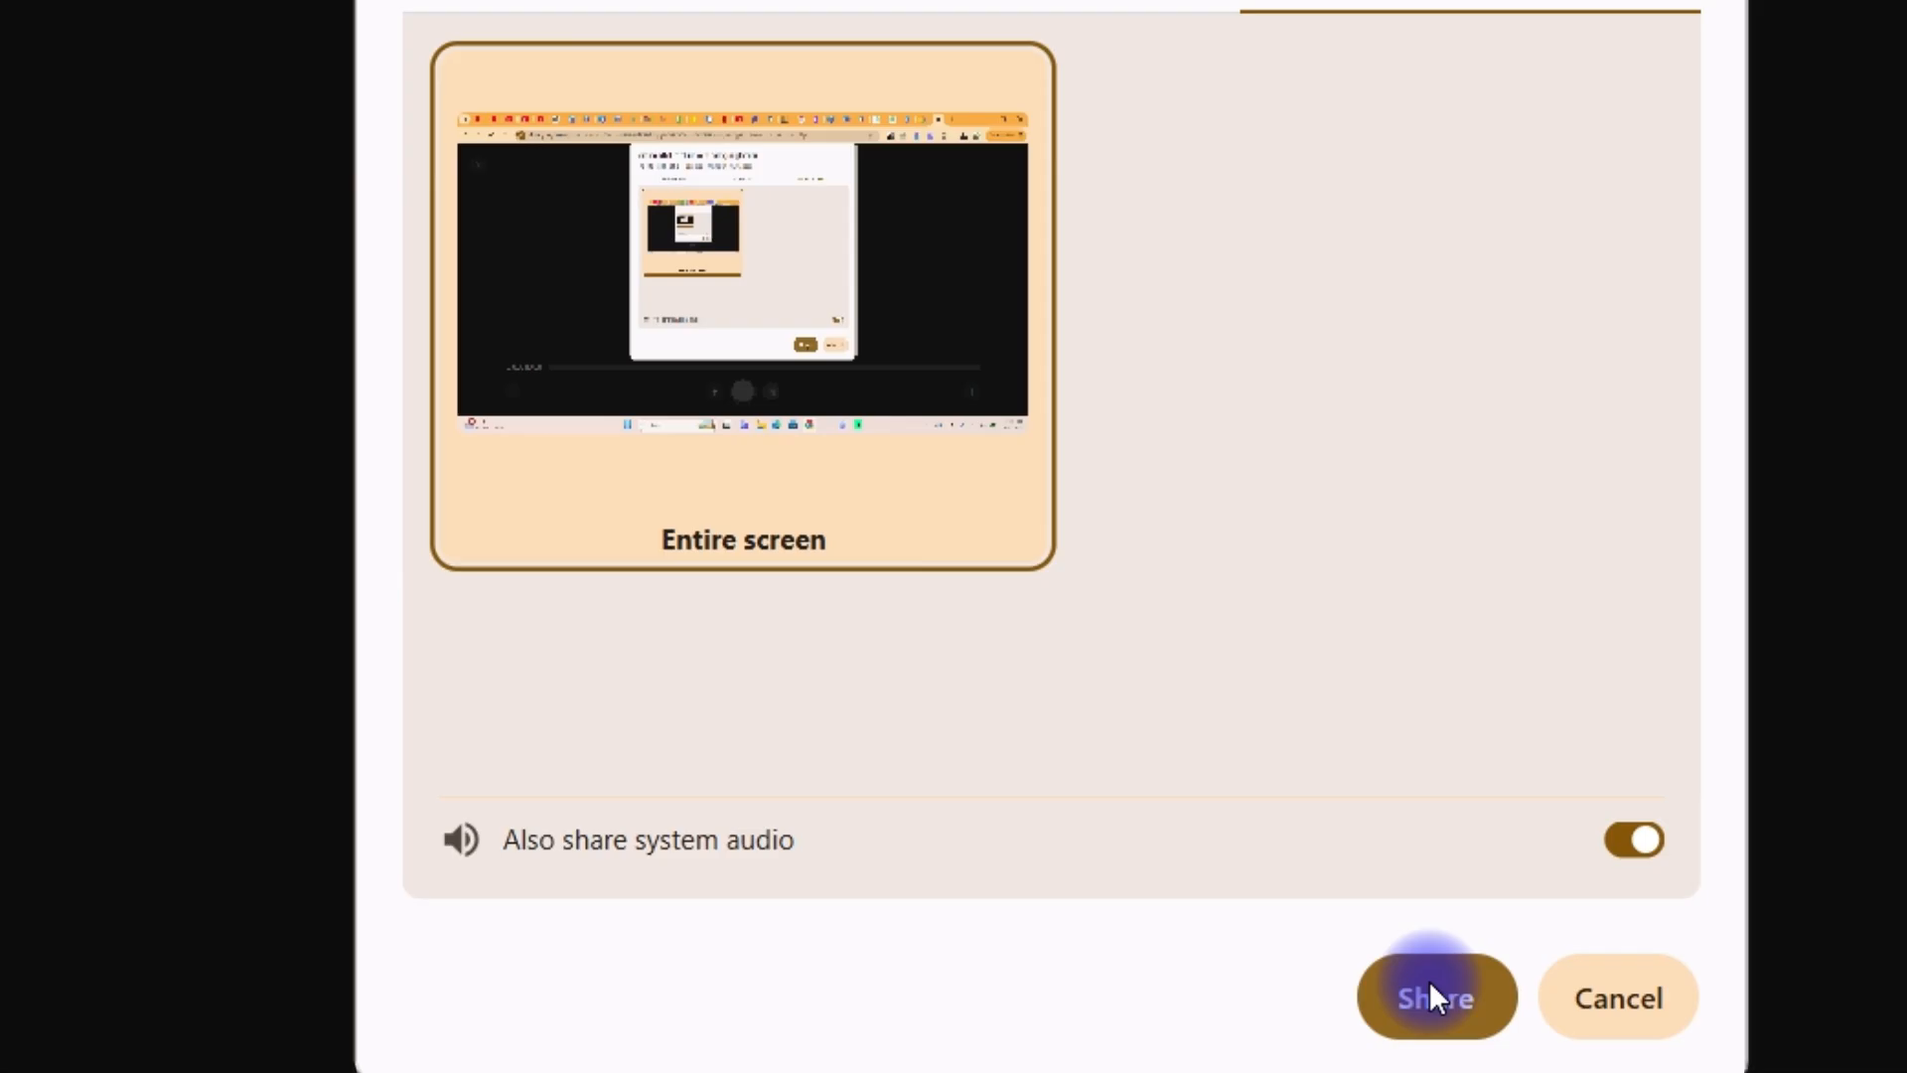
pyautogui.click(1482, 1032)
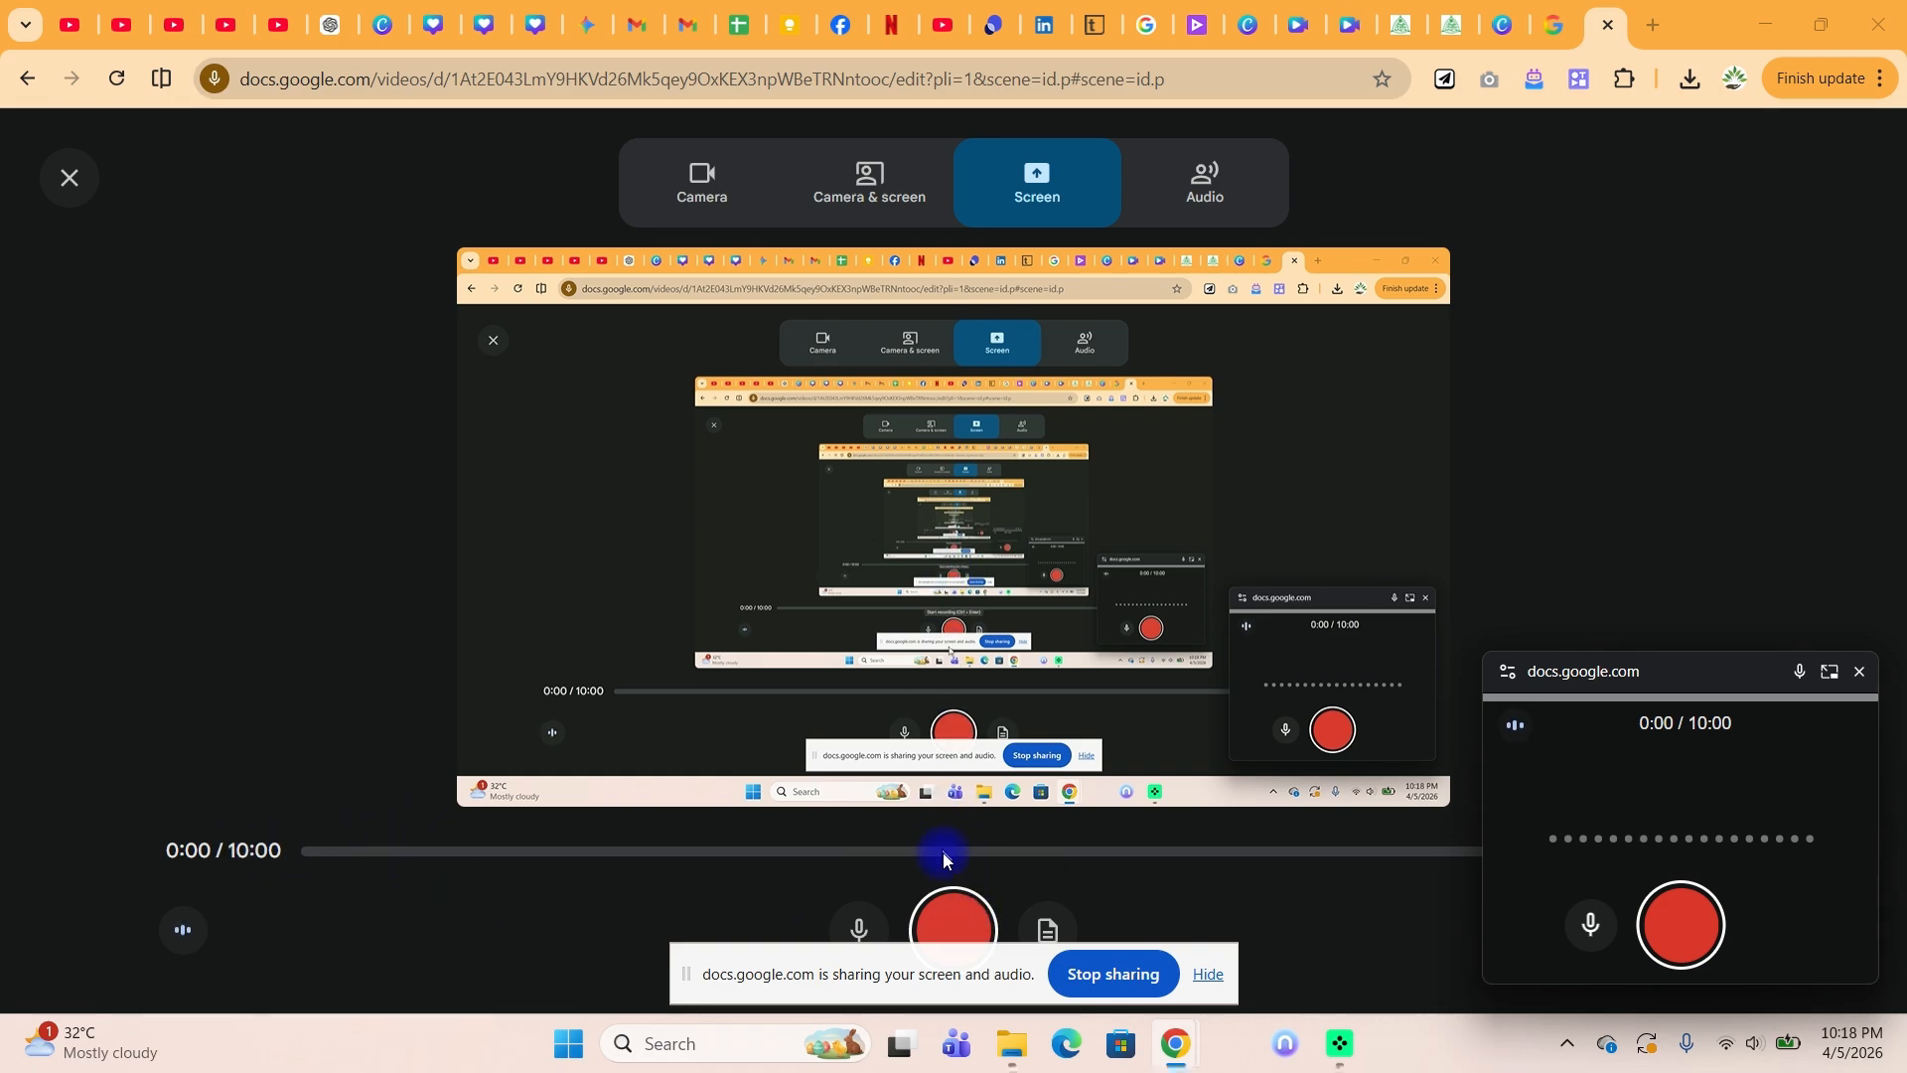
# Record about 43 seconds of scrolling through the Google Vids product page, pause the recording and stop sharing the screen.
pyautogui.click(953, 927)
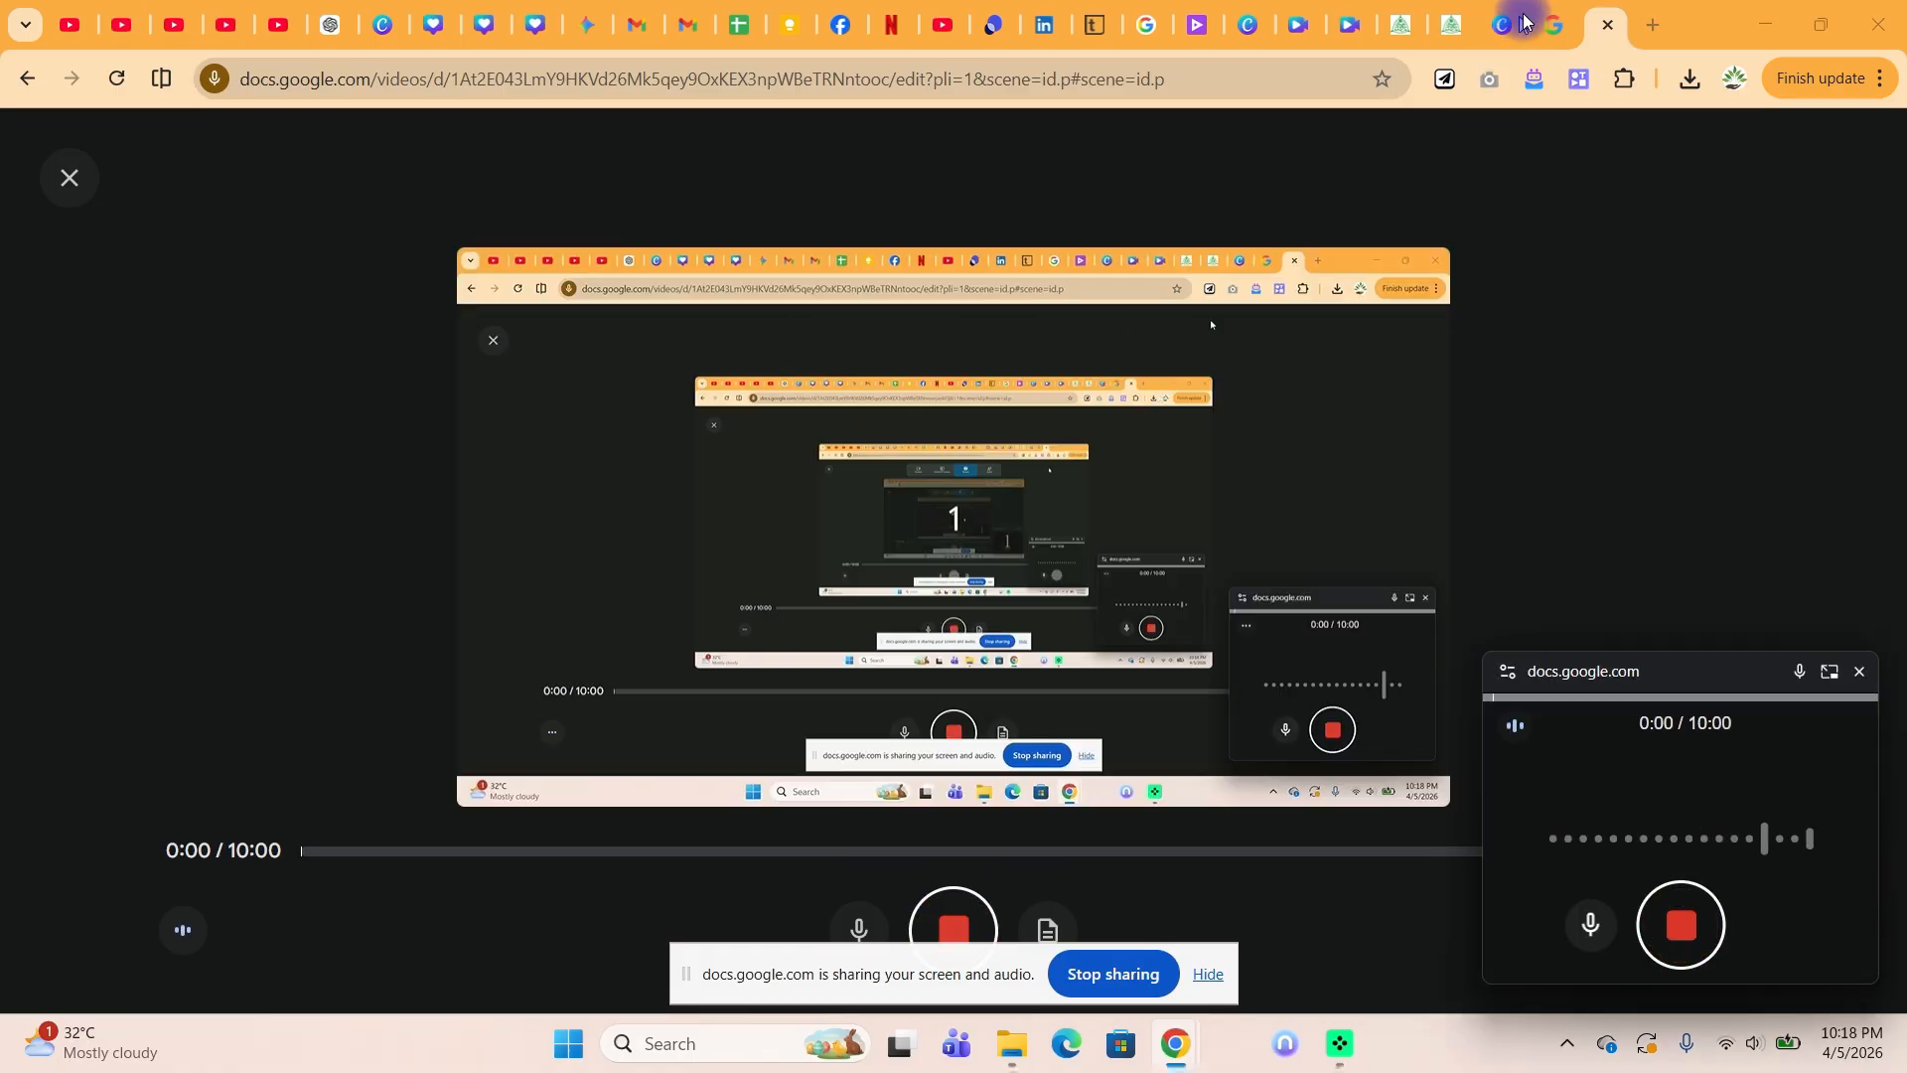
pyautogui.click(1570, 27)
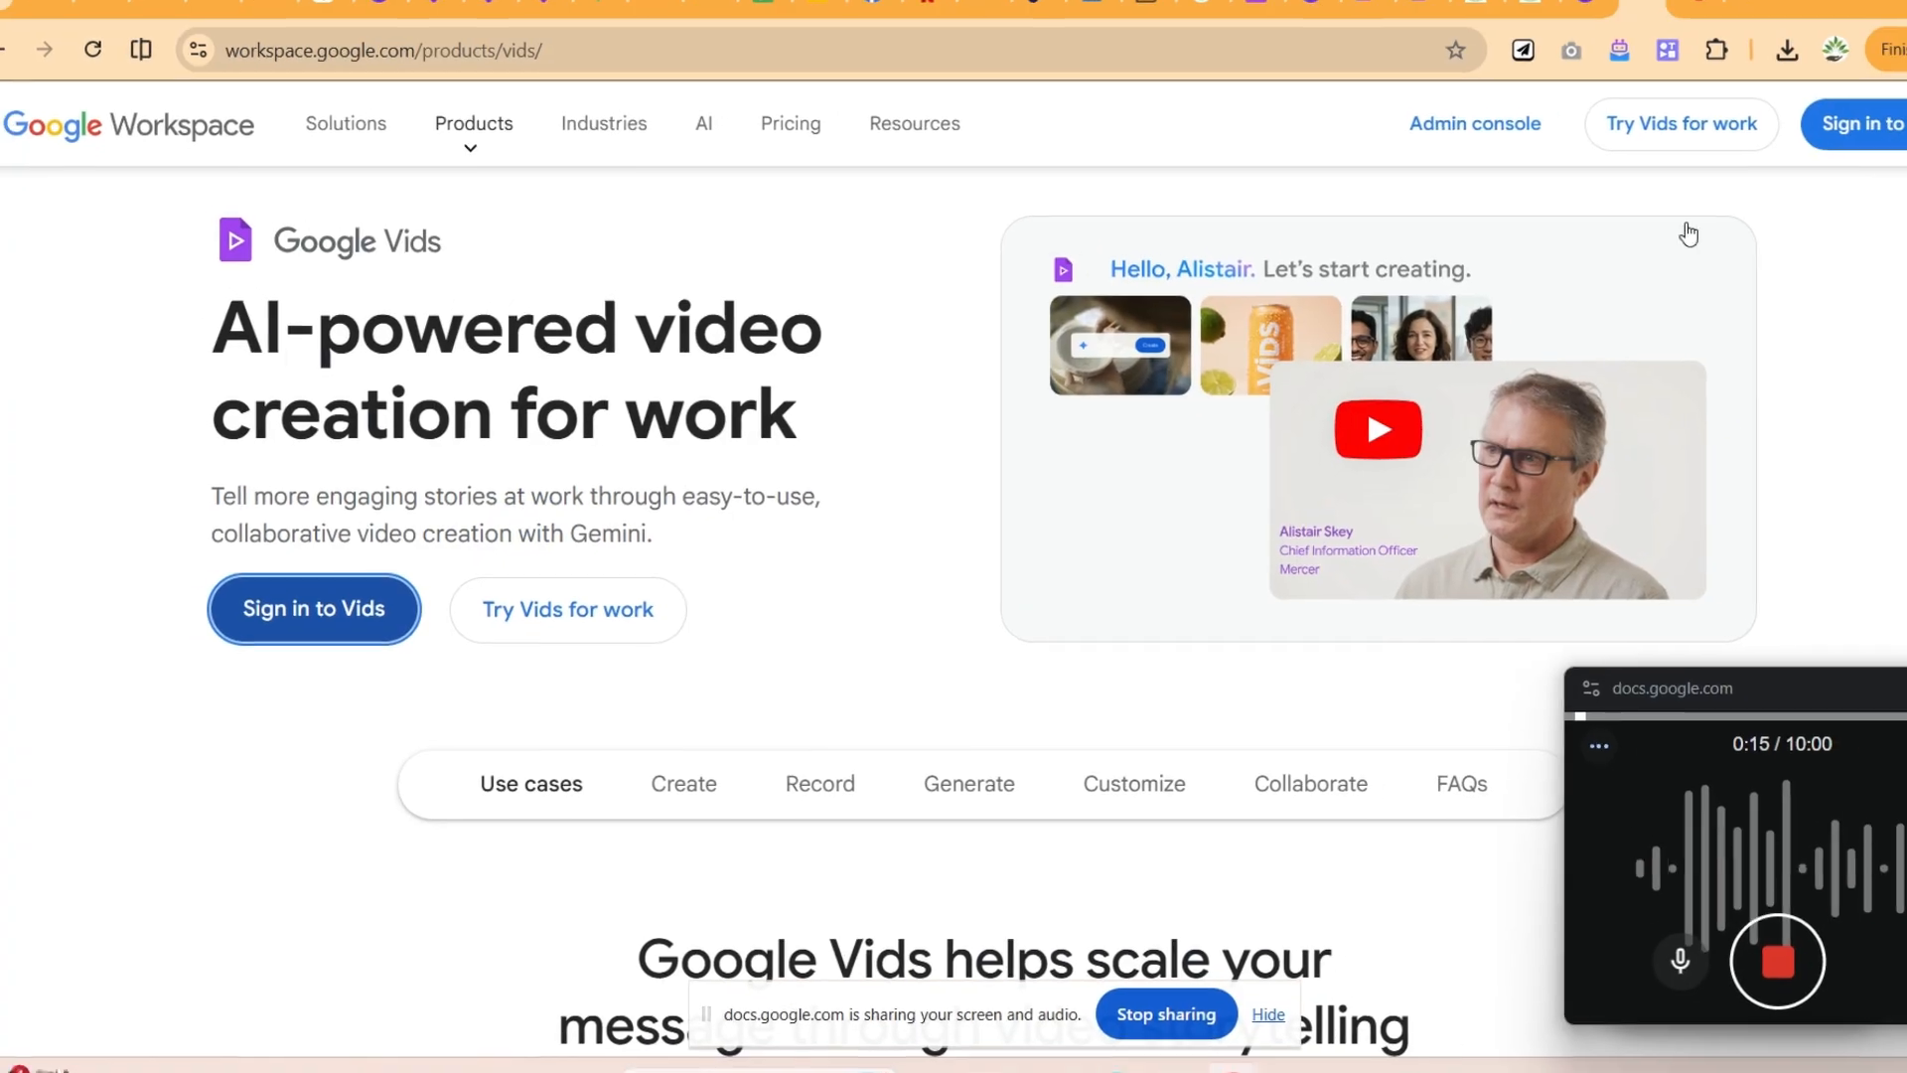
pyautogui.moveTo(1899, 176); pyautogui.dragTo(1899, 243)
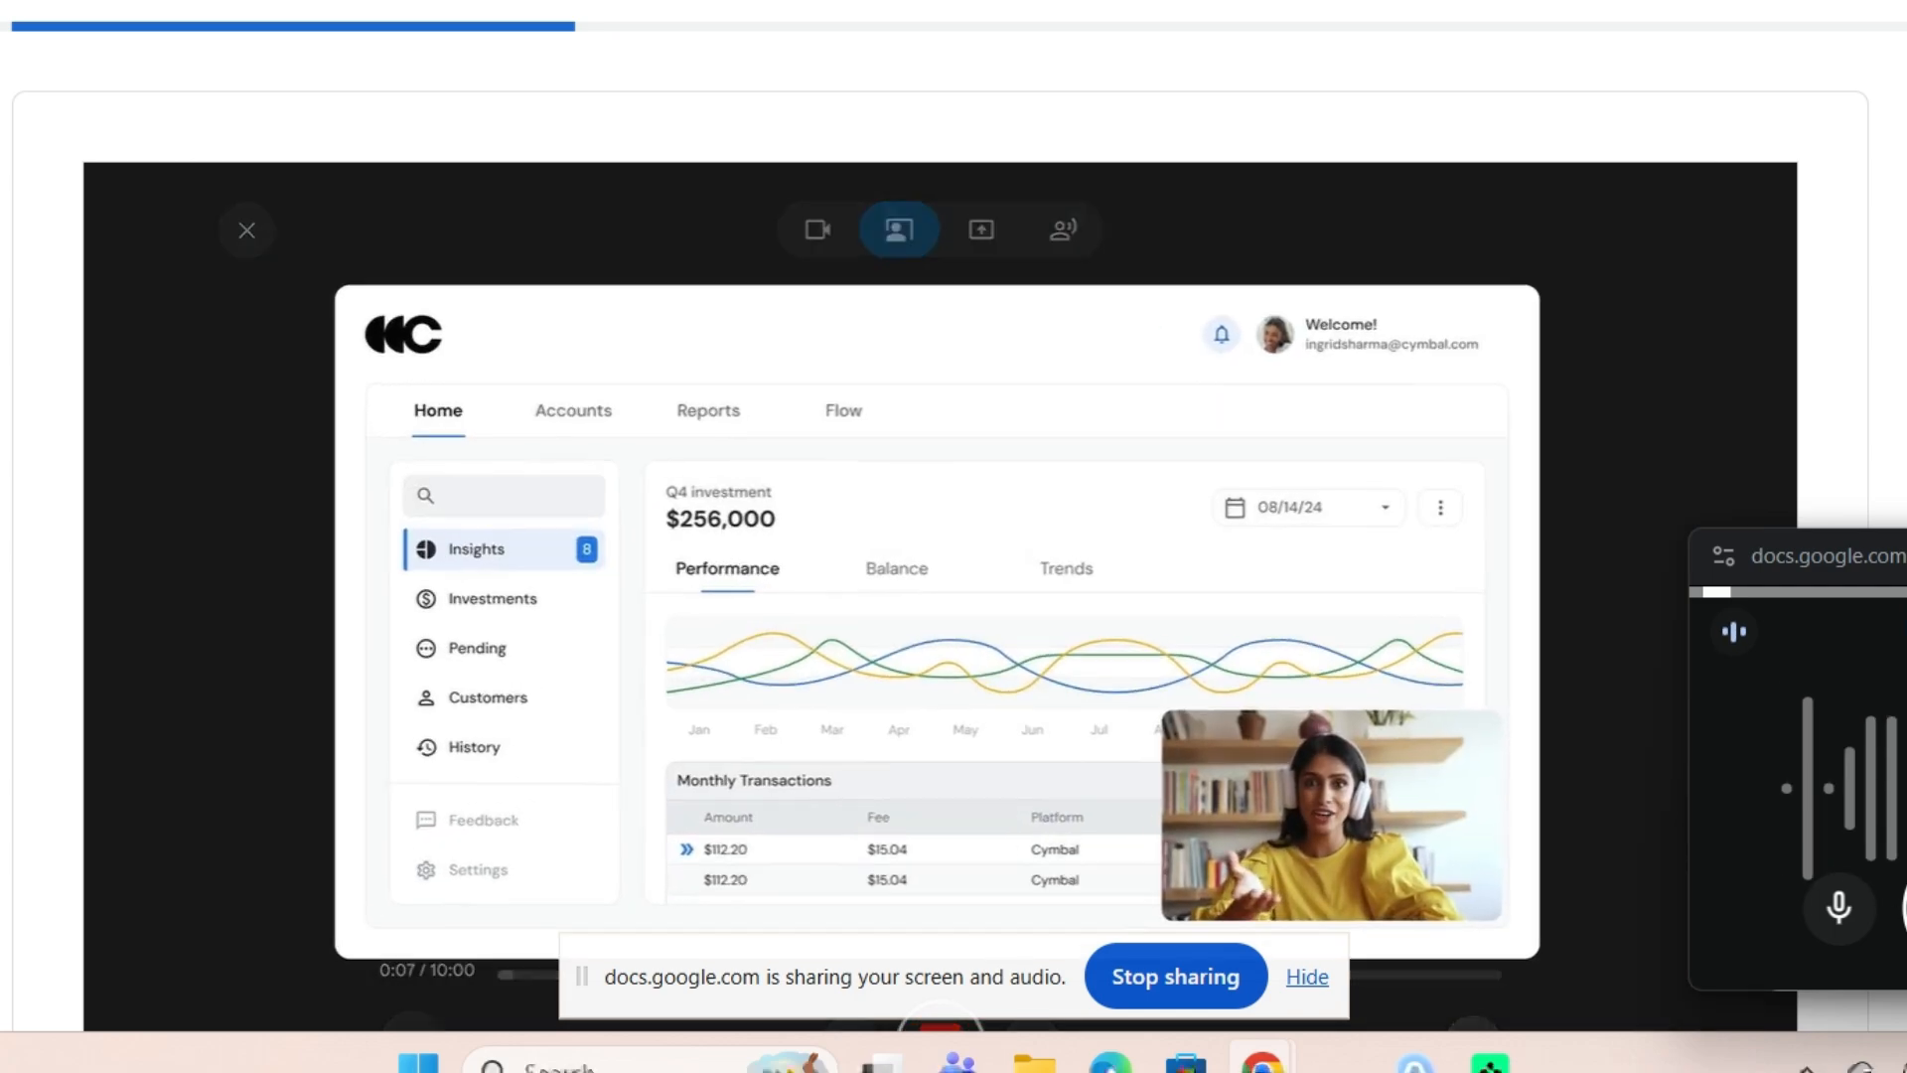
pyautogui.scroll(-6, 1544, 552)
pyautogui.scroll(-10, 1544, 552)
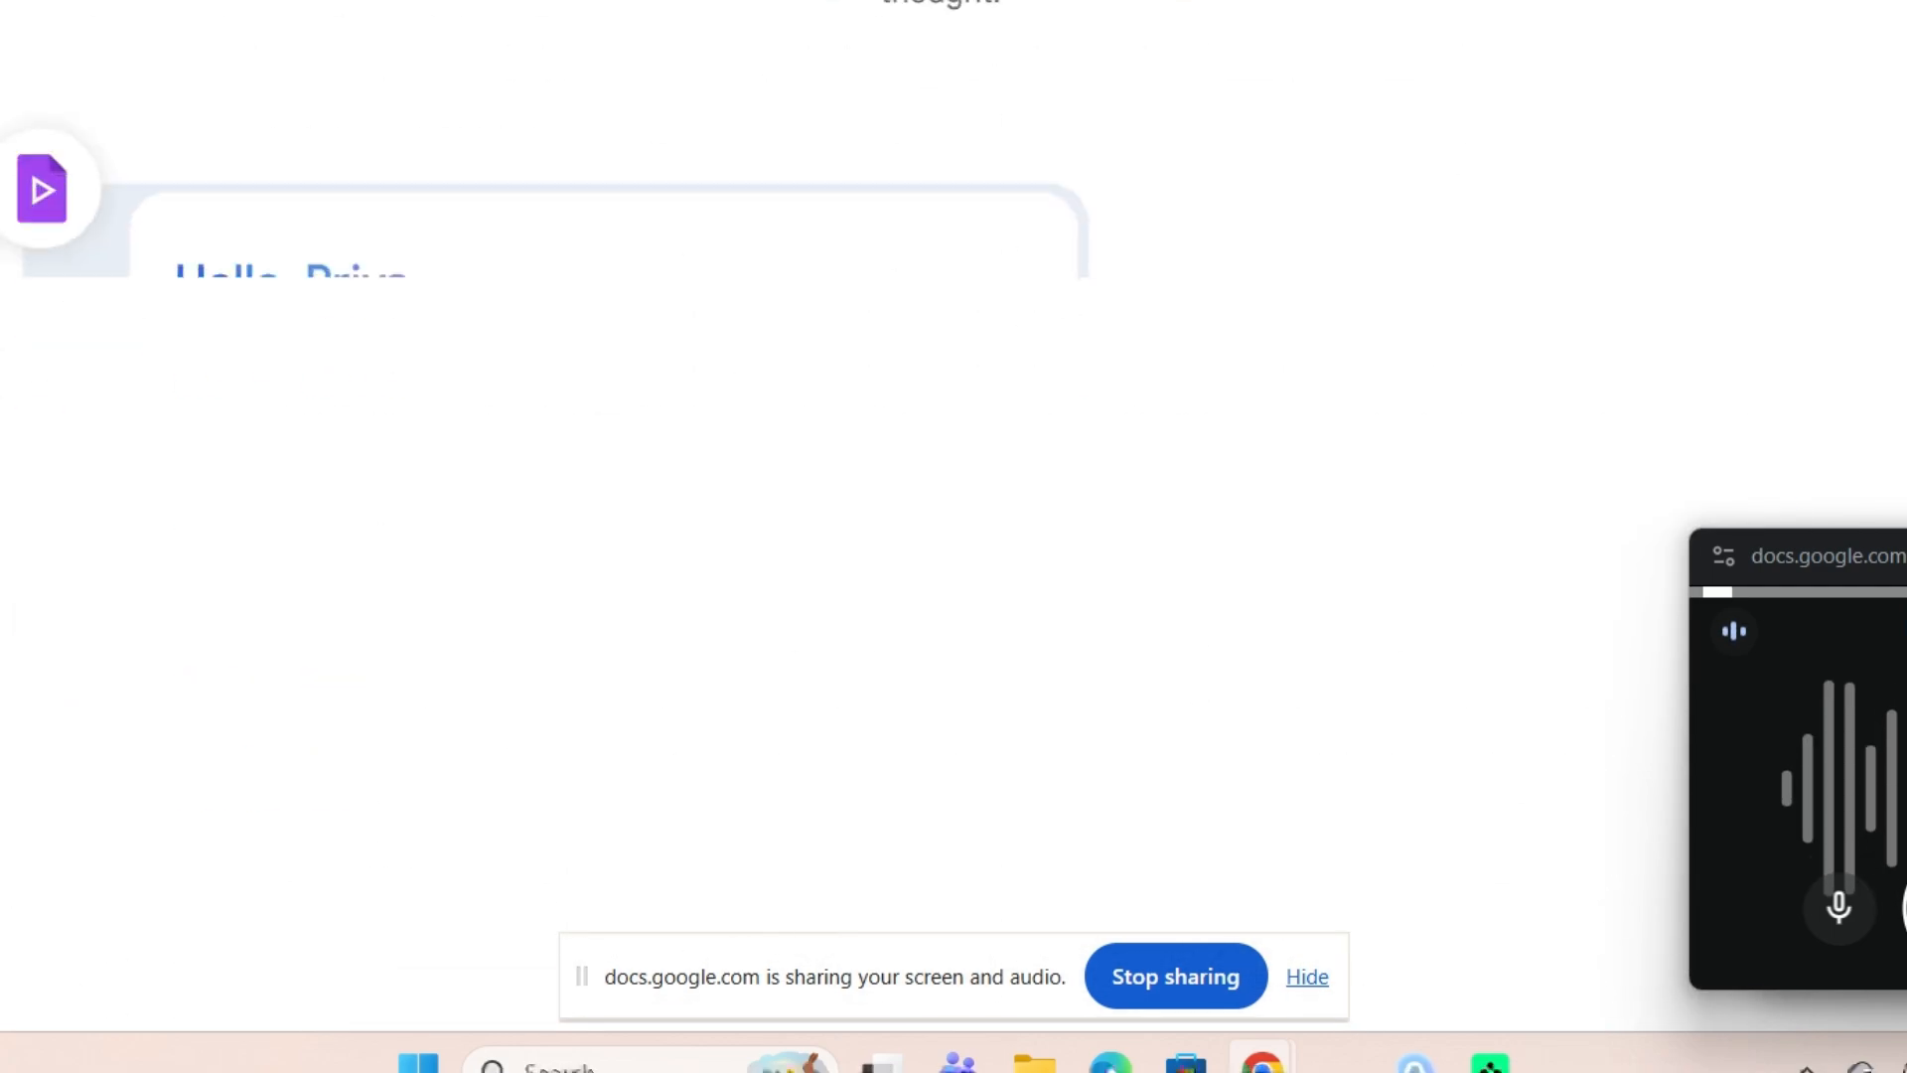
pyautogui.scroll(-15, 341, 440)
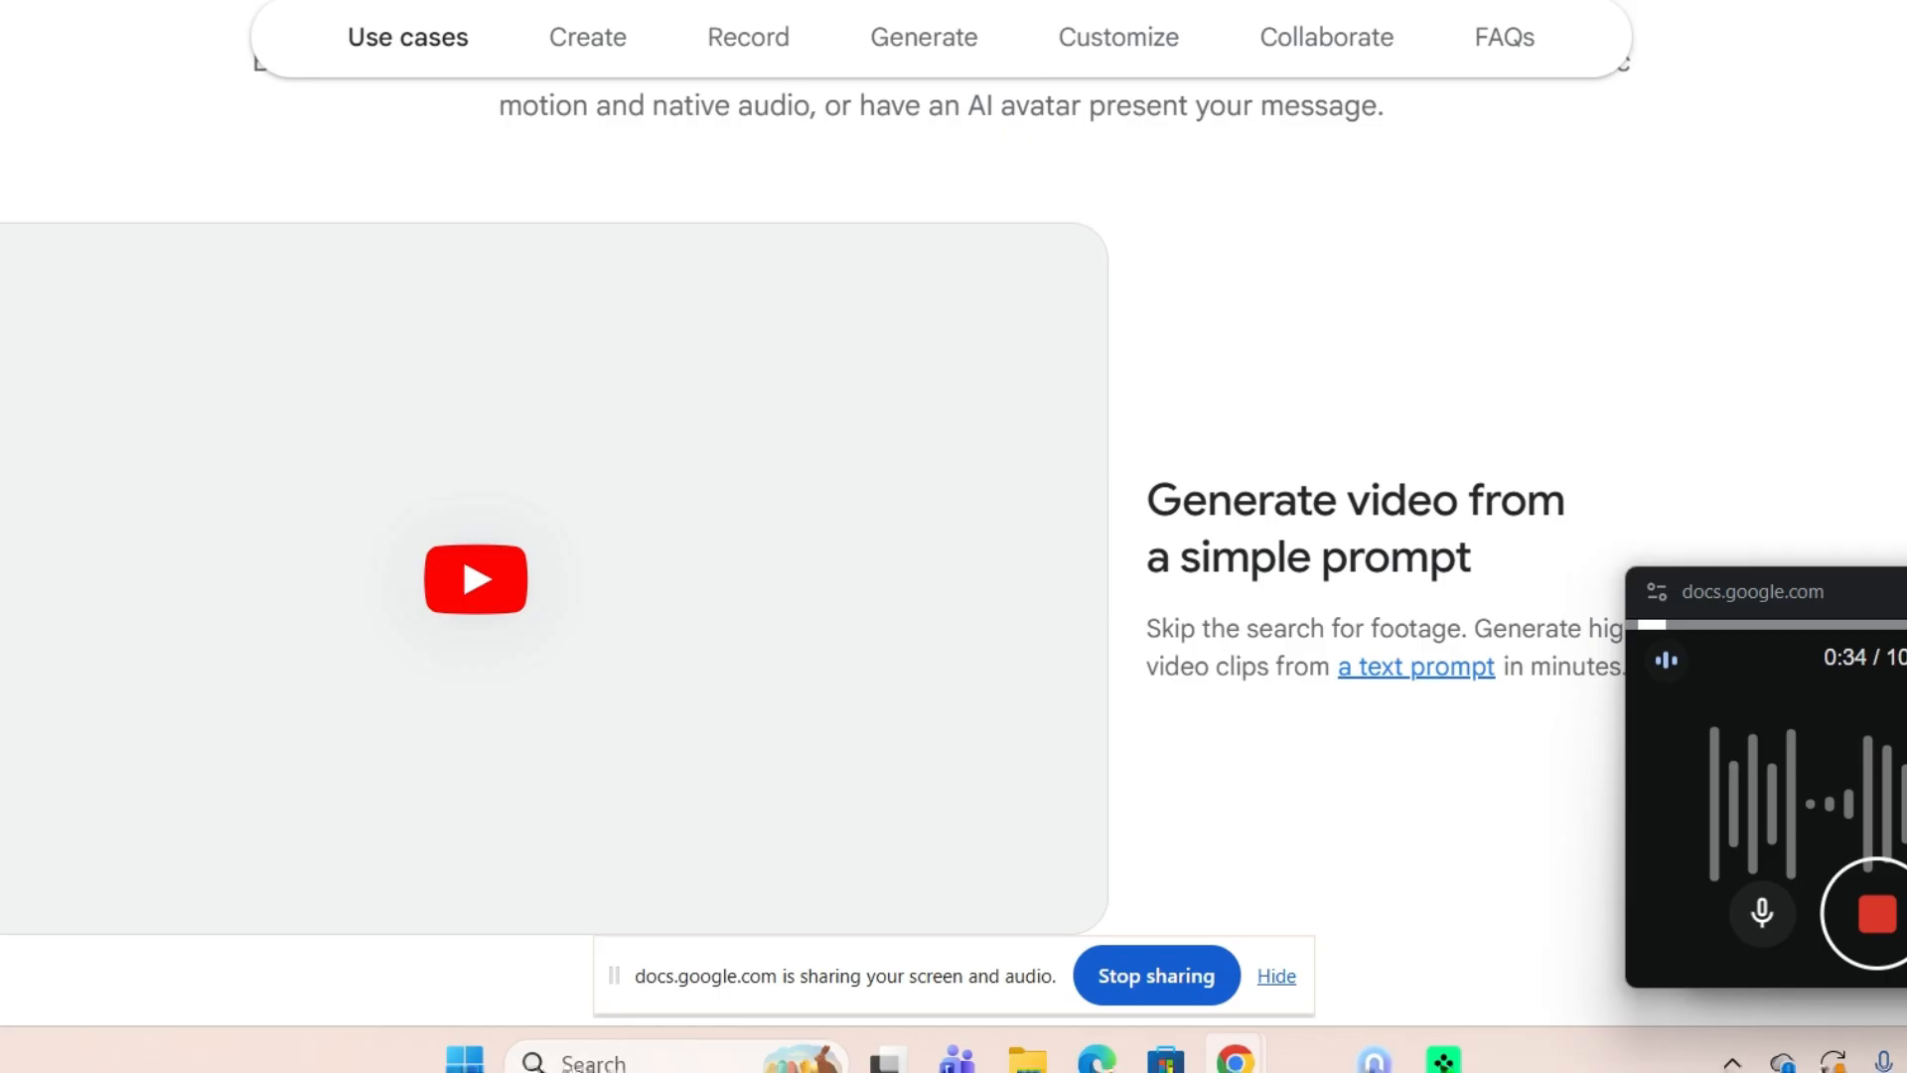
pyautogui.scroll(-15, 1864, 874)
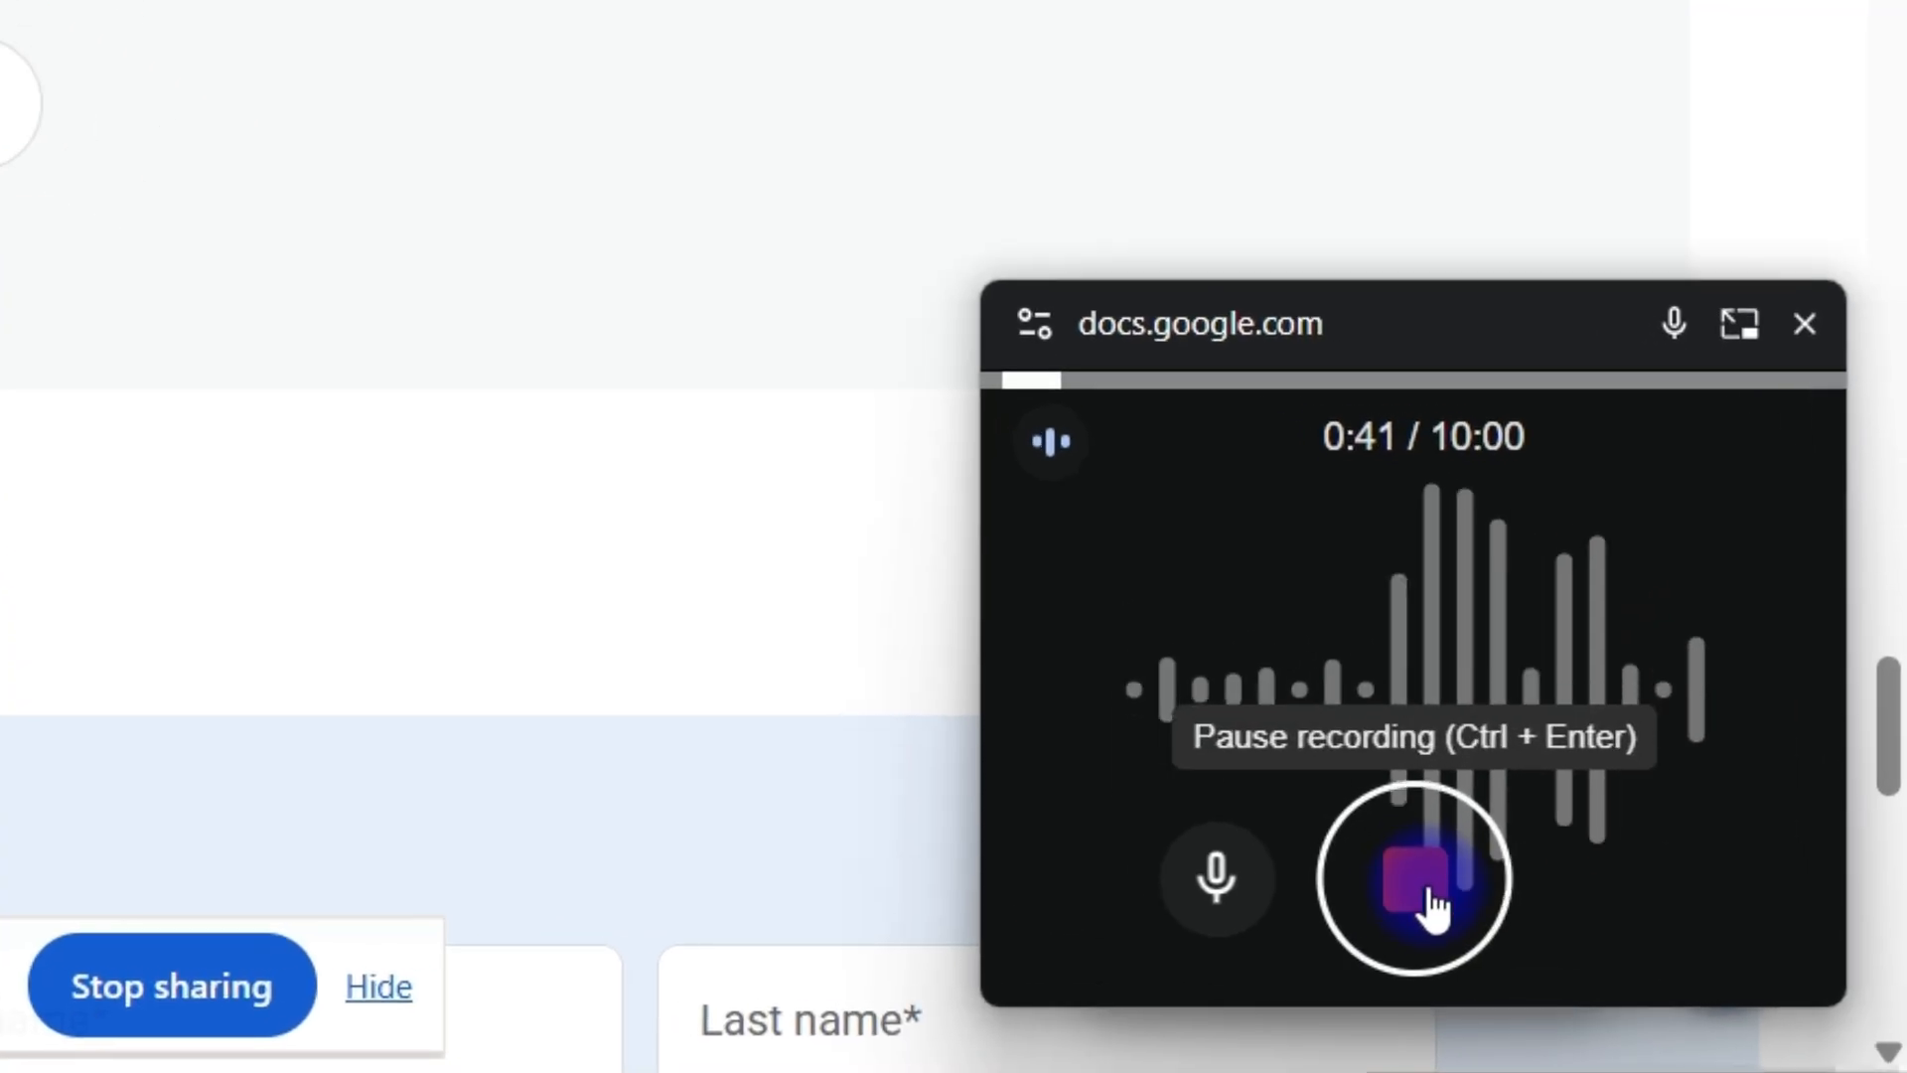
pyautogui.click(1433, 916)
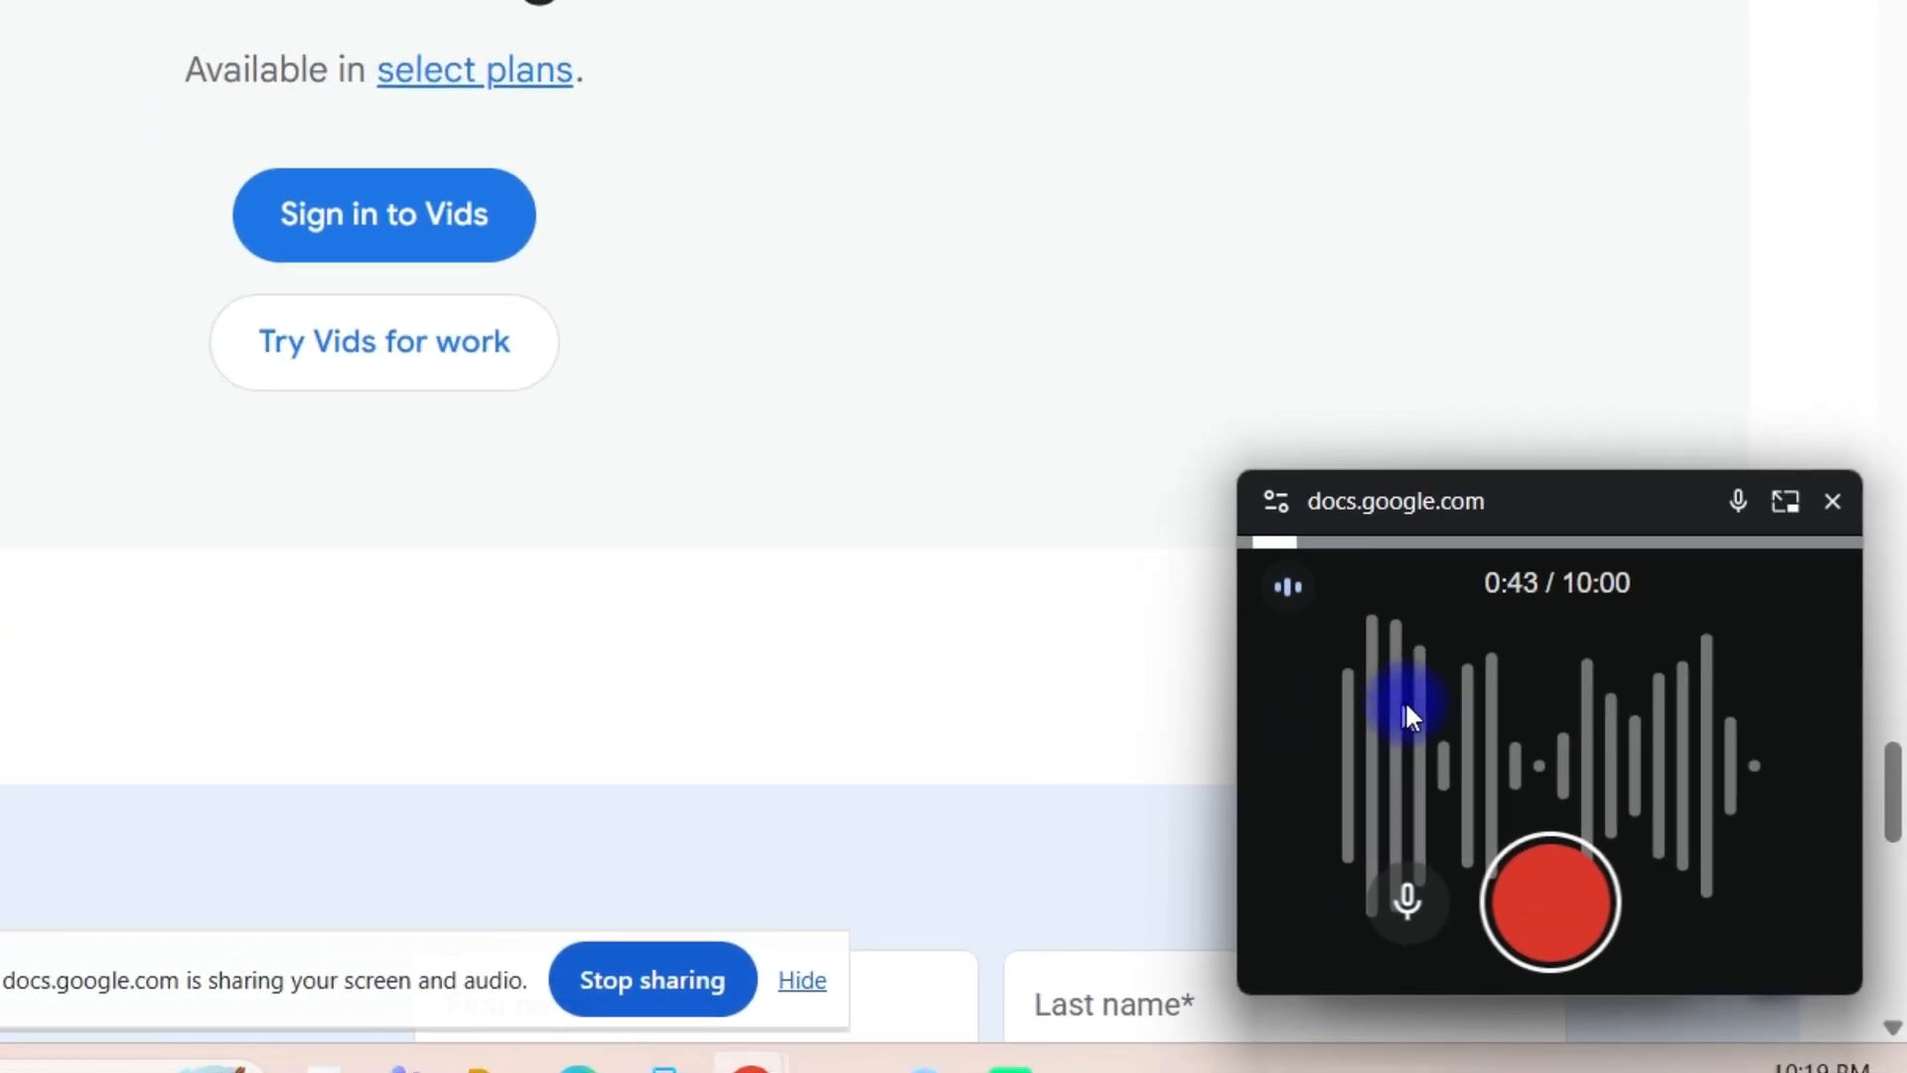
pyautogui.click(653, 981)
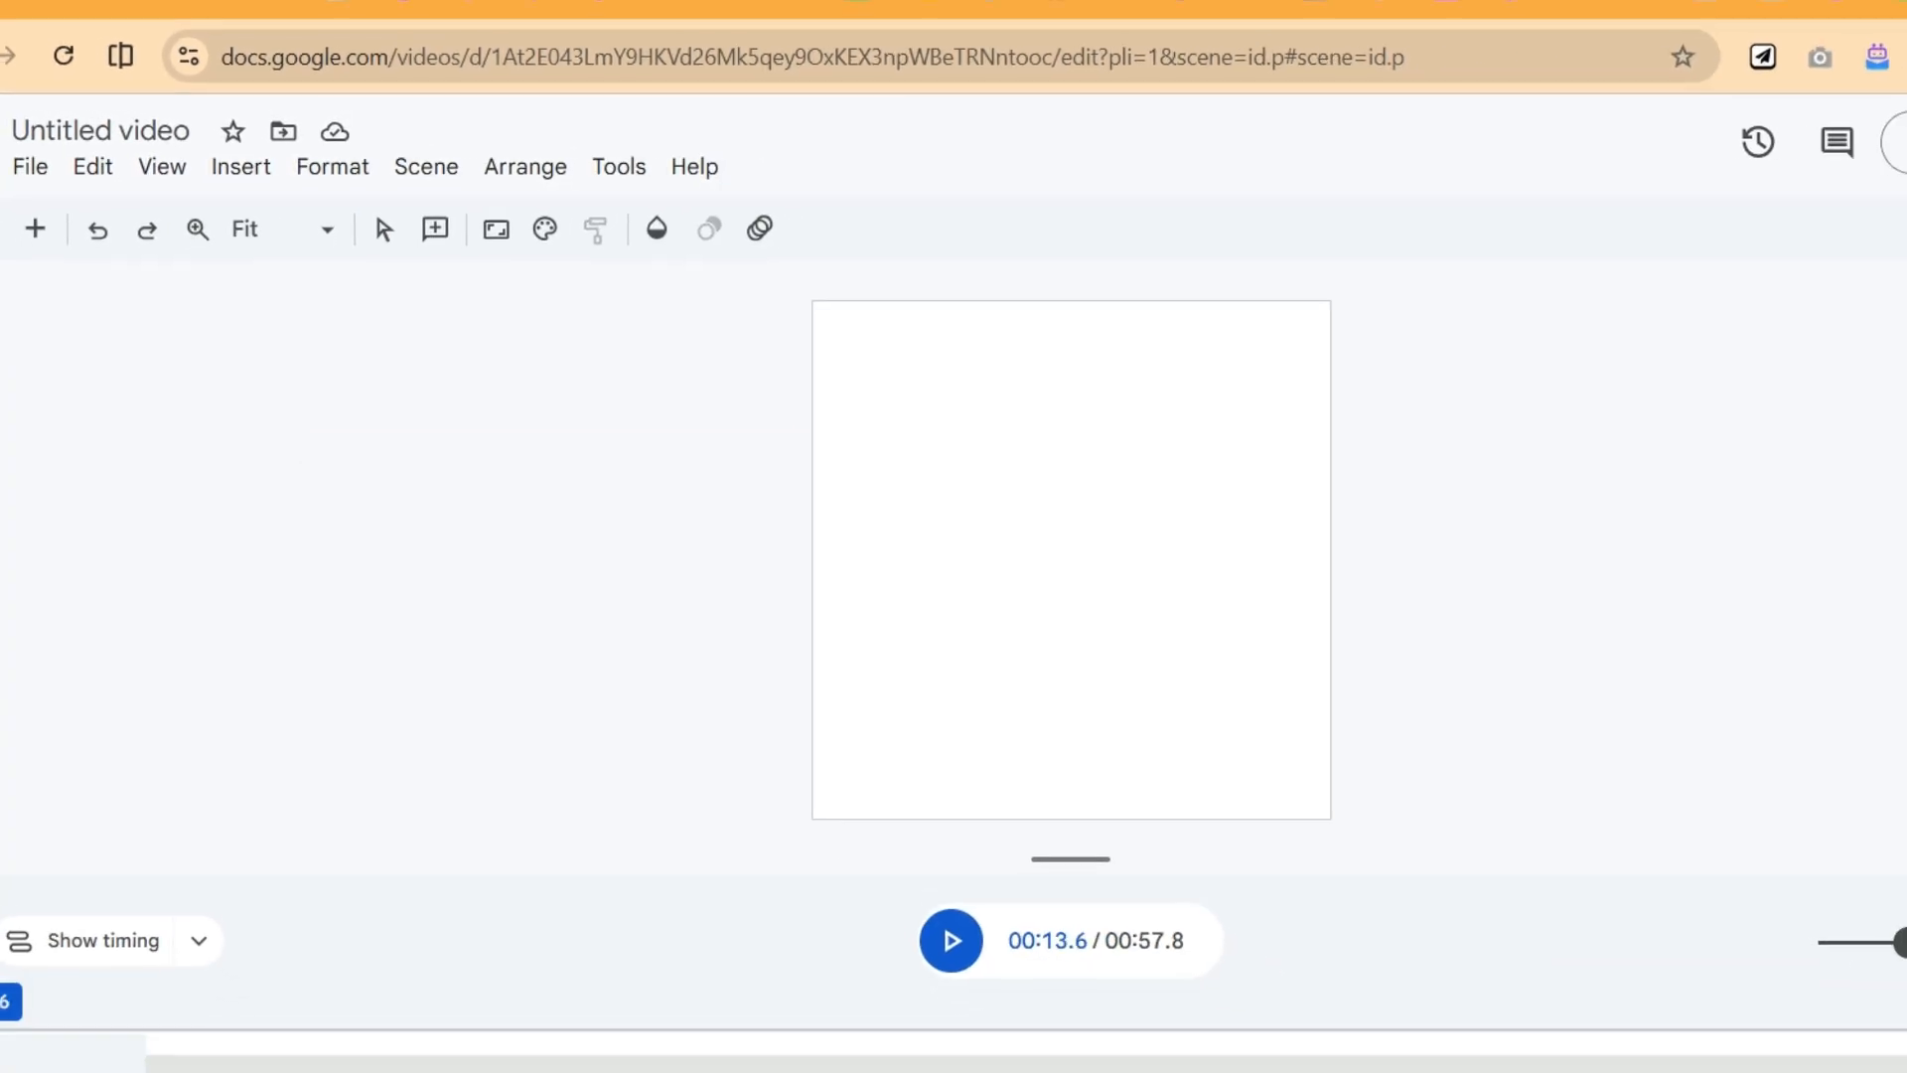
# Play the screen recording from the start of the timeline and check the frame at about 36.6 seconds.
pyautogui.moveTo(6, 1000); pyautogui.dragTo(0, 851)
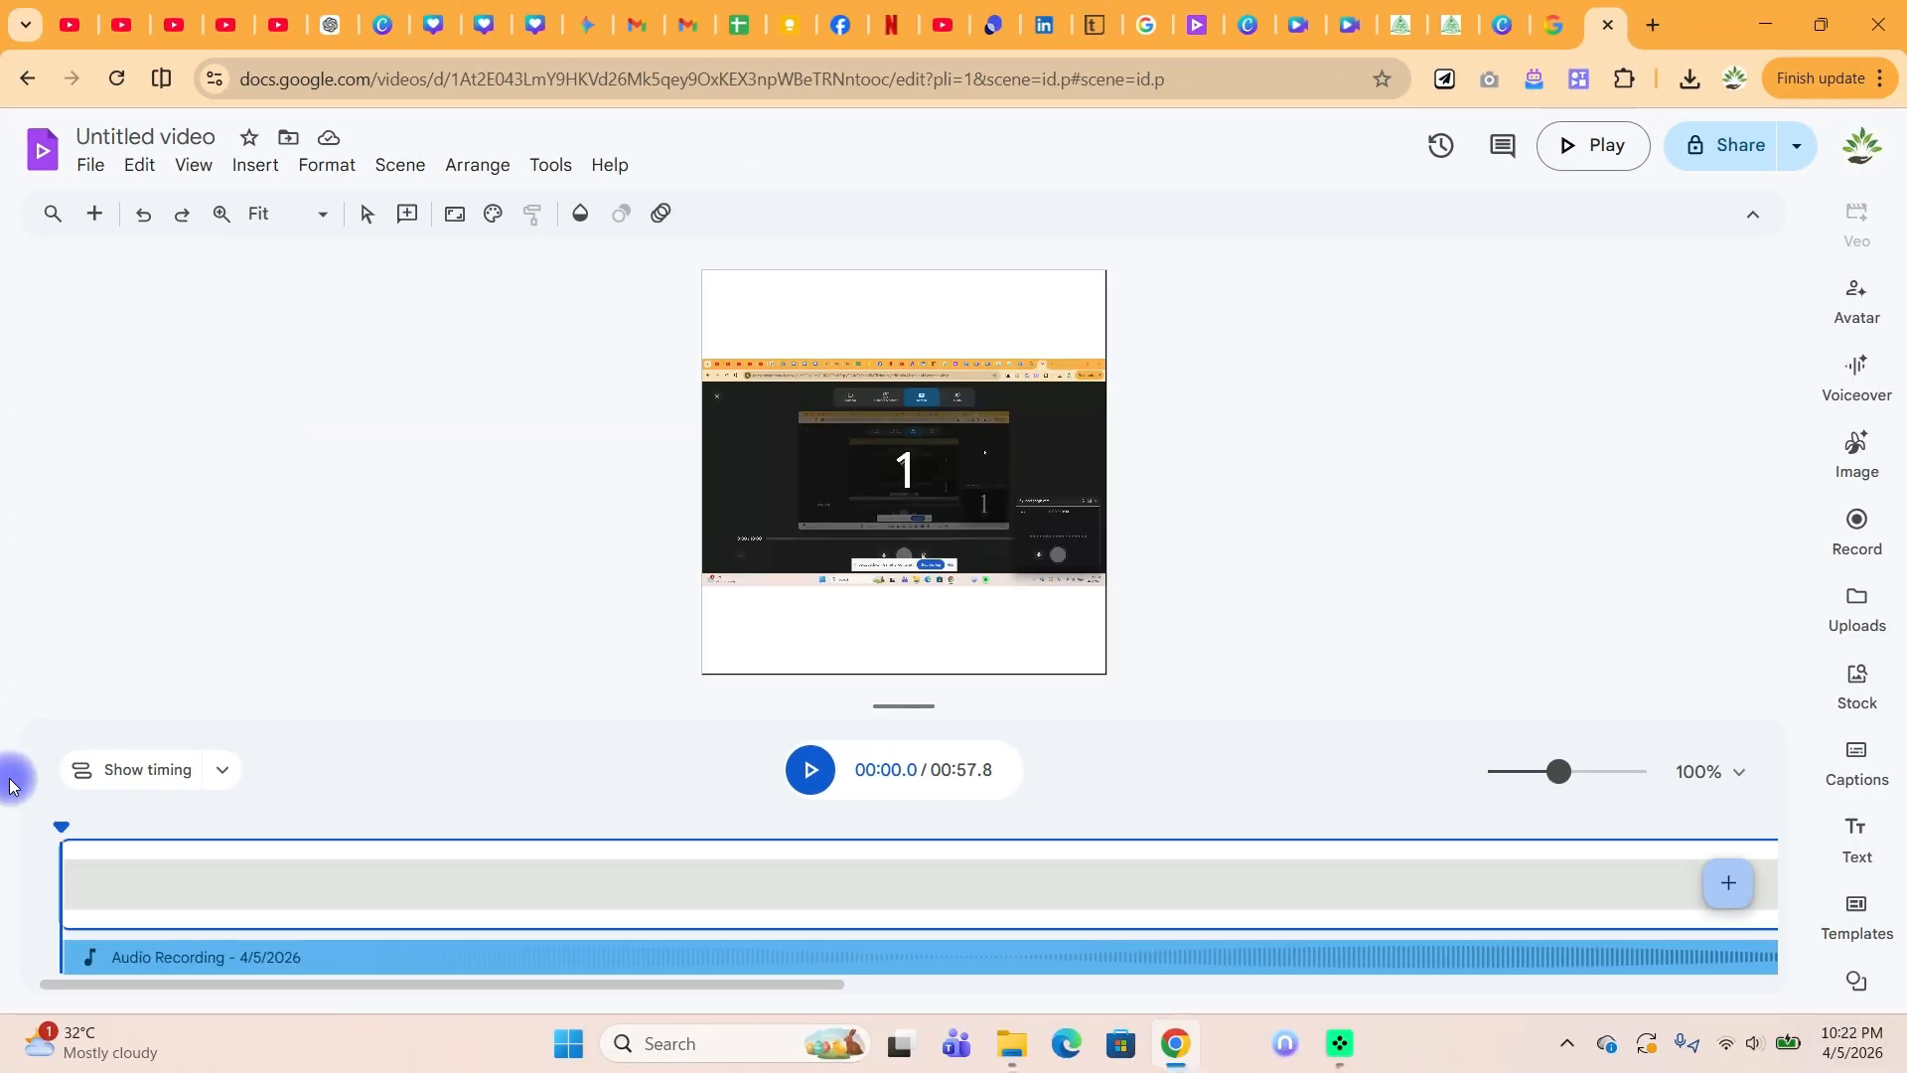
pyautogui.click(835, 764)
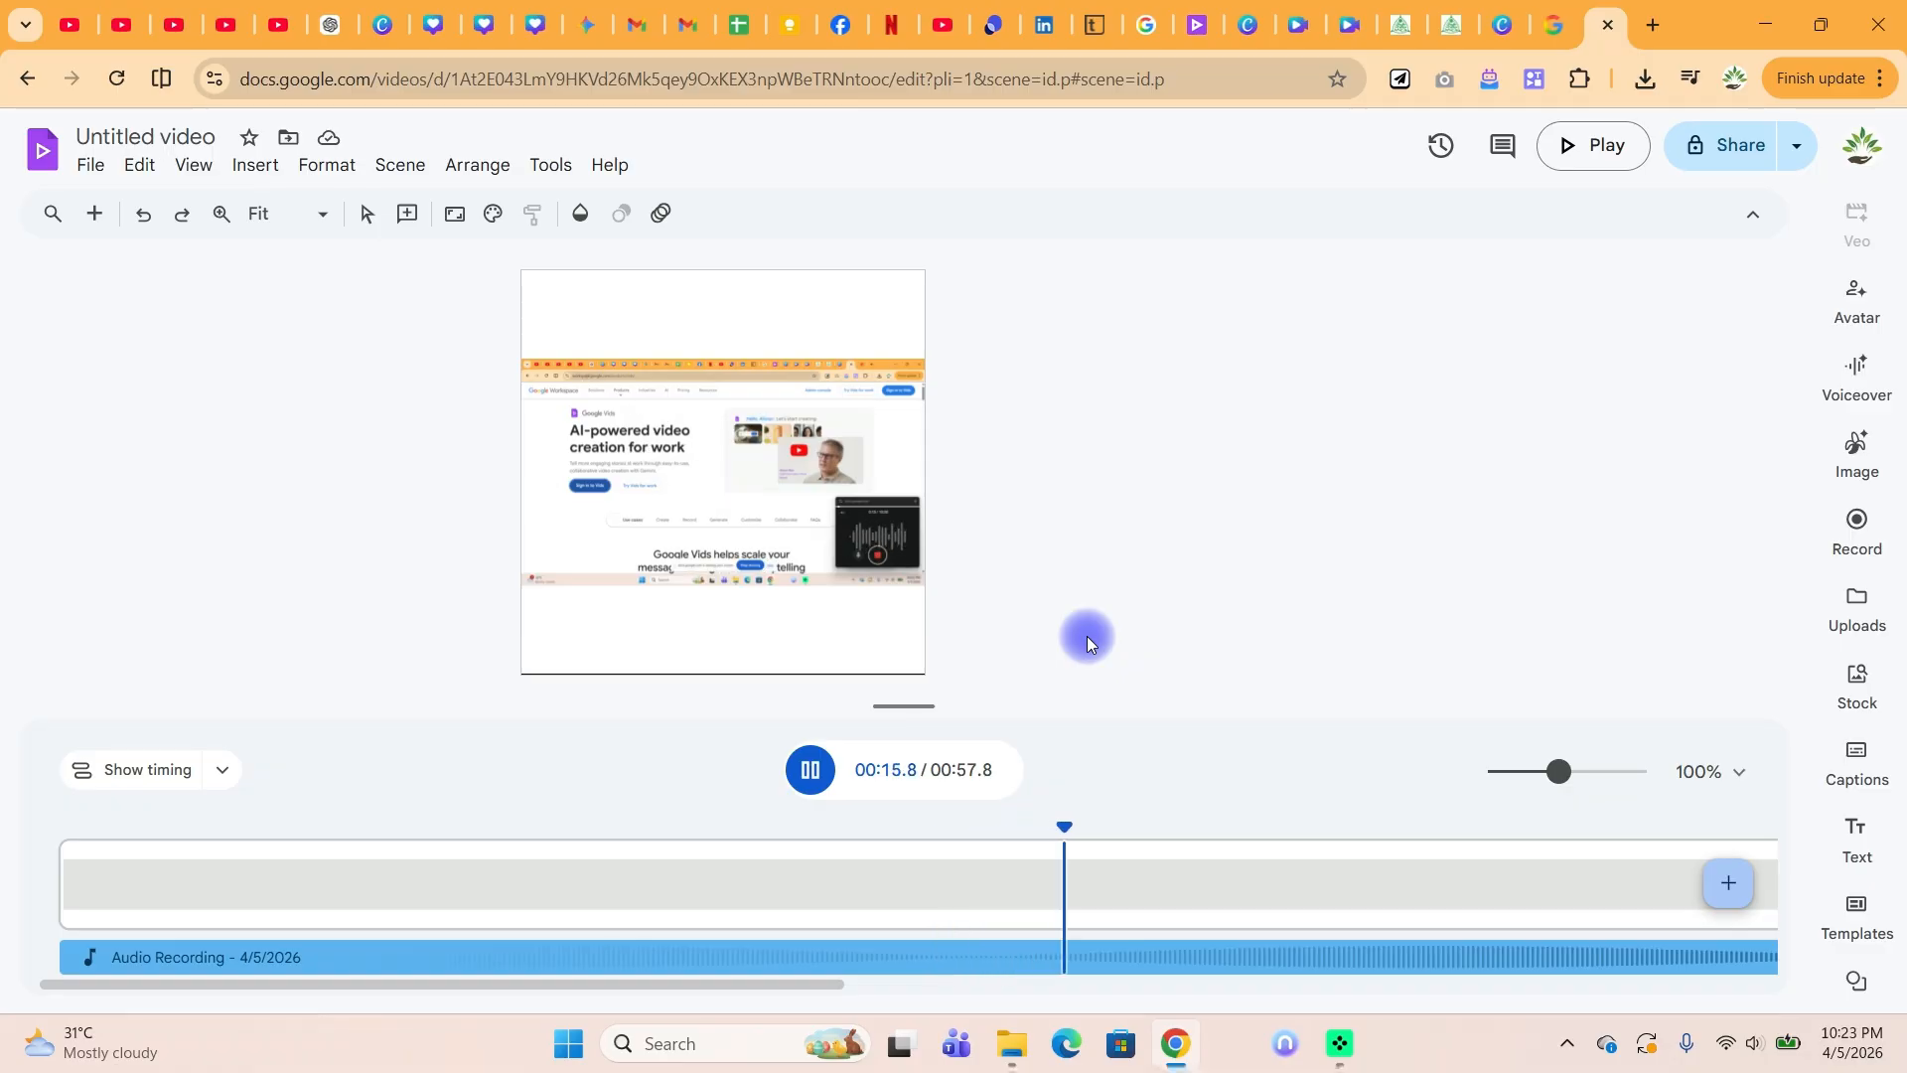
pyautogui.click(735, 876)
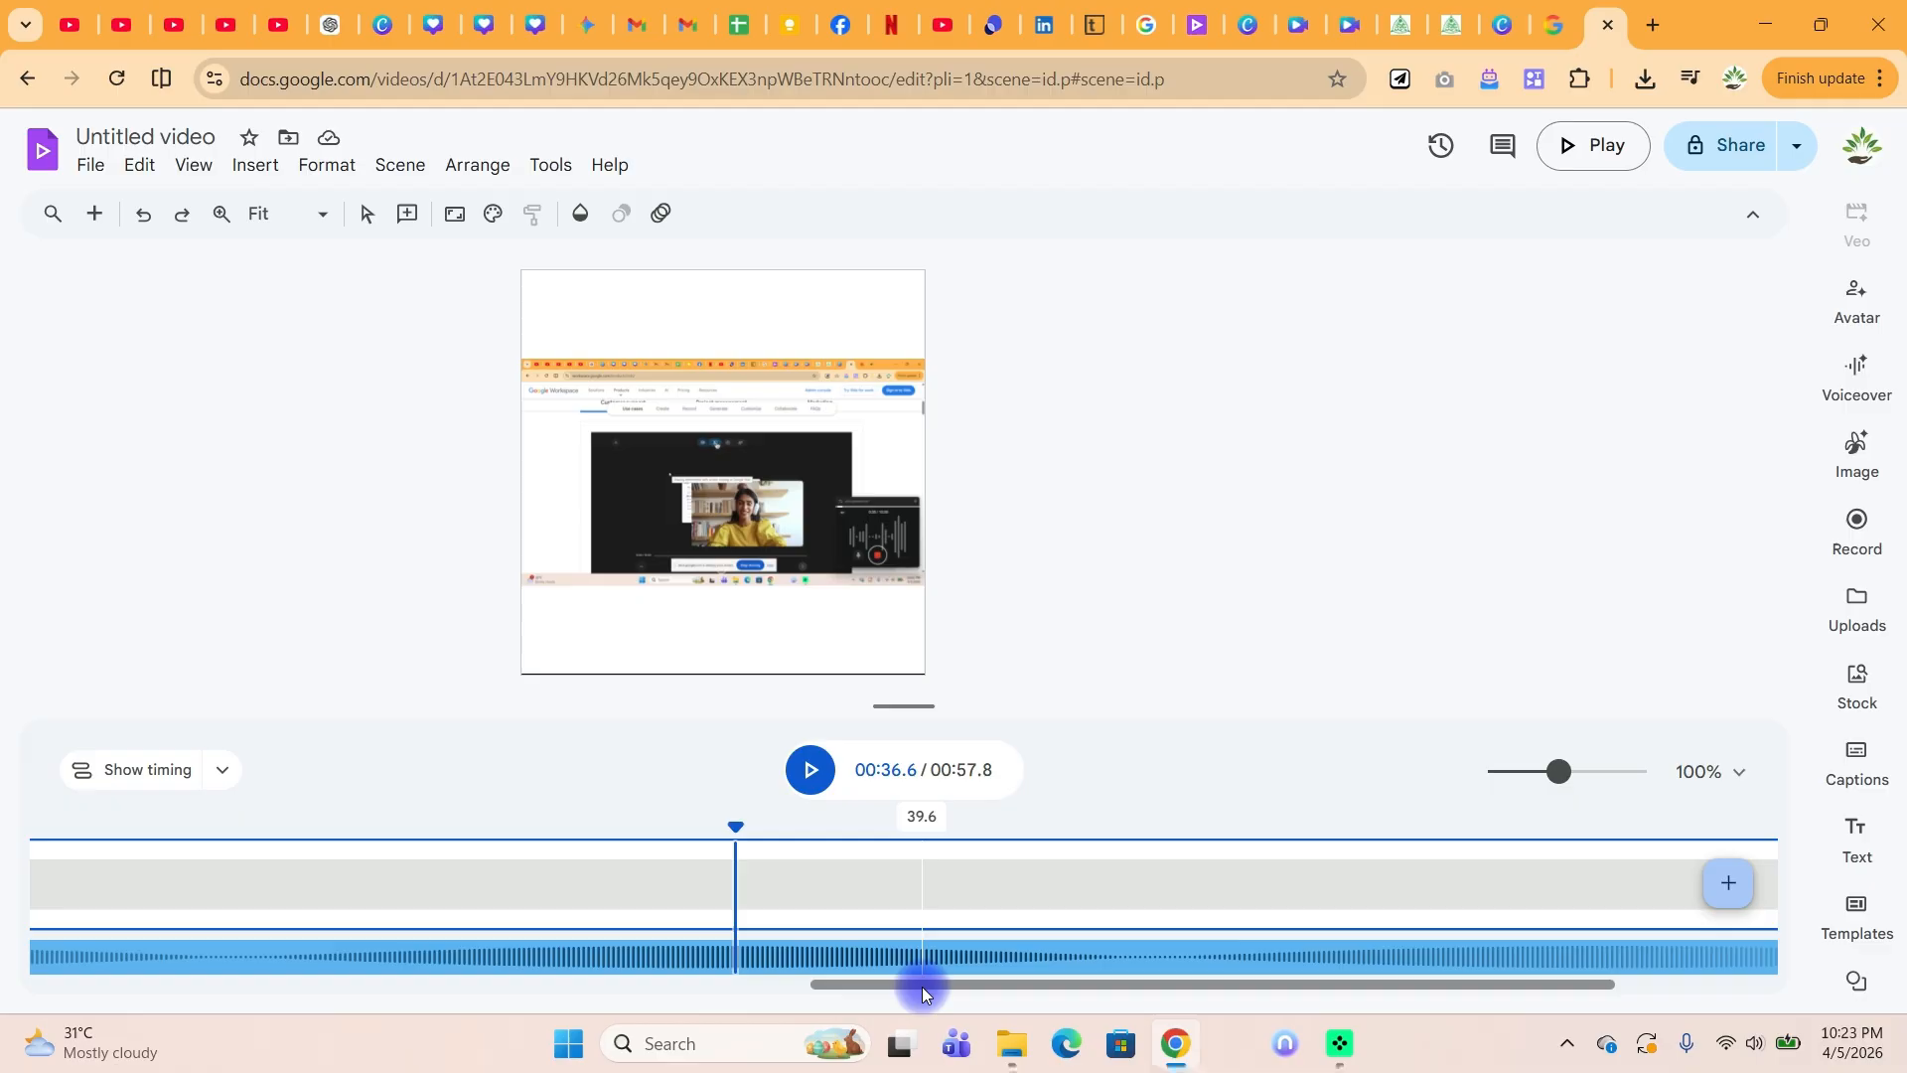
pyautogui.moveTo(922, 986); pyautogui.dragTo(392, 989)
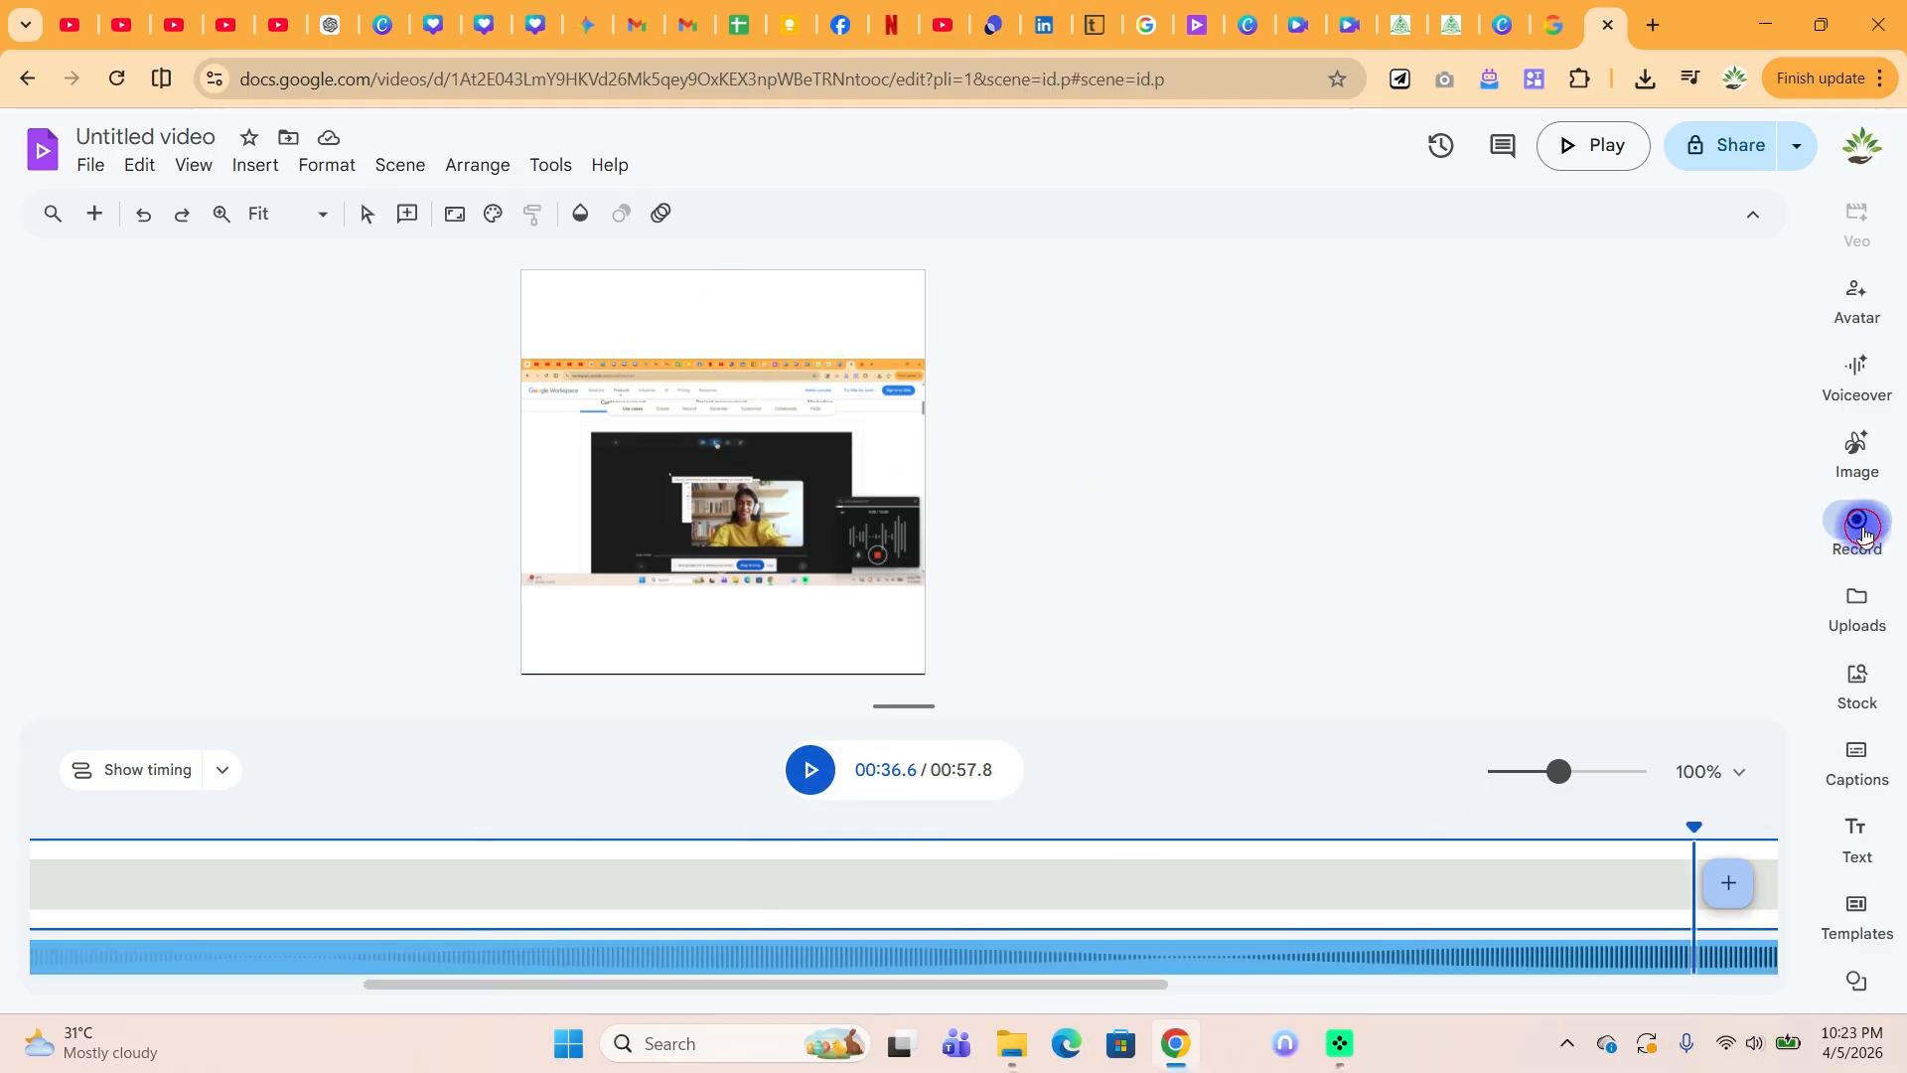
# Record a voiceover of about 23 seconds for the current scene.
pyautogui.click(1863, 533)
pyautogui.click(1703, 860)
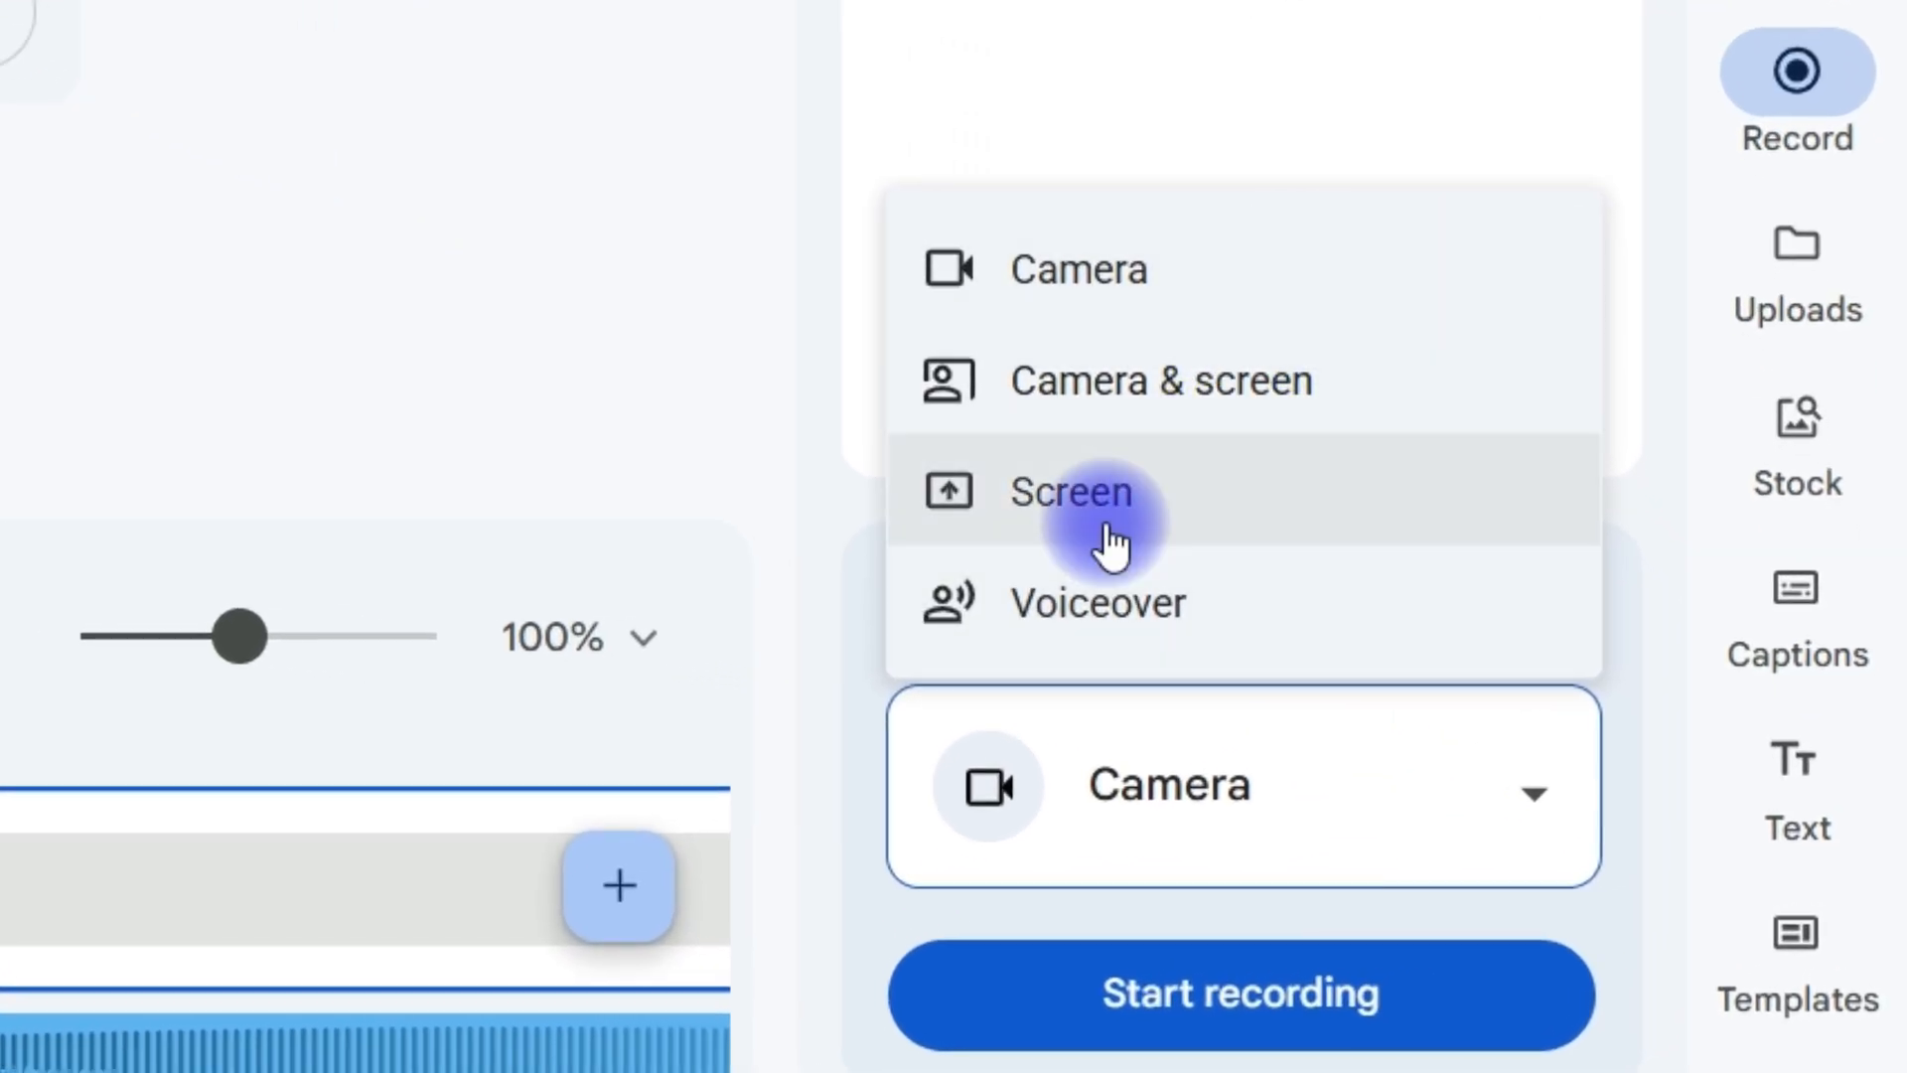
pyautogui.click(1263, 651)
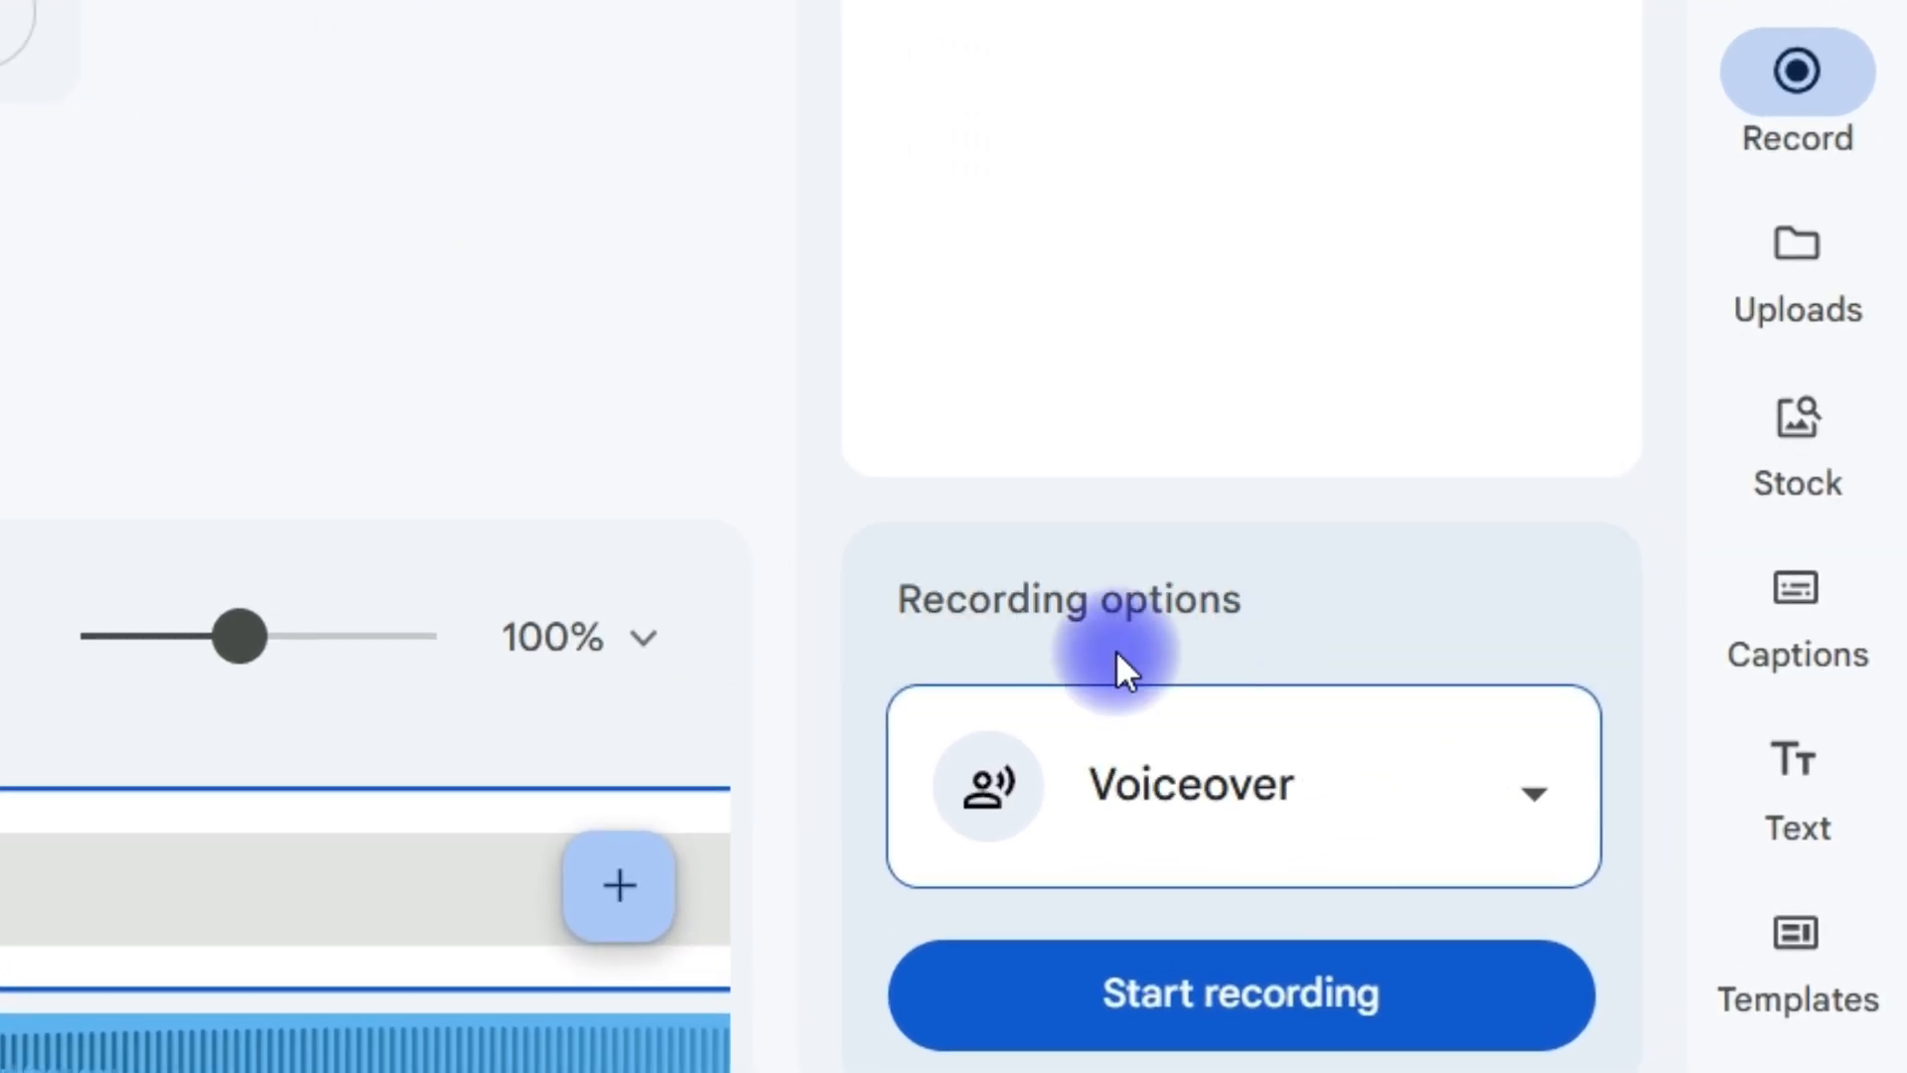
pyautogui.click(1341, 1033)
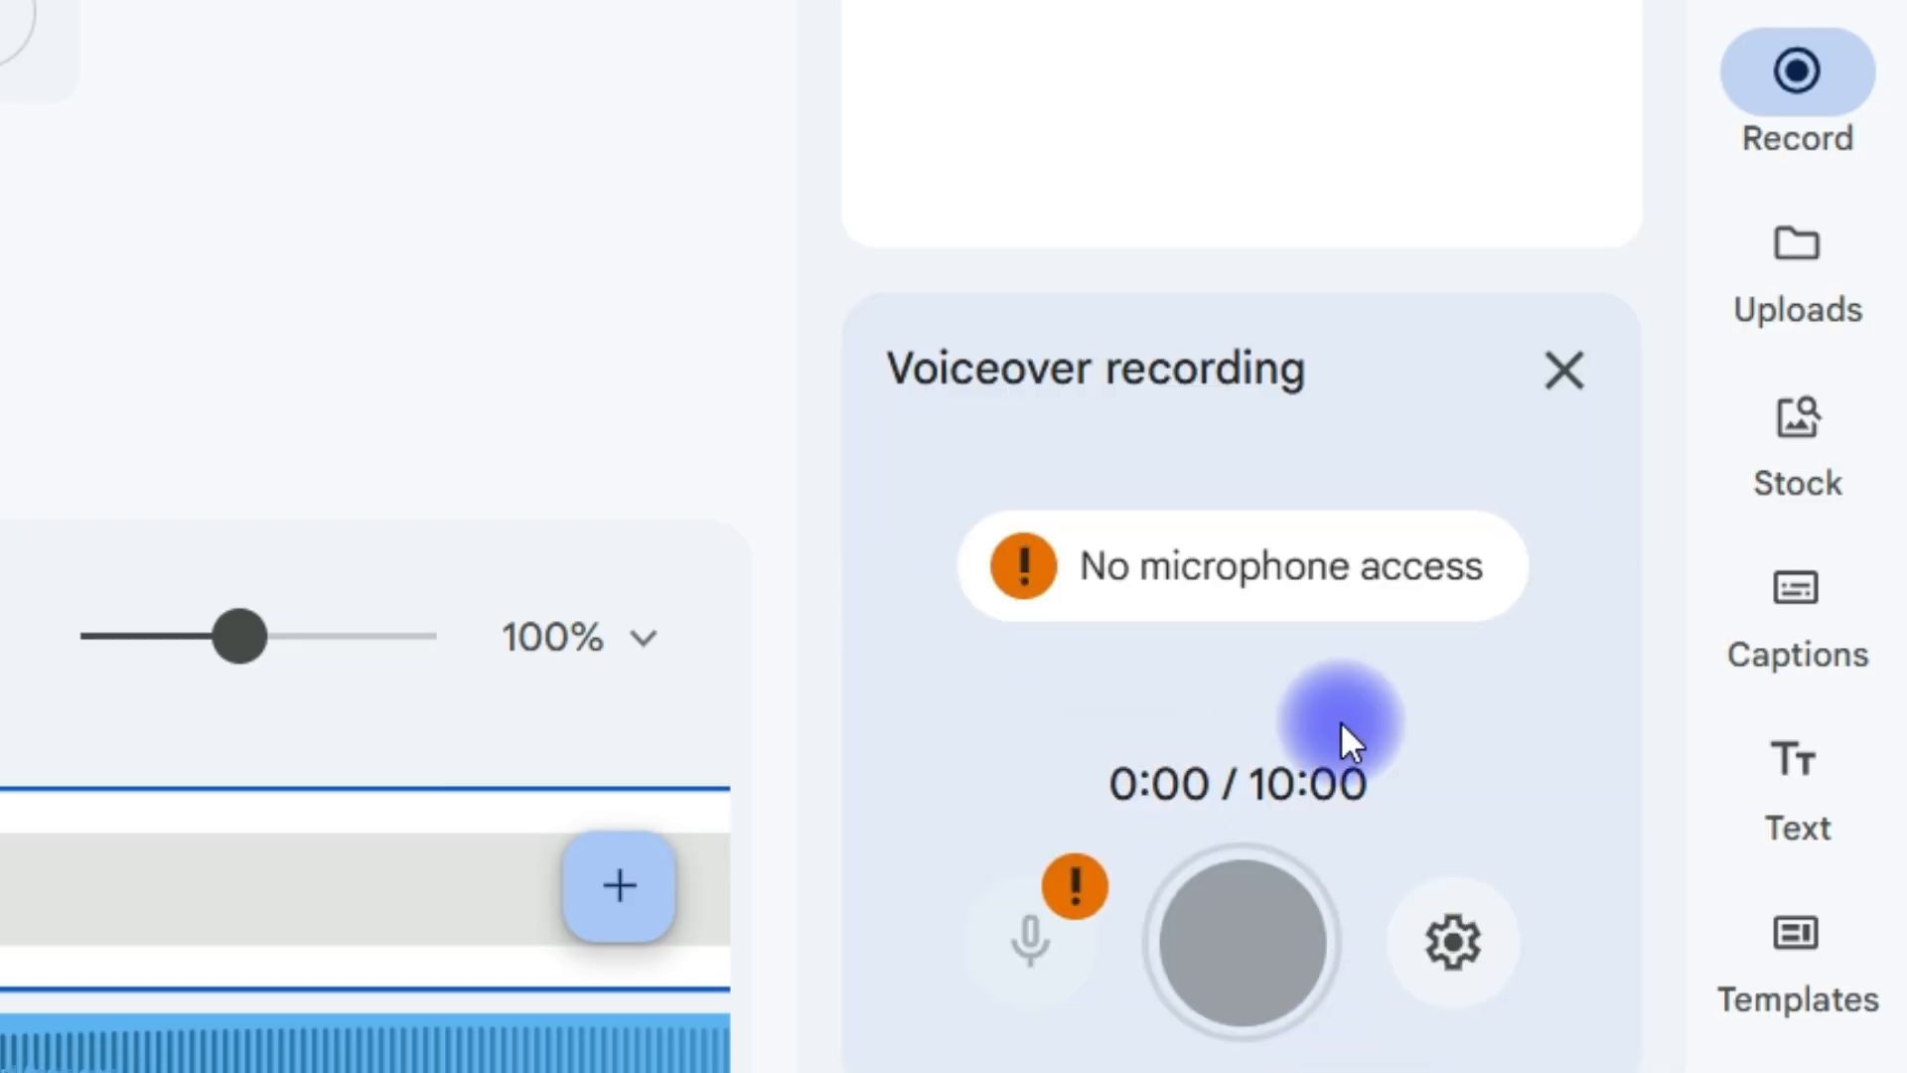
pyautogui.click(1266, 974)
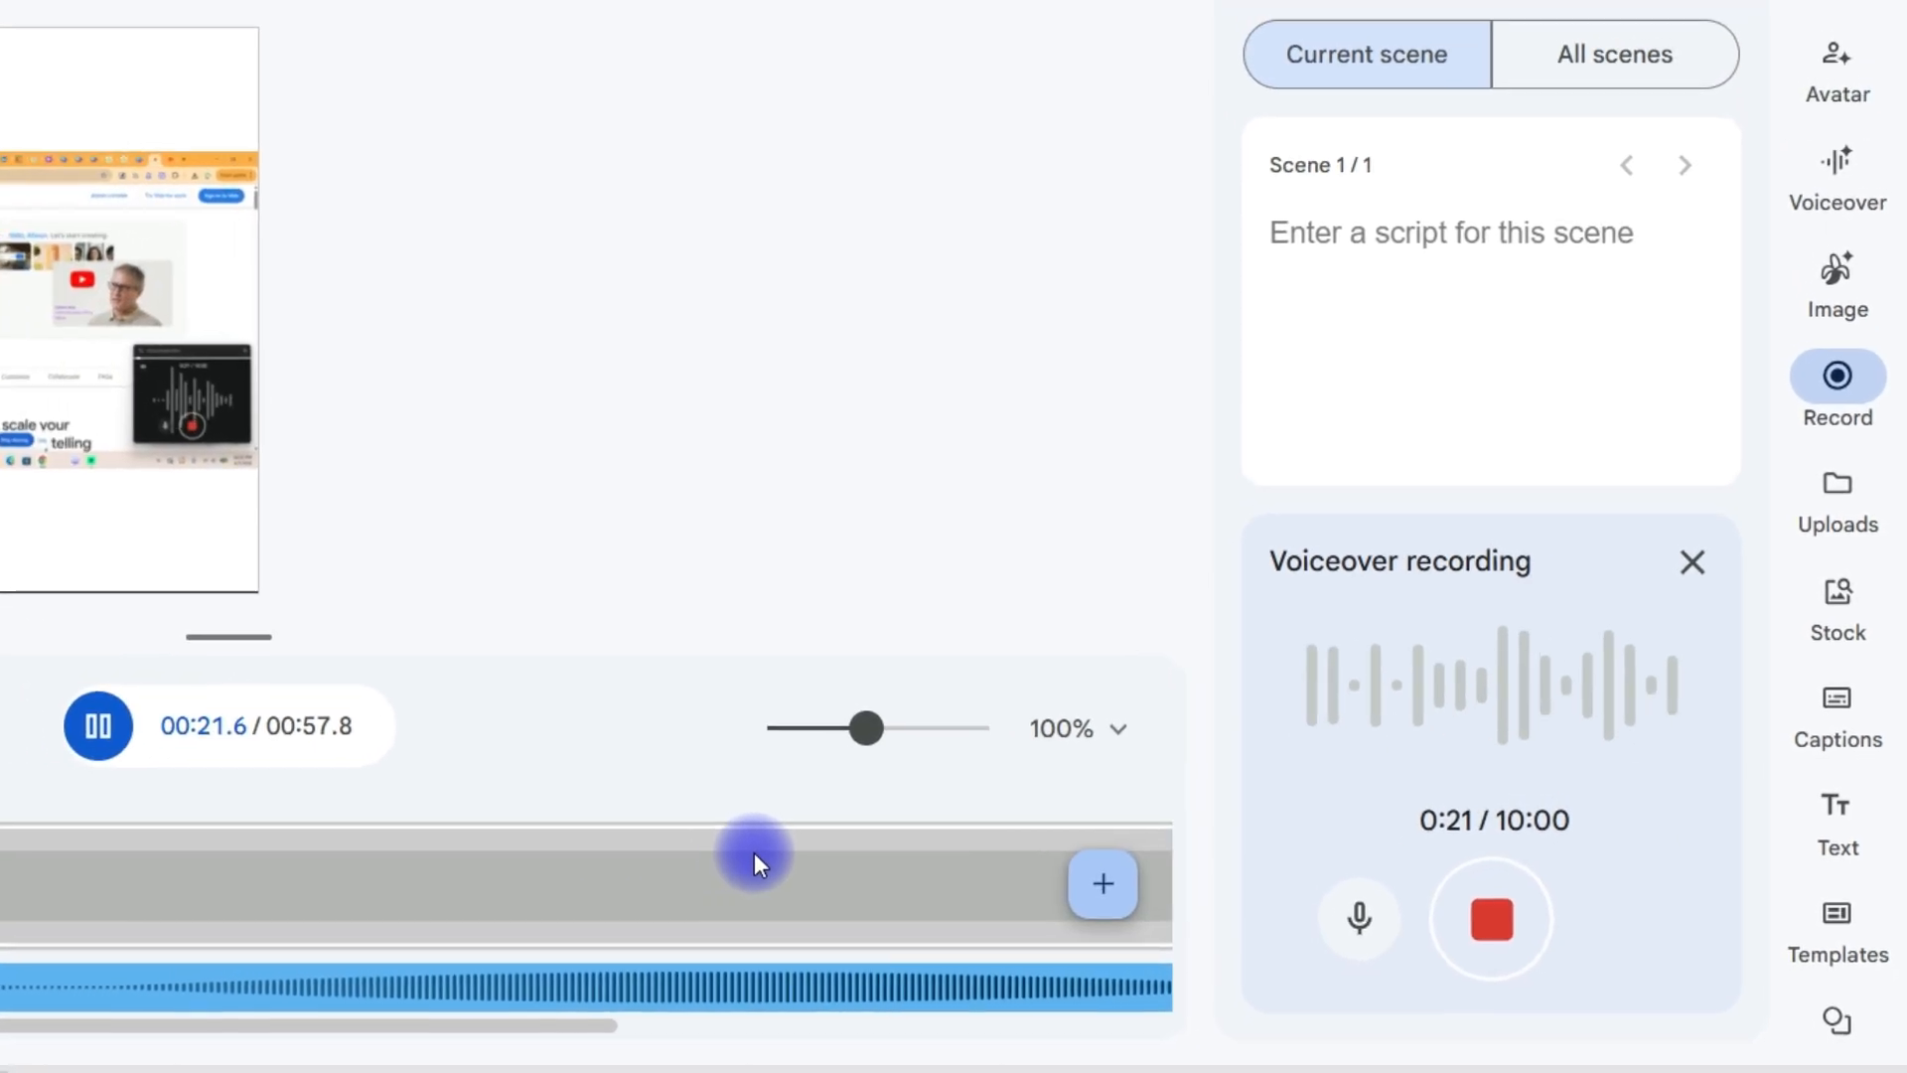
pyautogui.click(1509, 917)
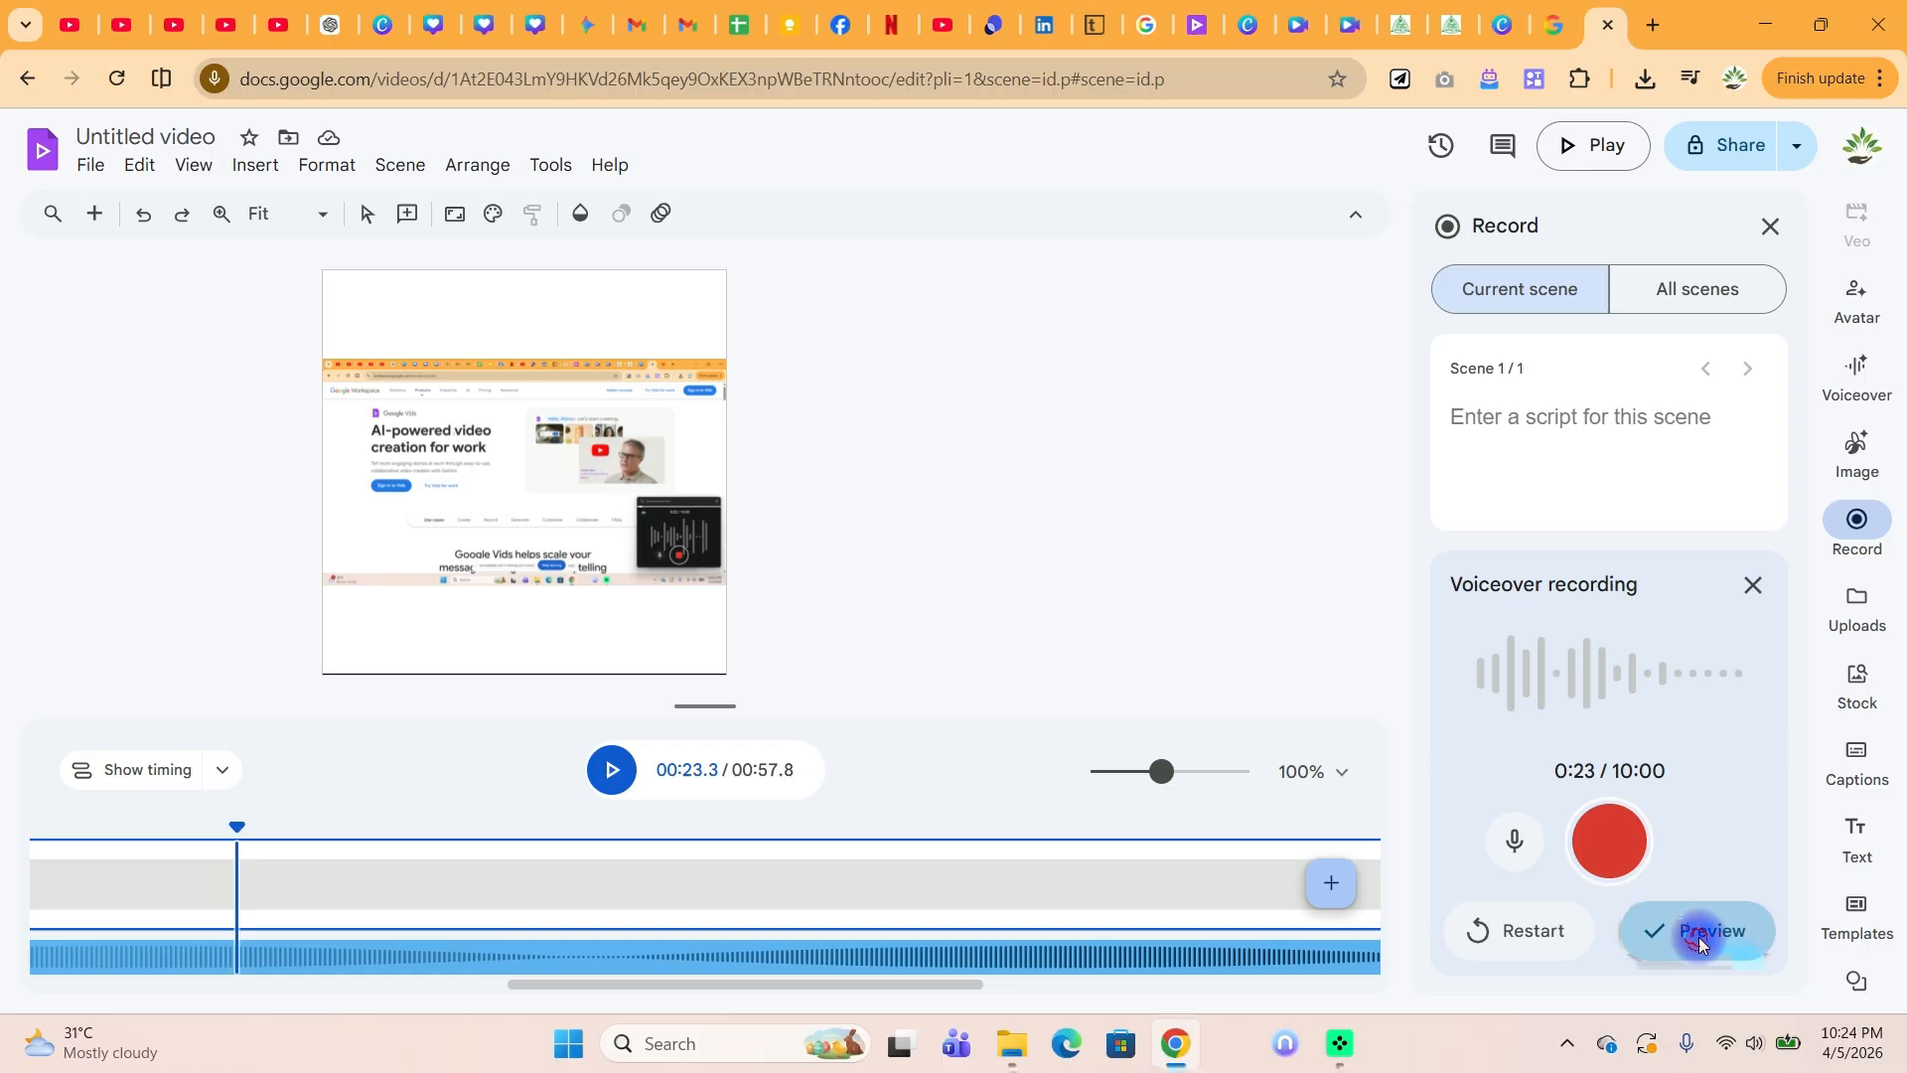
# Preview and insert the recorded voiceover into the scene, and show the timing tracks in the timeline.
pyautogui.click(1700, 940)
pyautogui.click(1615, 846)
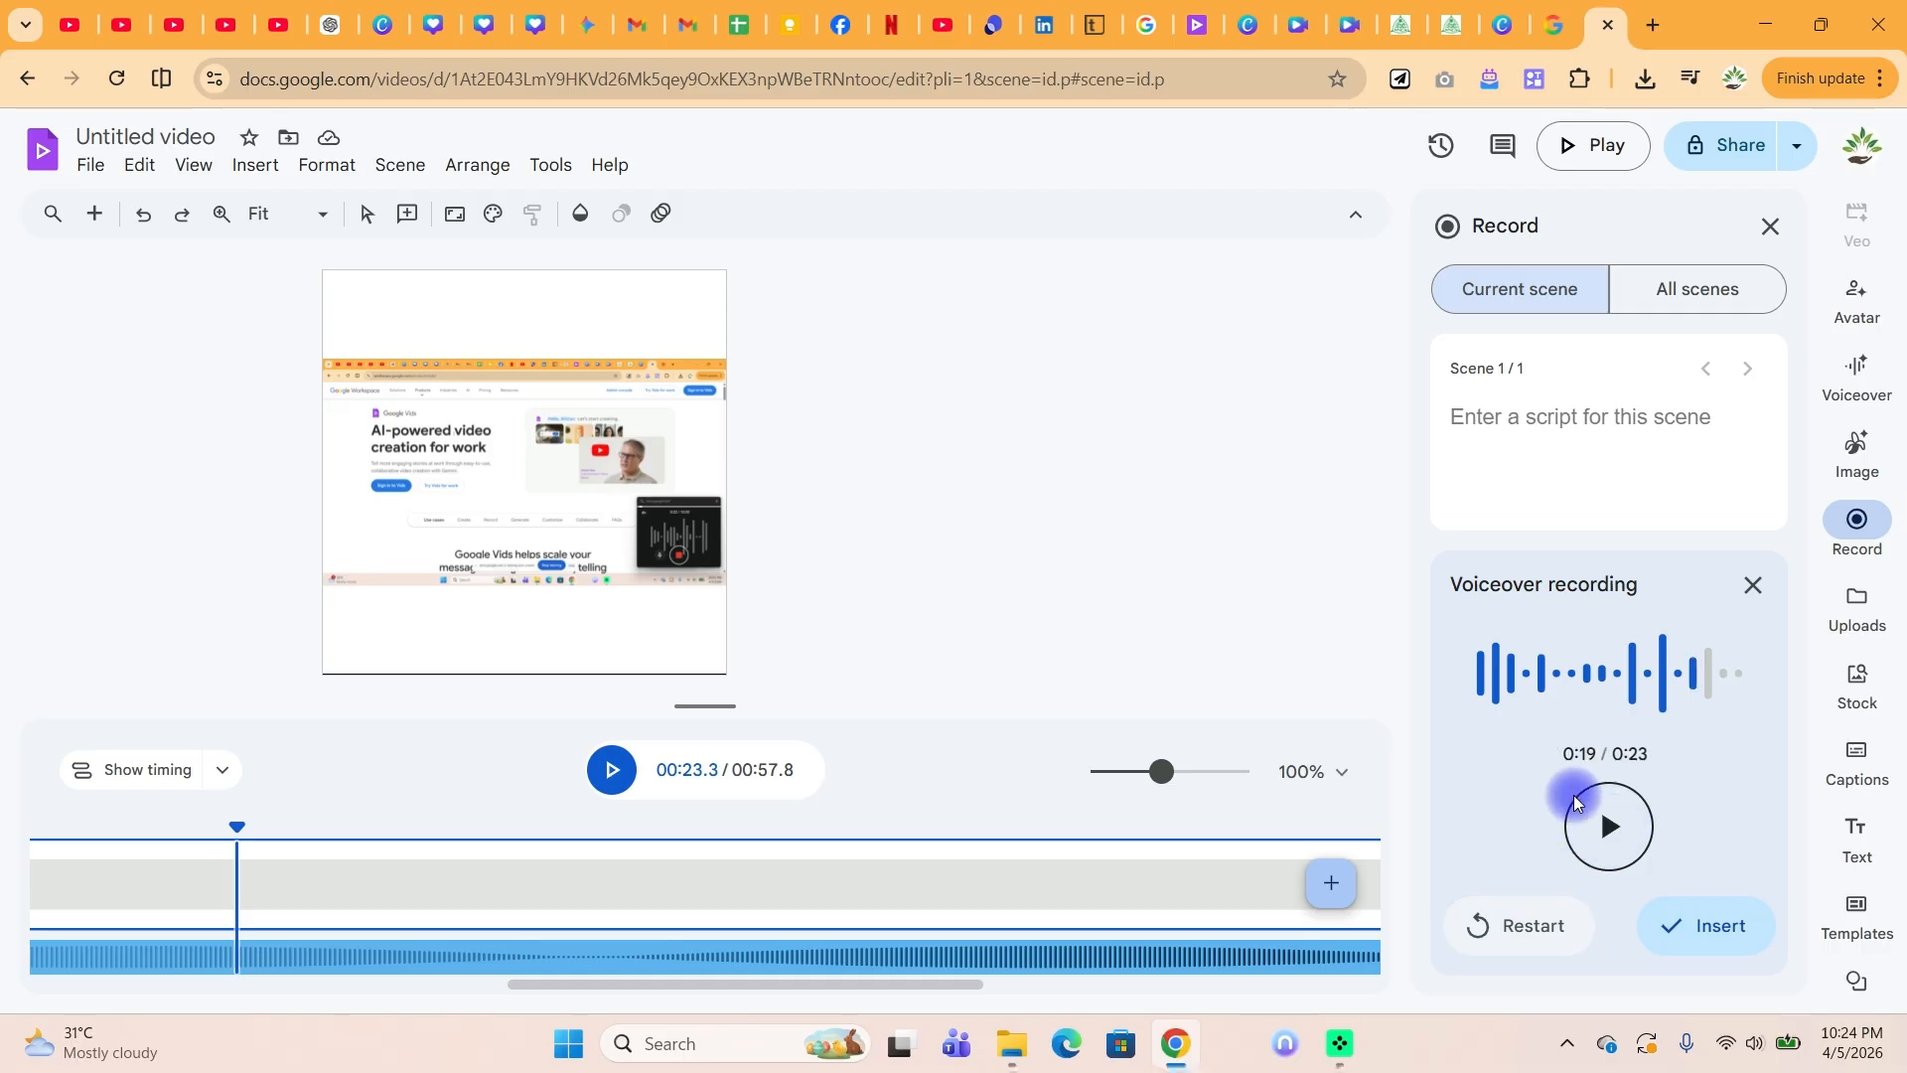
pyautogui.click(1686, 929)
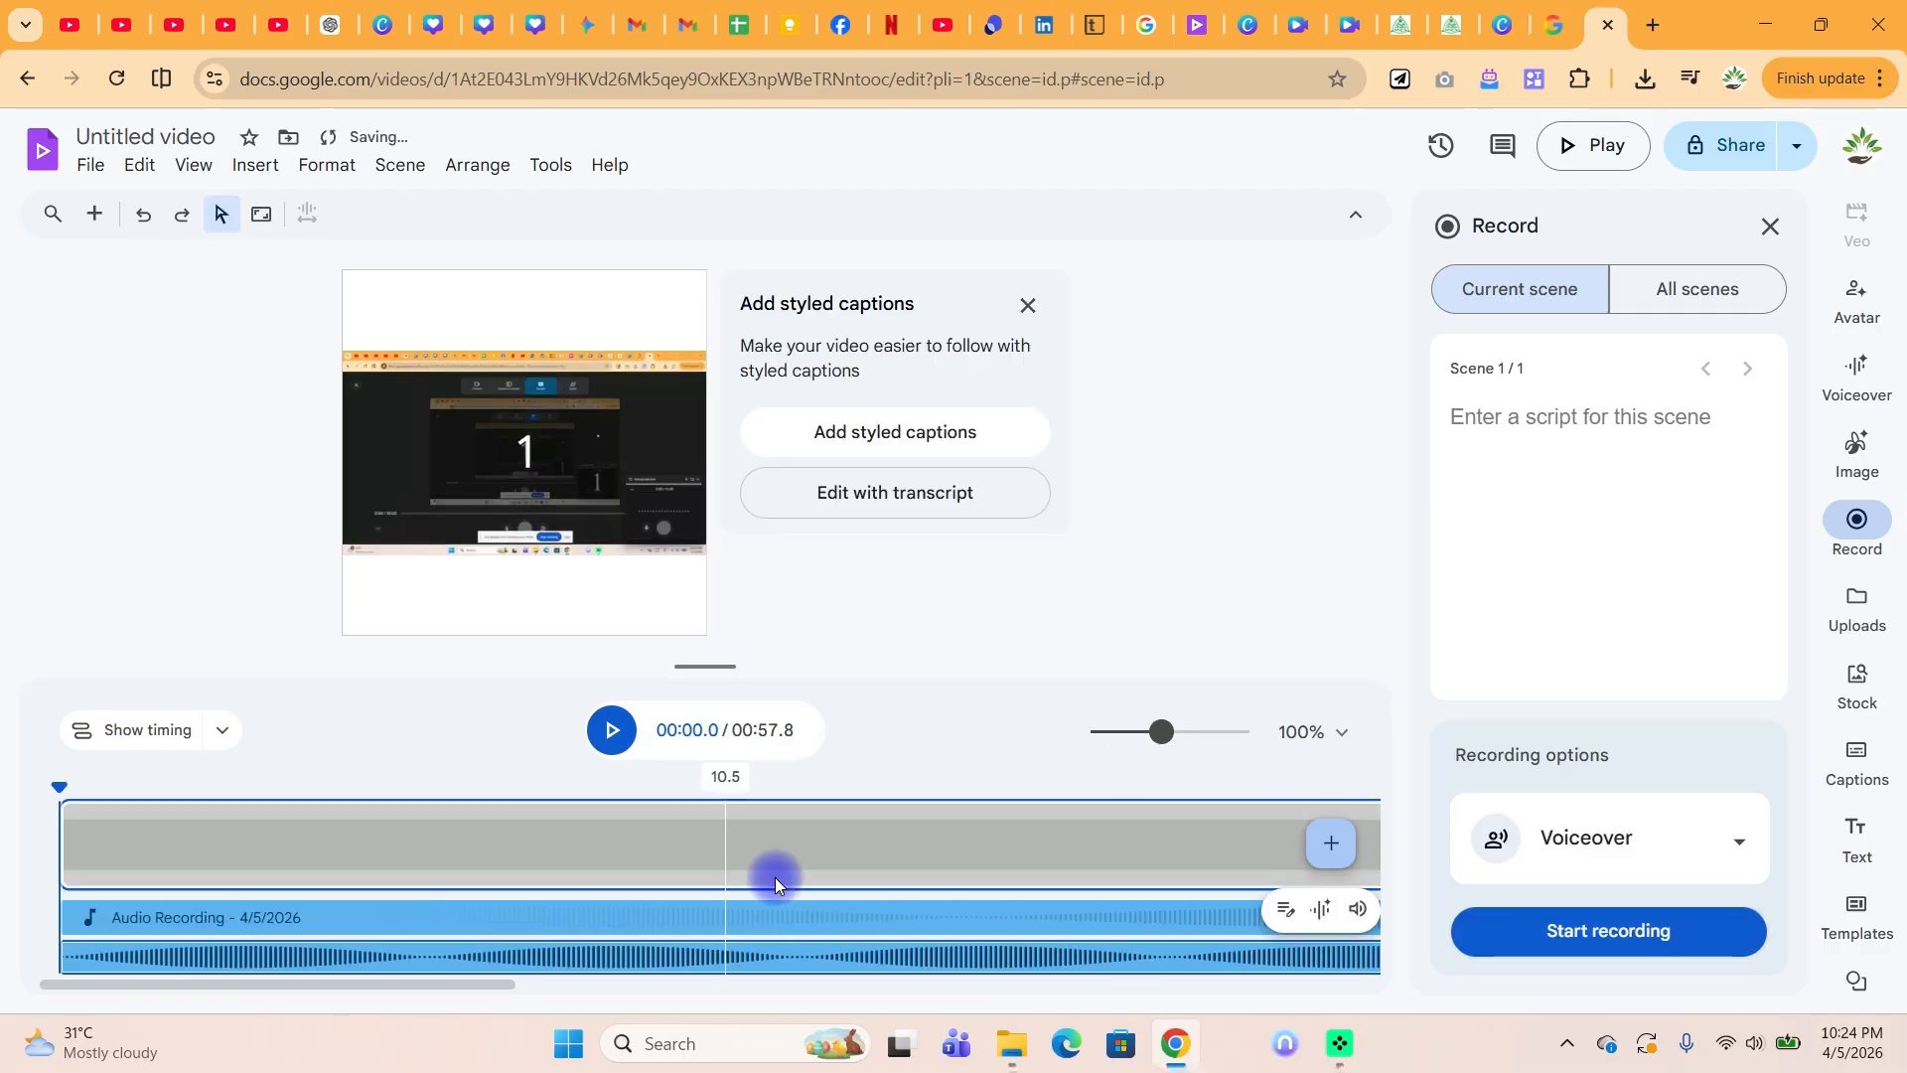
pyautogui.click(154, 725)
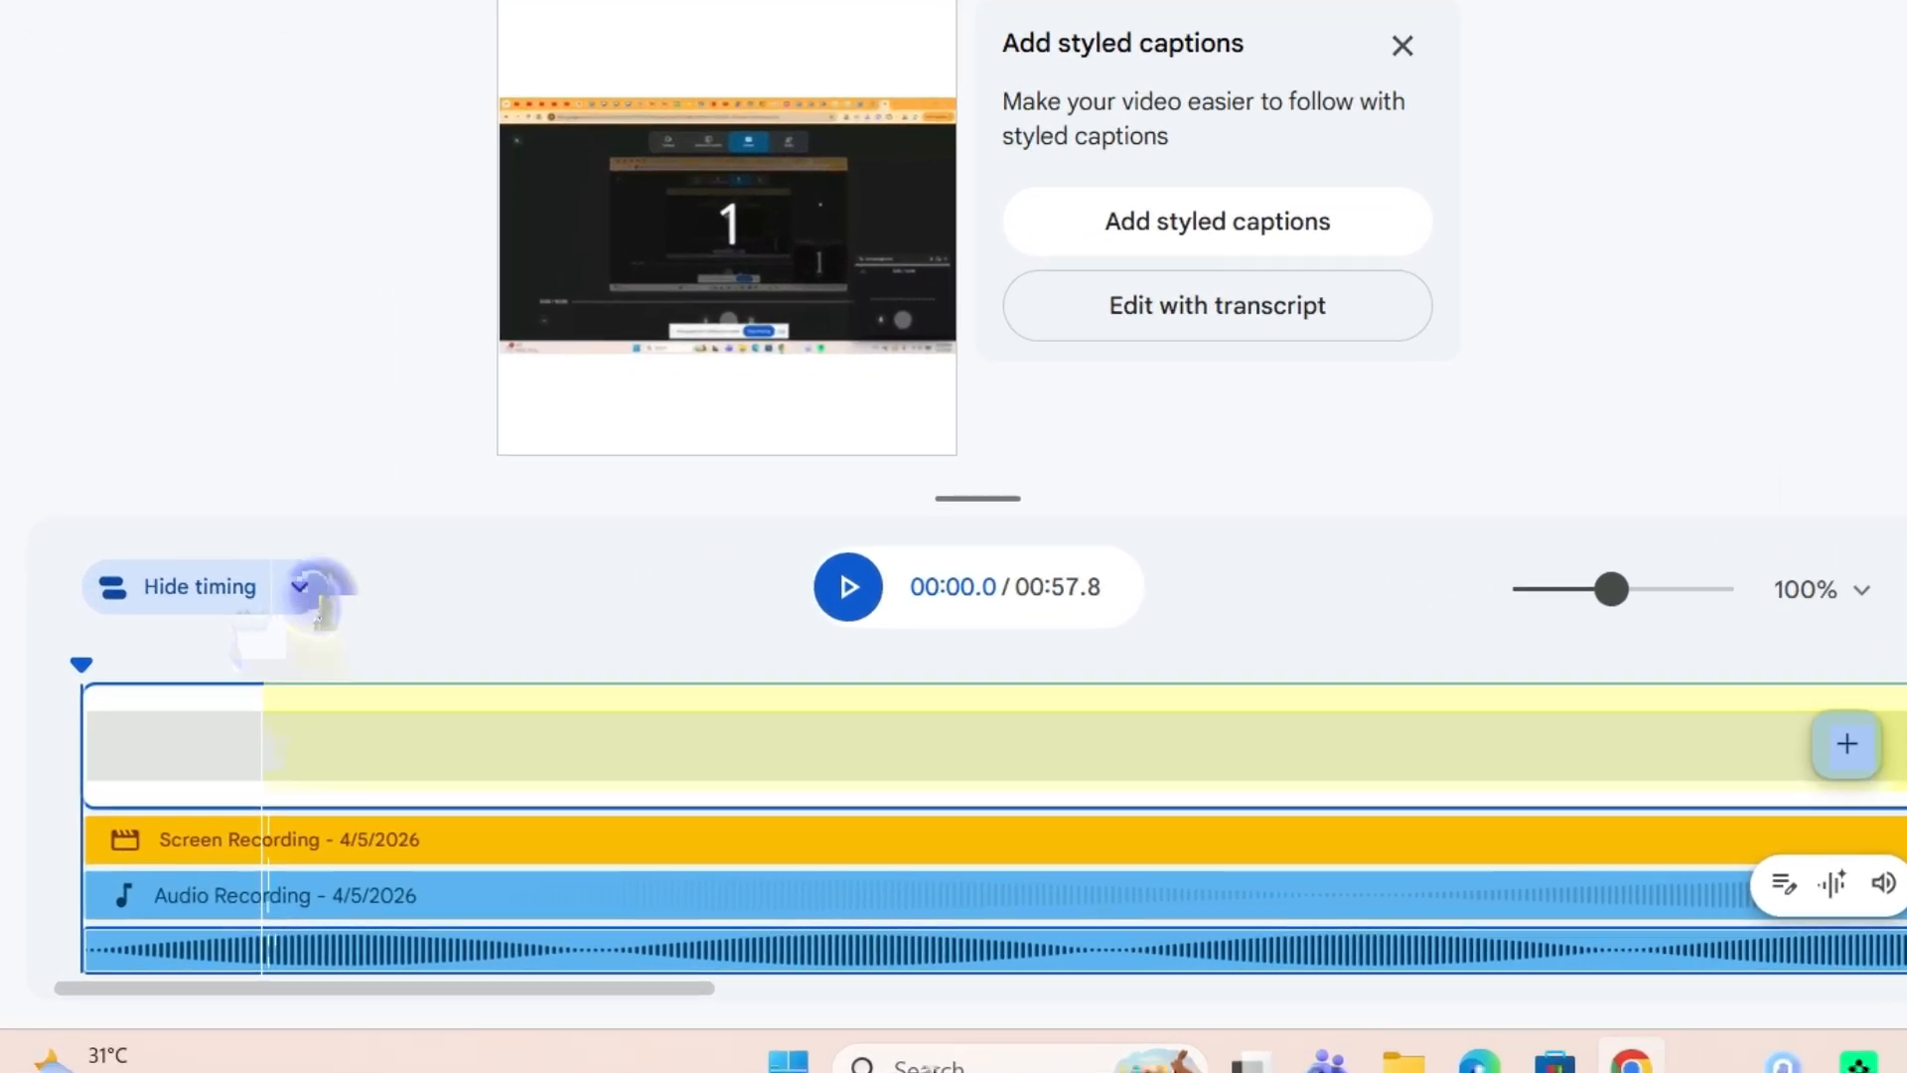
# Turn off the timing display in the timeline and check the available timing options.
pyautogui.click(217, 695)
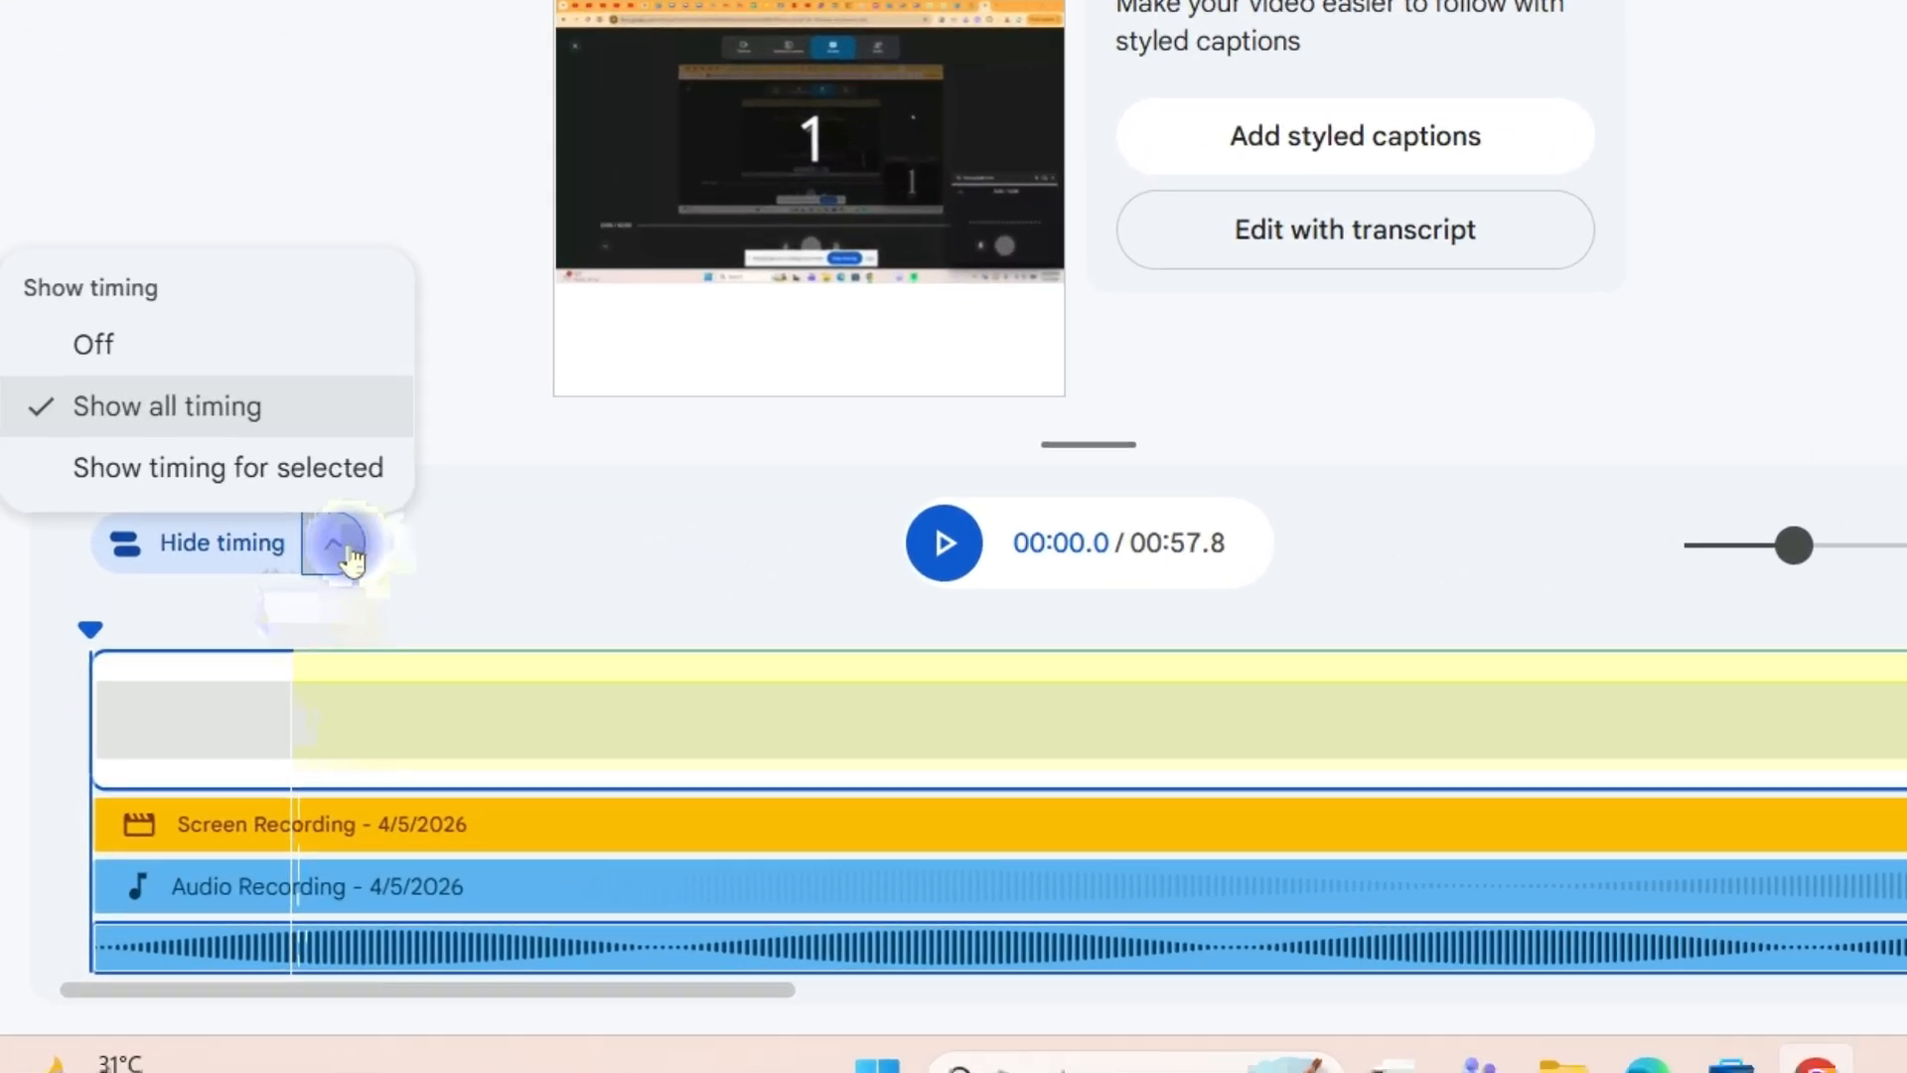
pyautogui.click(333, 337)
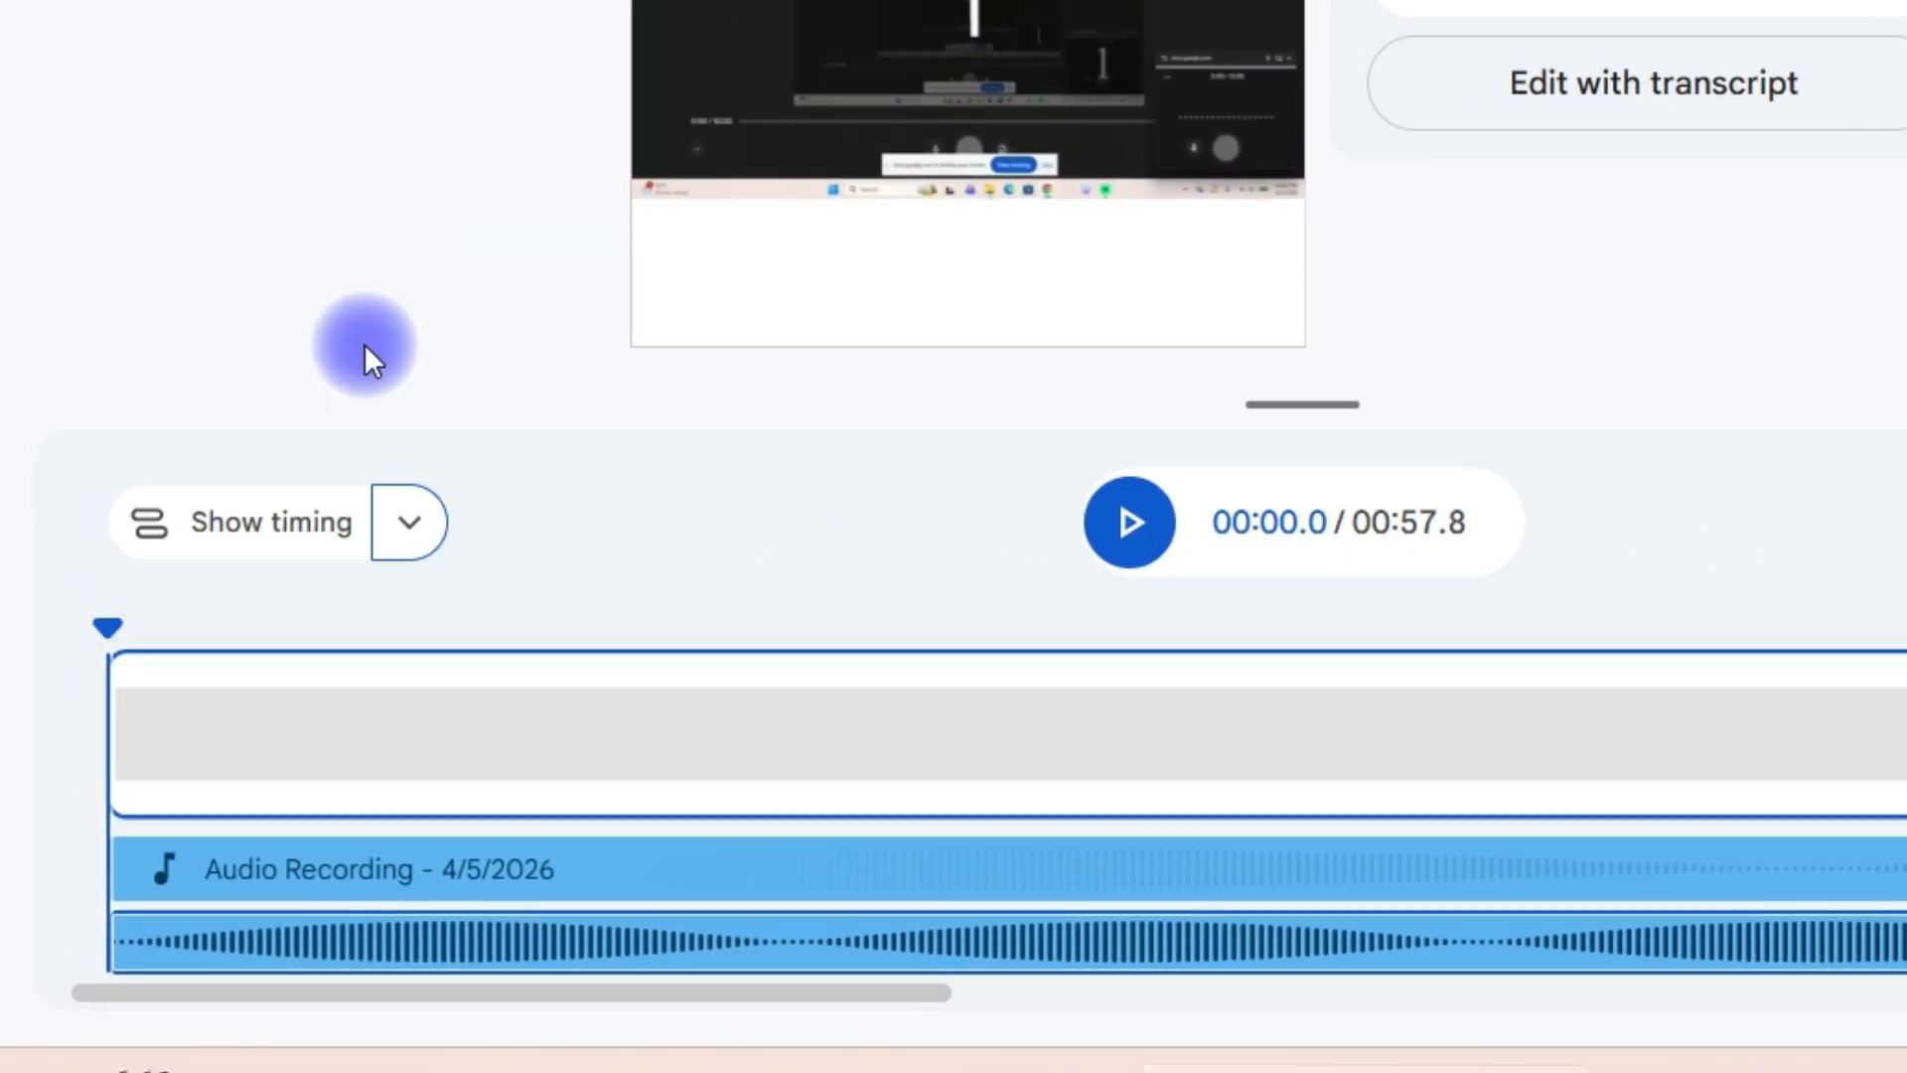
pyautogui.click(410, 536)
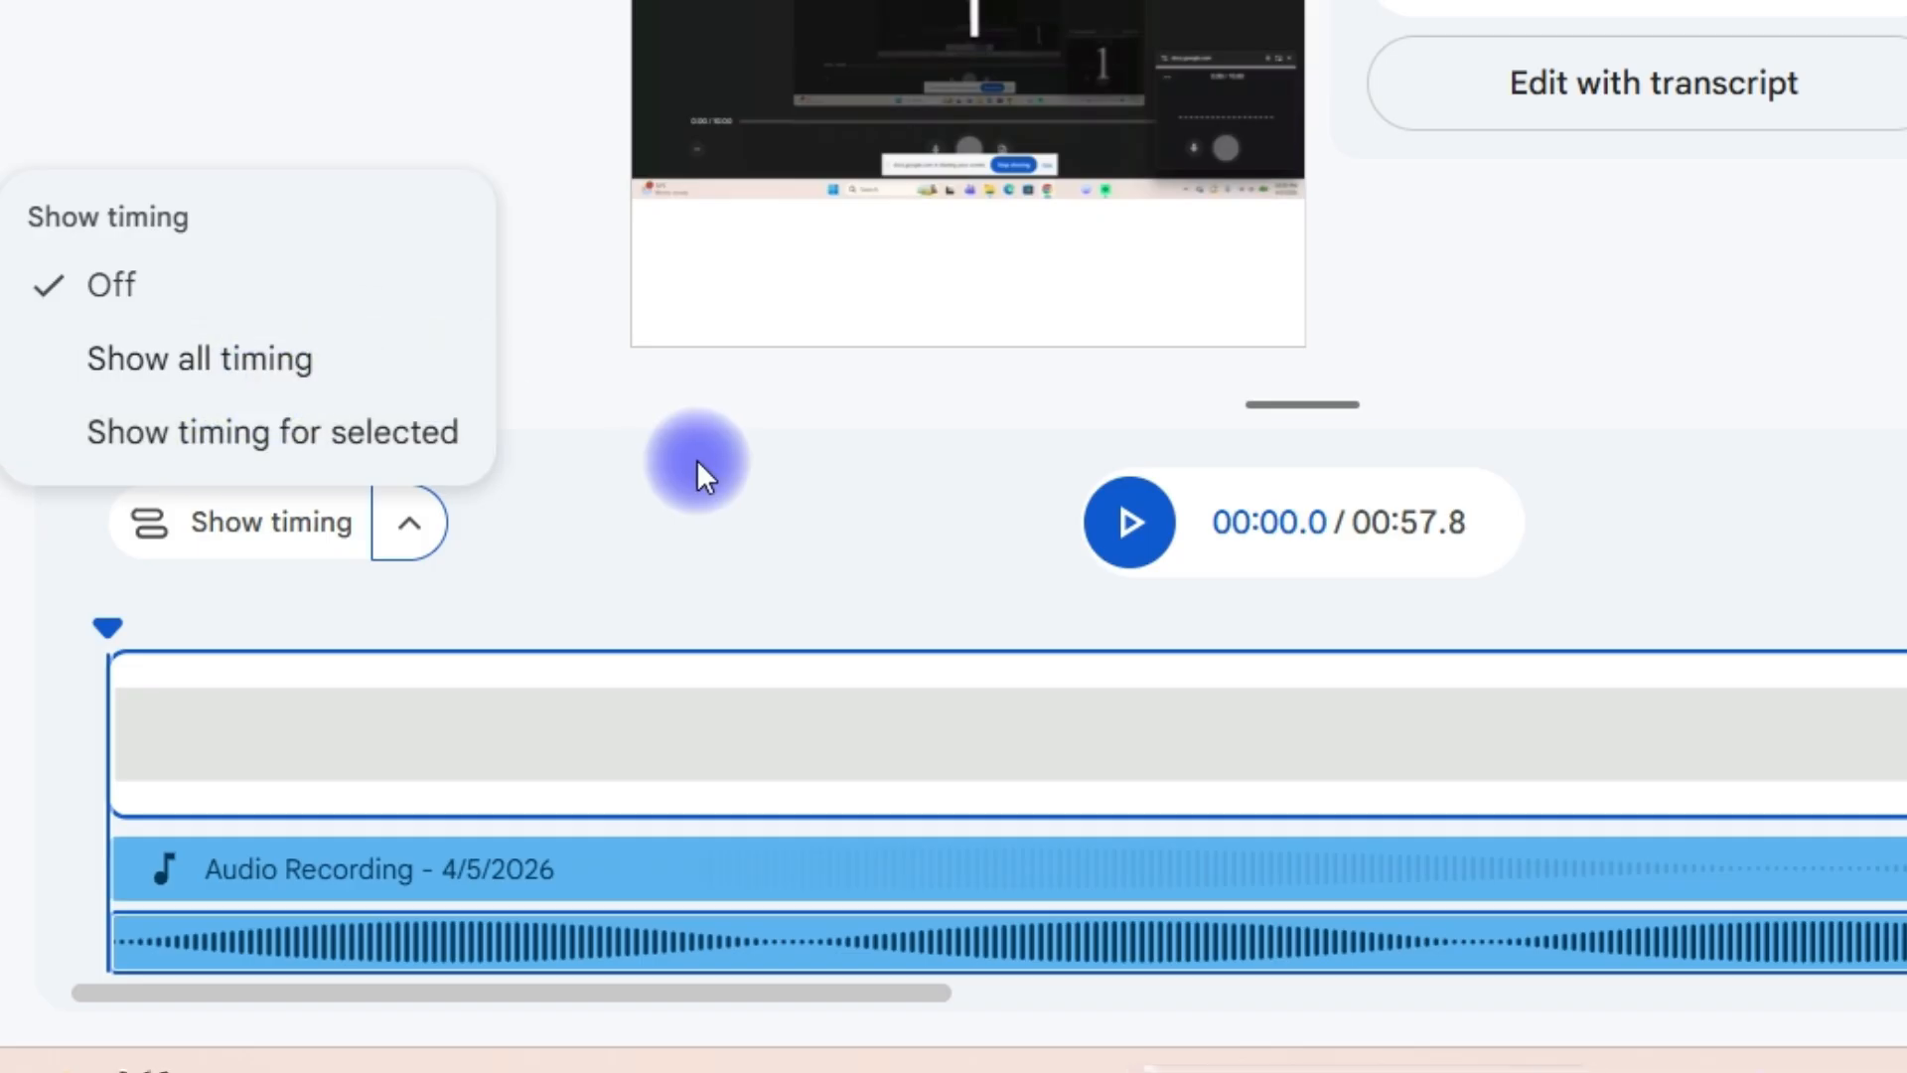
pyautogui.click(759, 427)
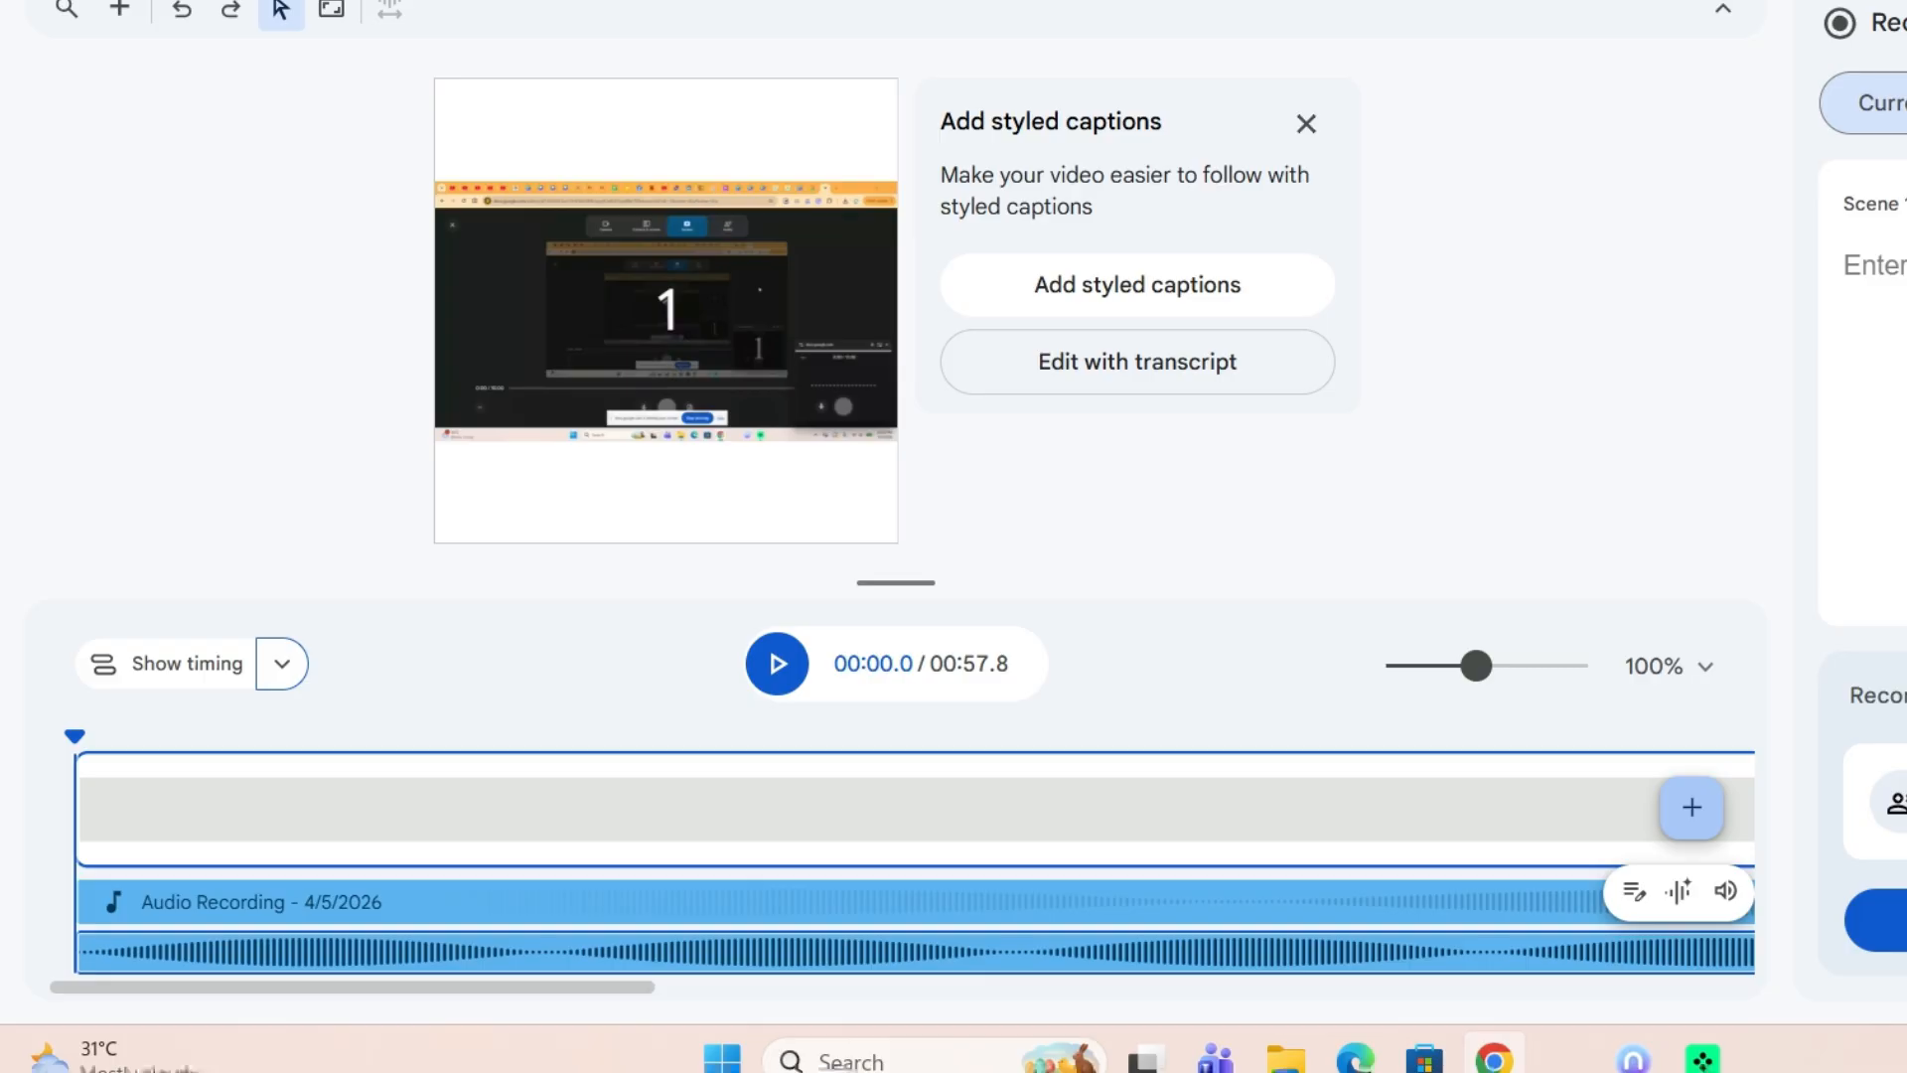
# Look over the quick sharing actions for copying the link, exporting to Drive and downloading as MP4 or GIF.
pyautogui.click(1797, 145)
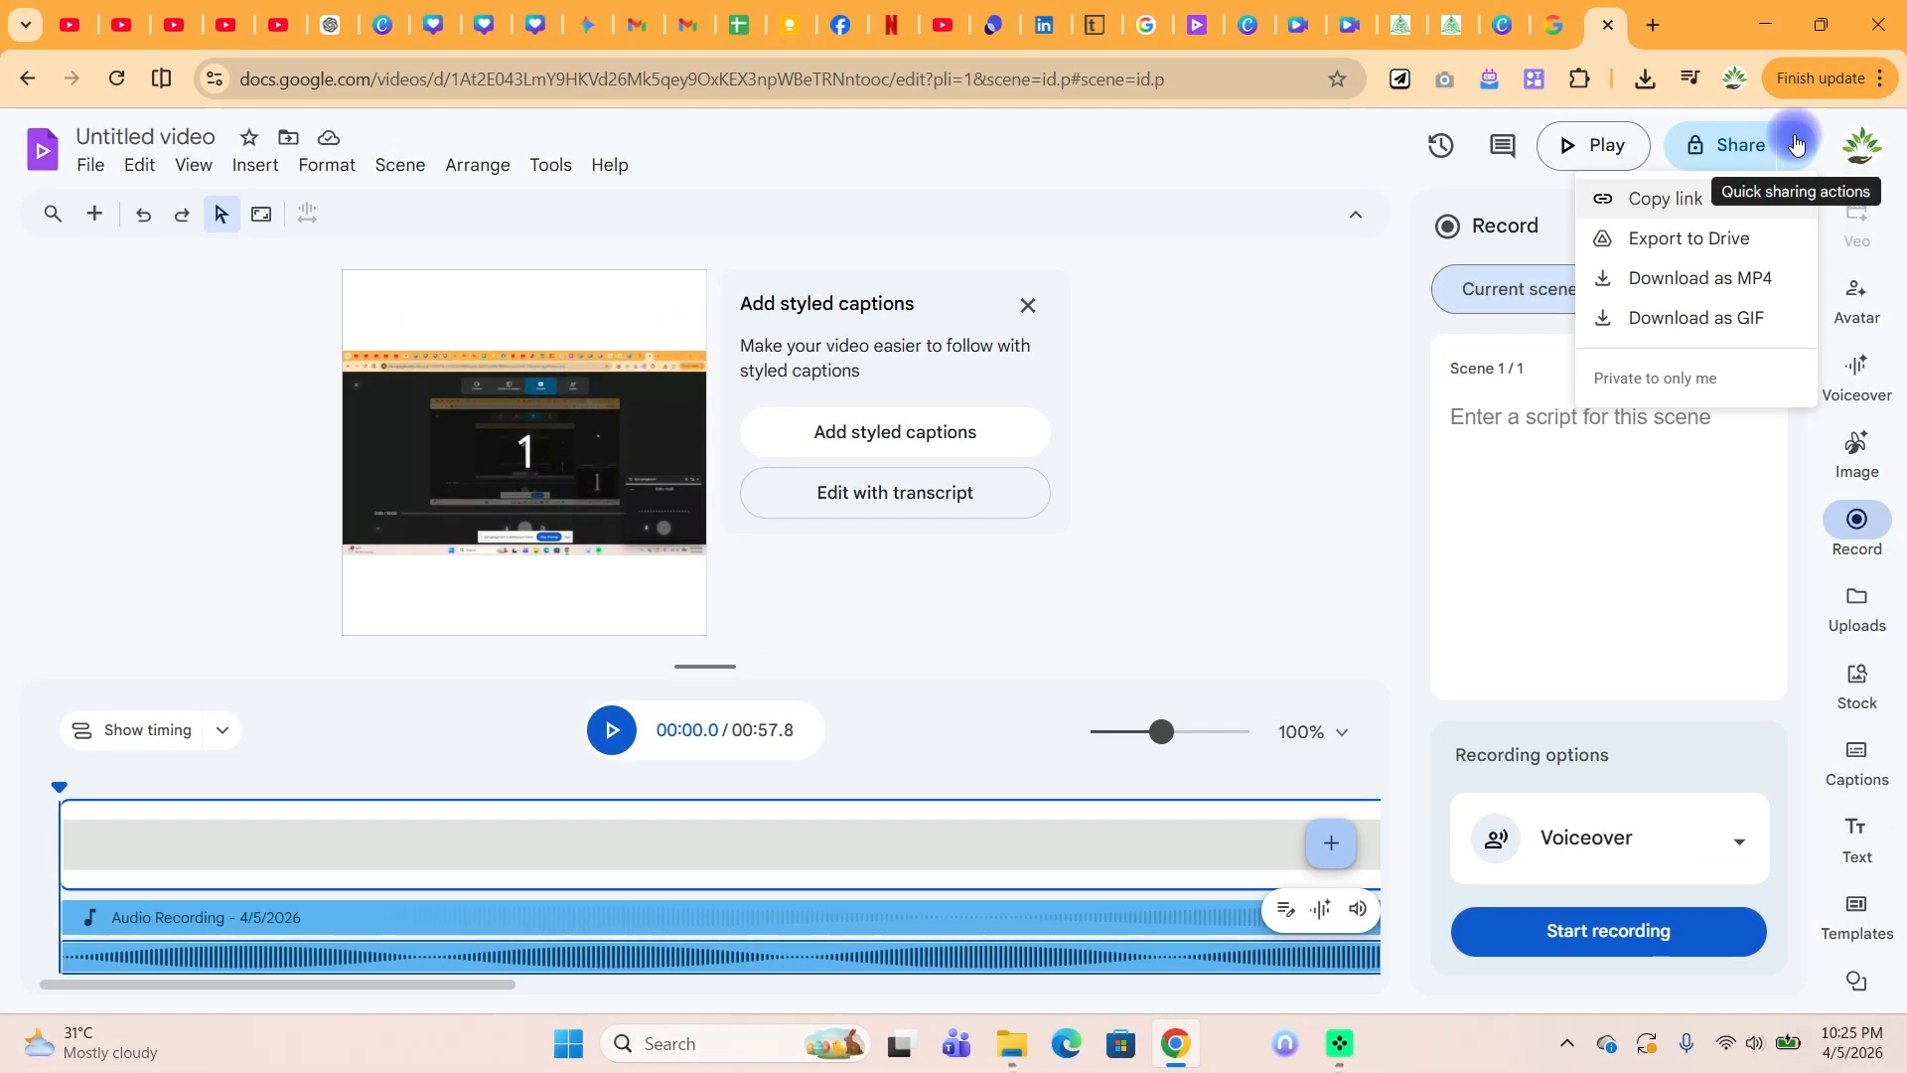
pyautogui.click(1686, 285)
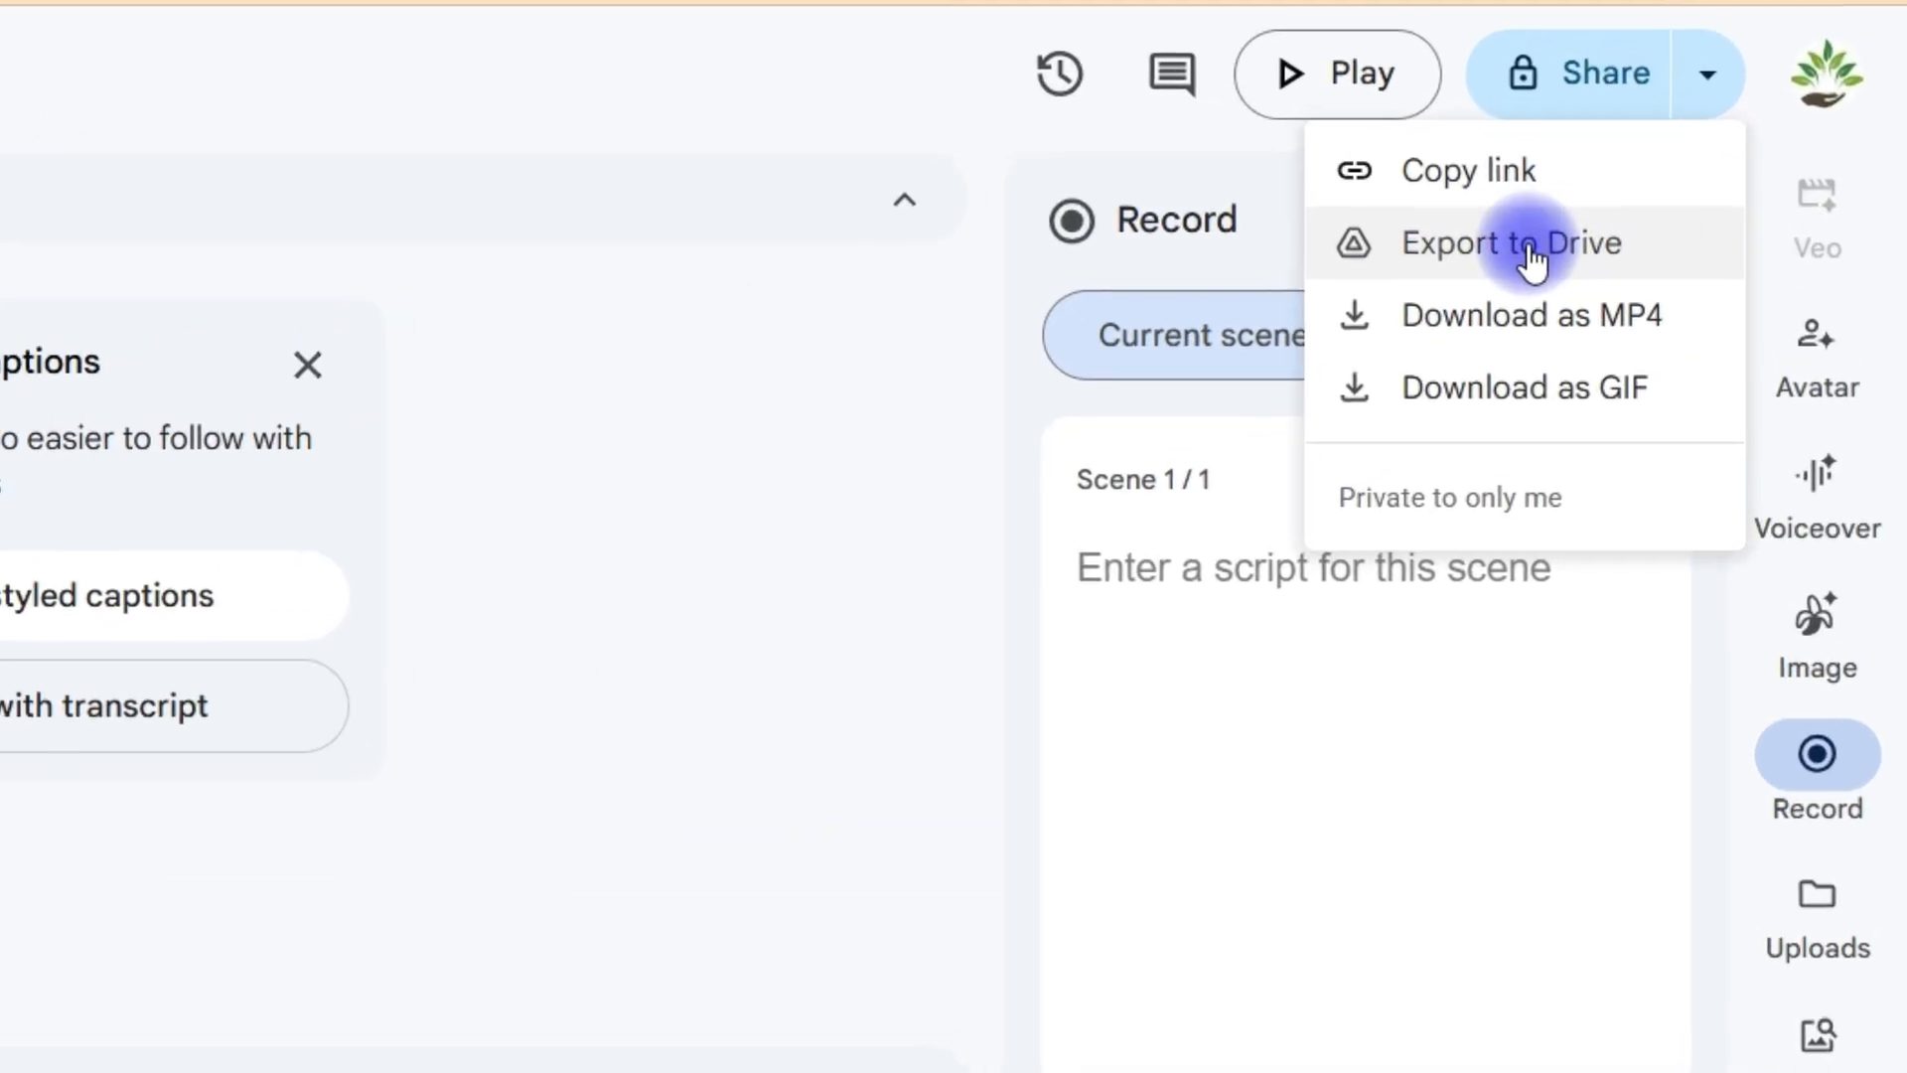
pyautogui.click(237, 601)
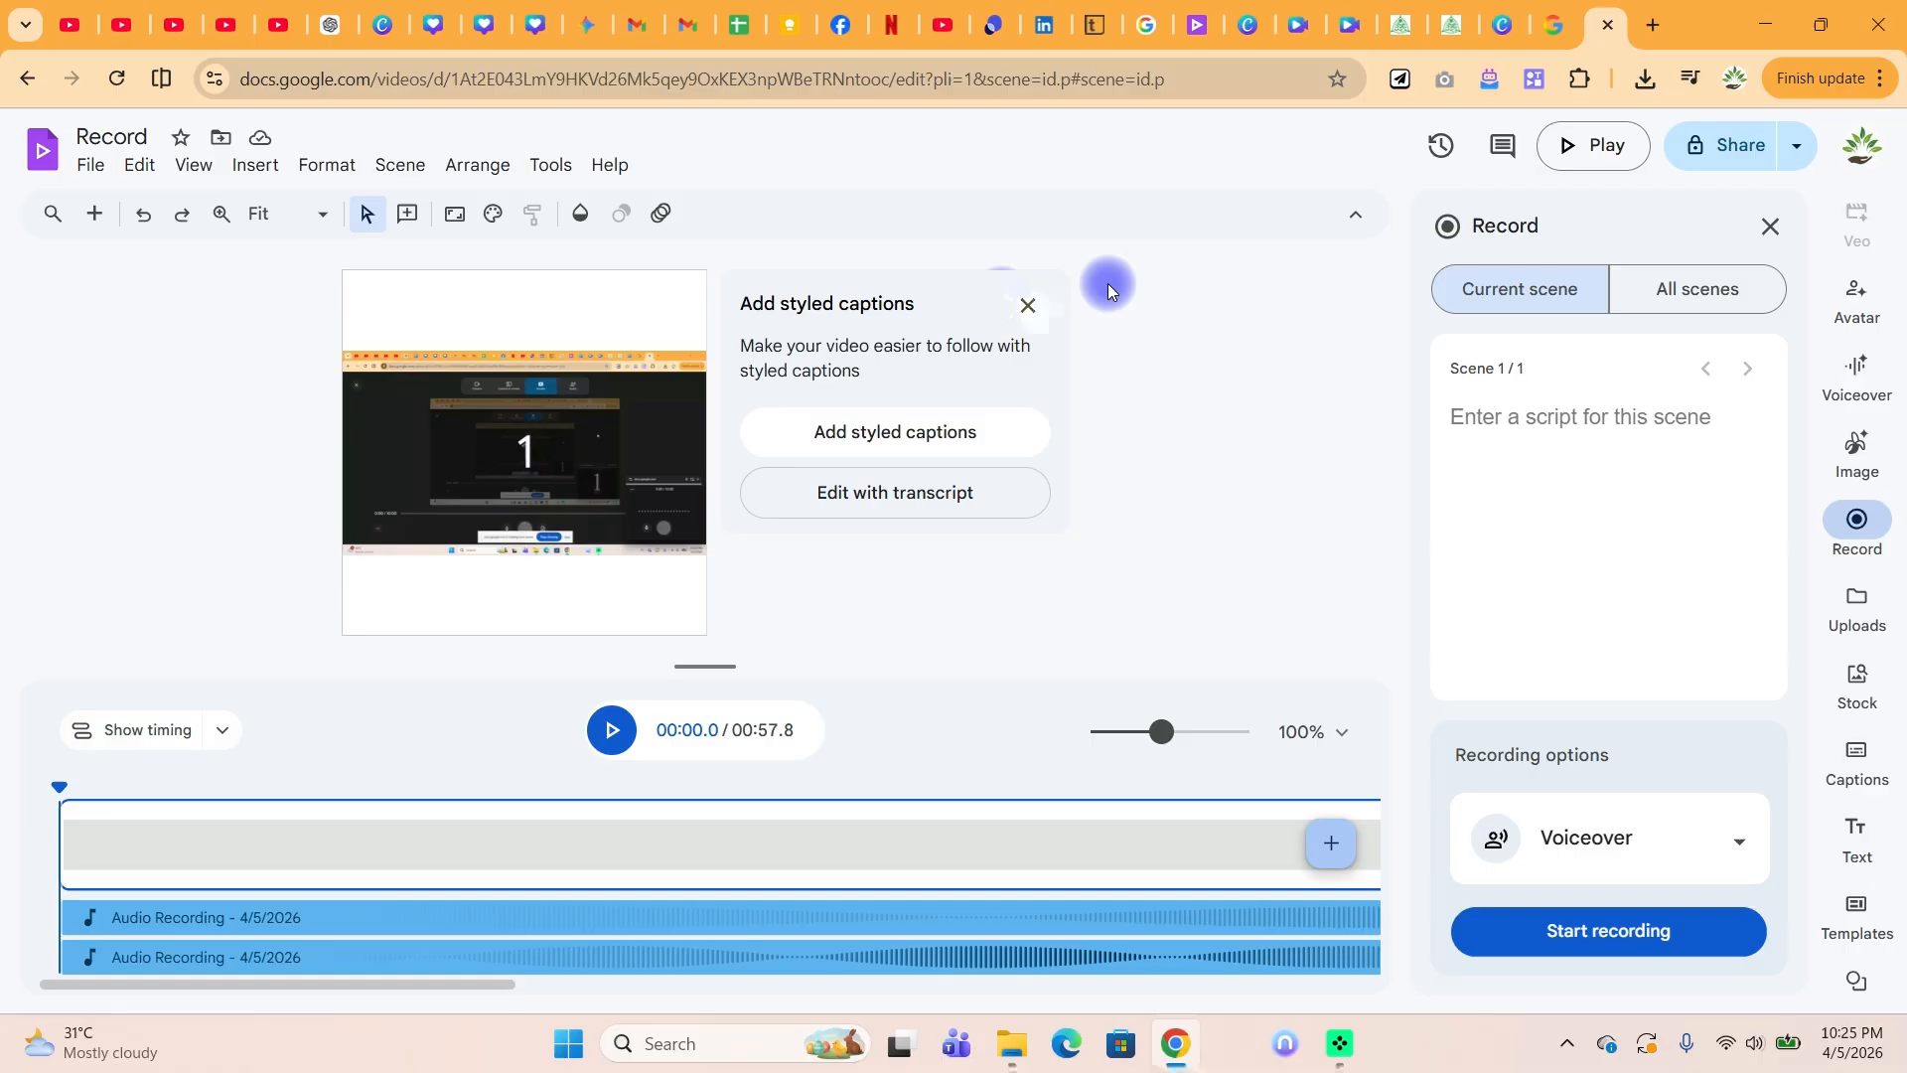
# Browse the styled caption presets available for the video.
pyautogui.click(929, 313)
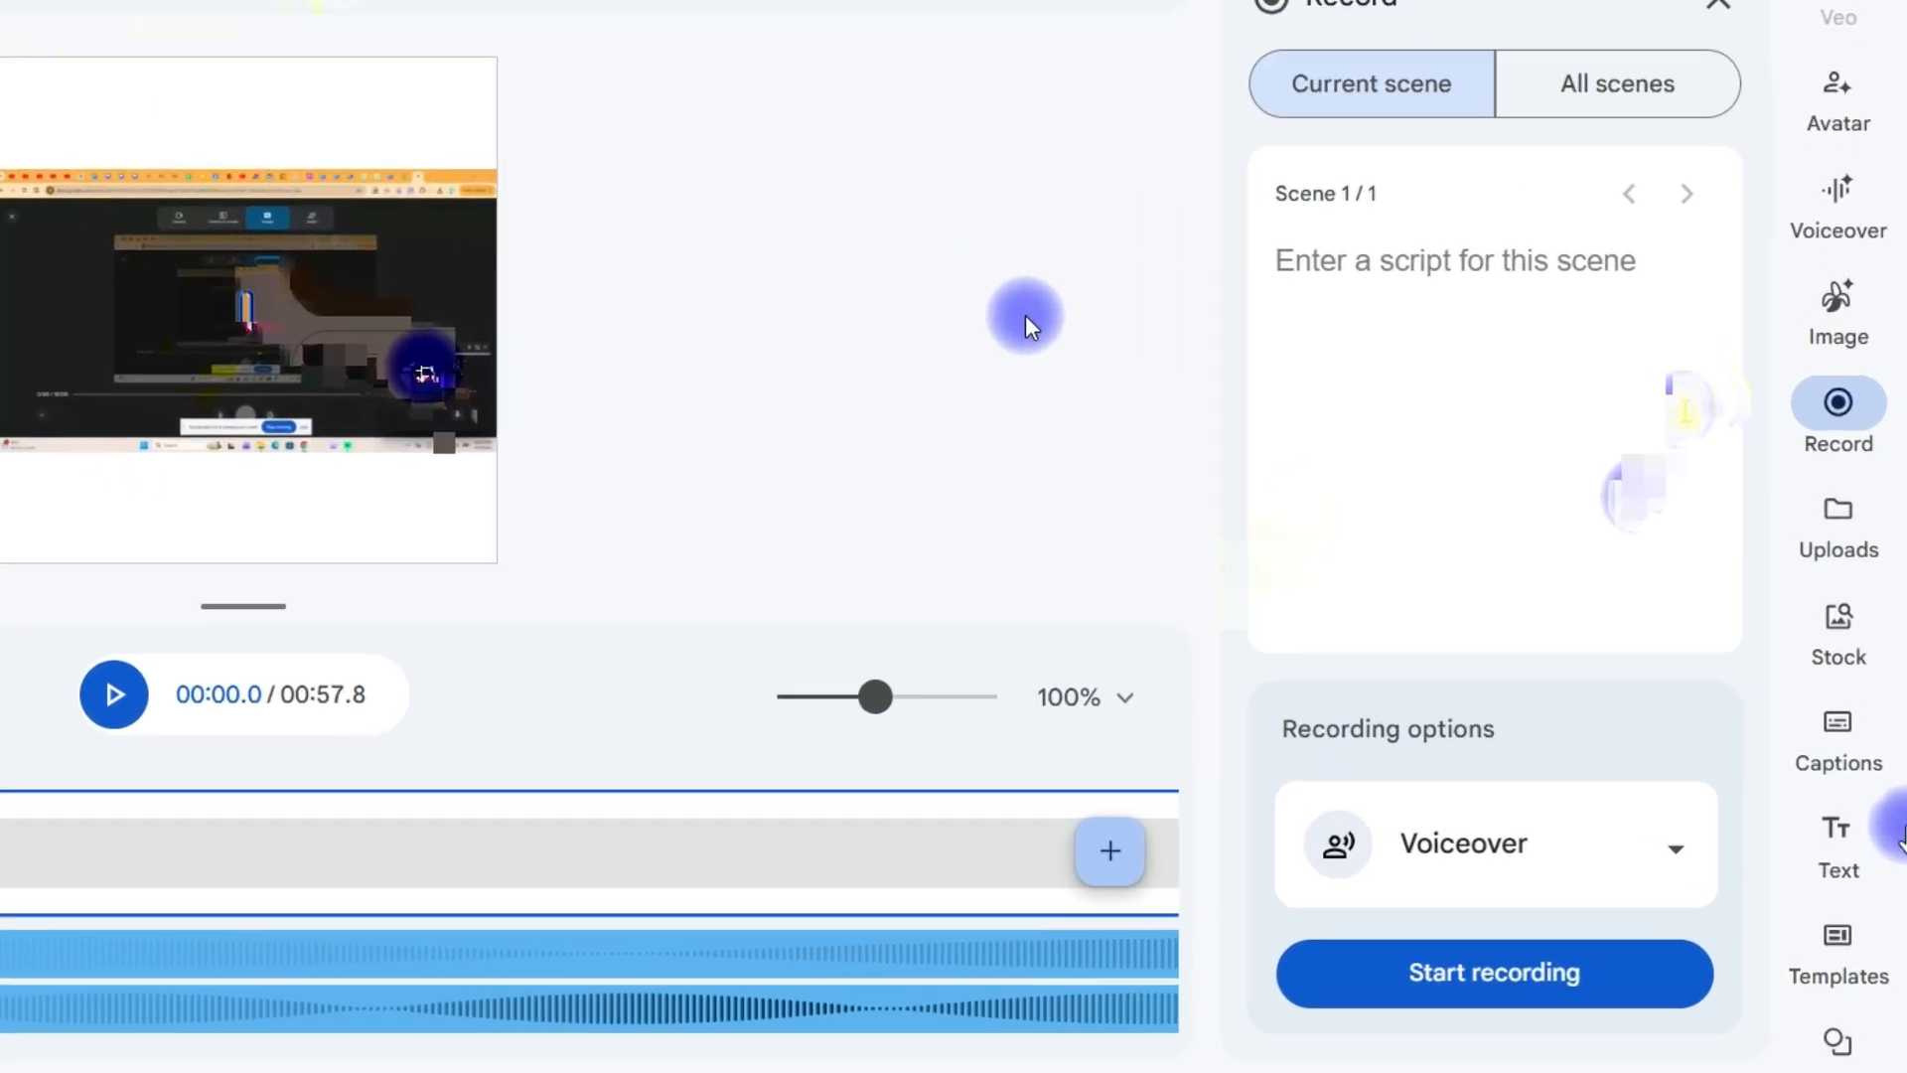
pyautogui.click(1856, 759)
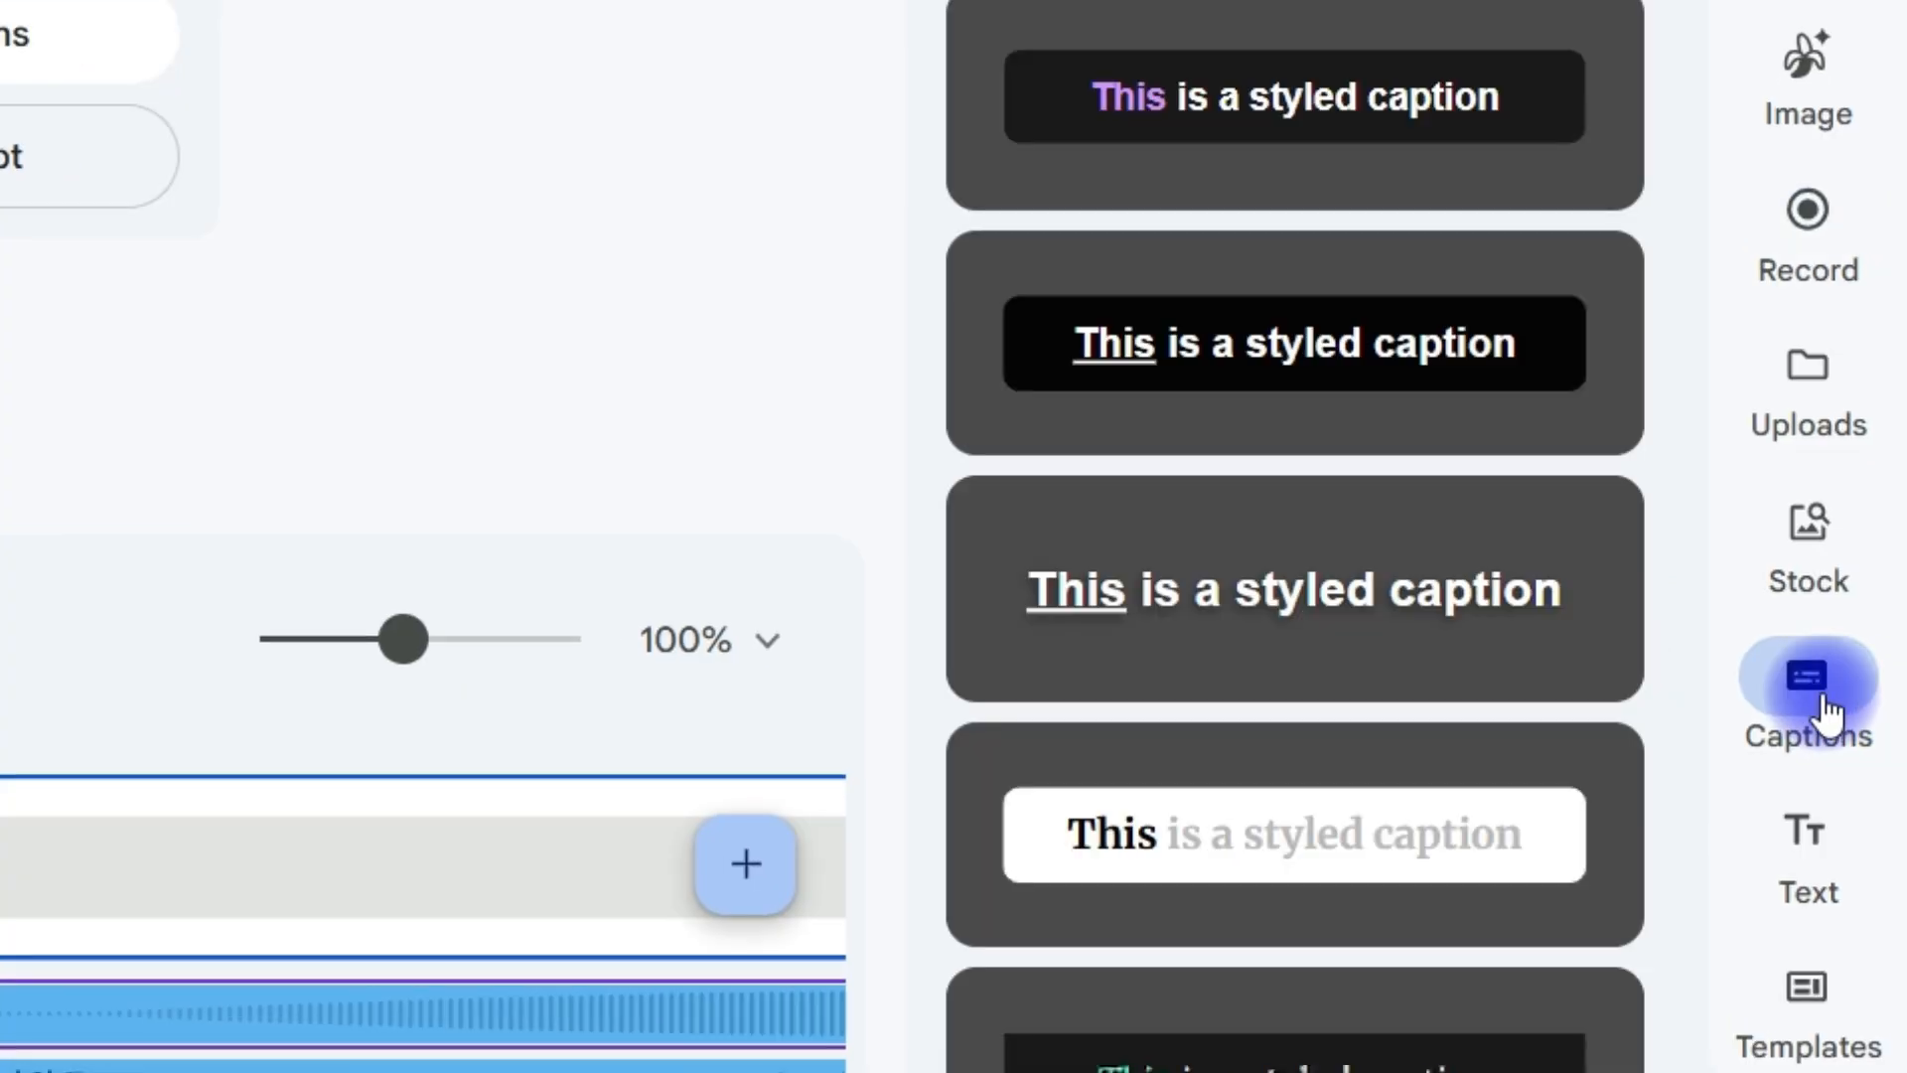
pyautogui.scroll(-15, 1298, 636)
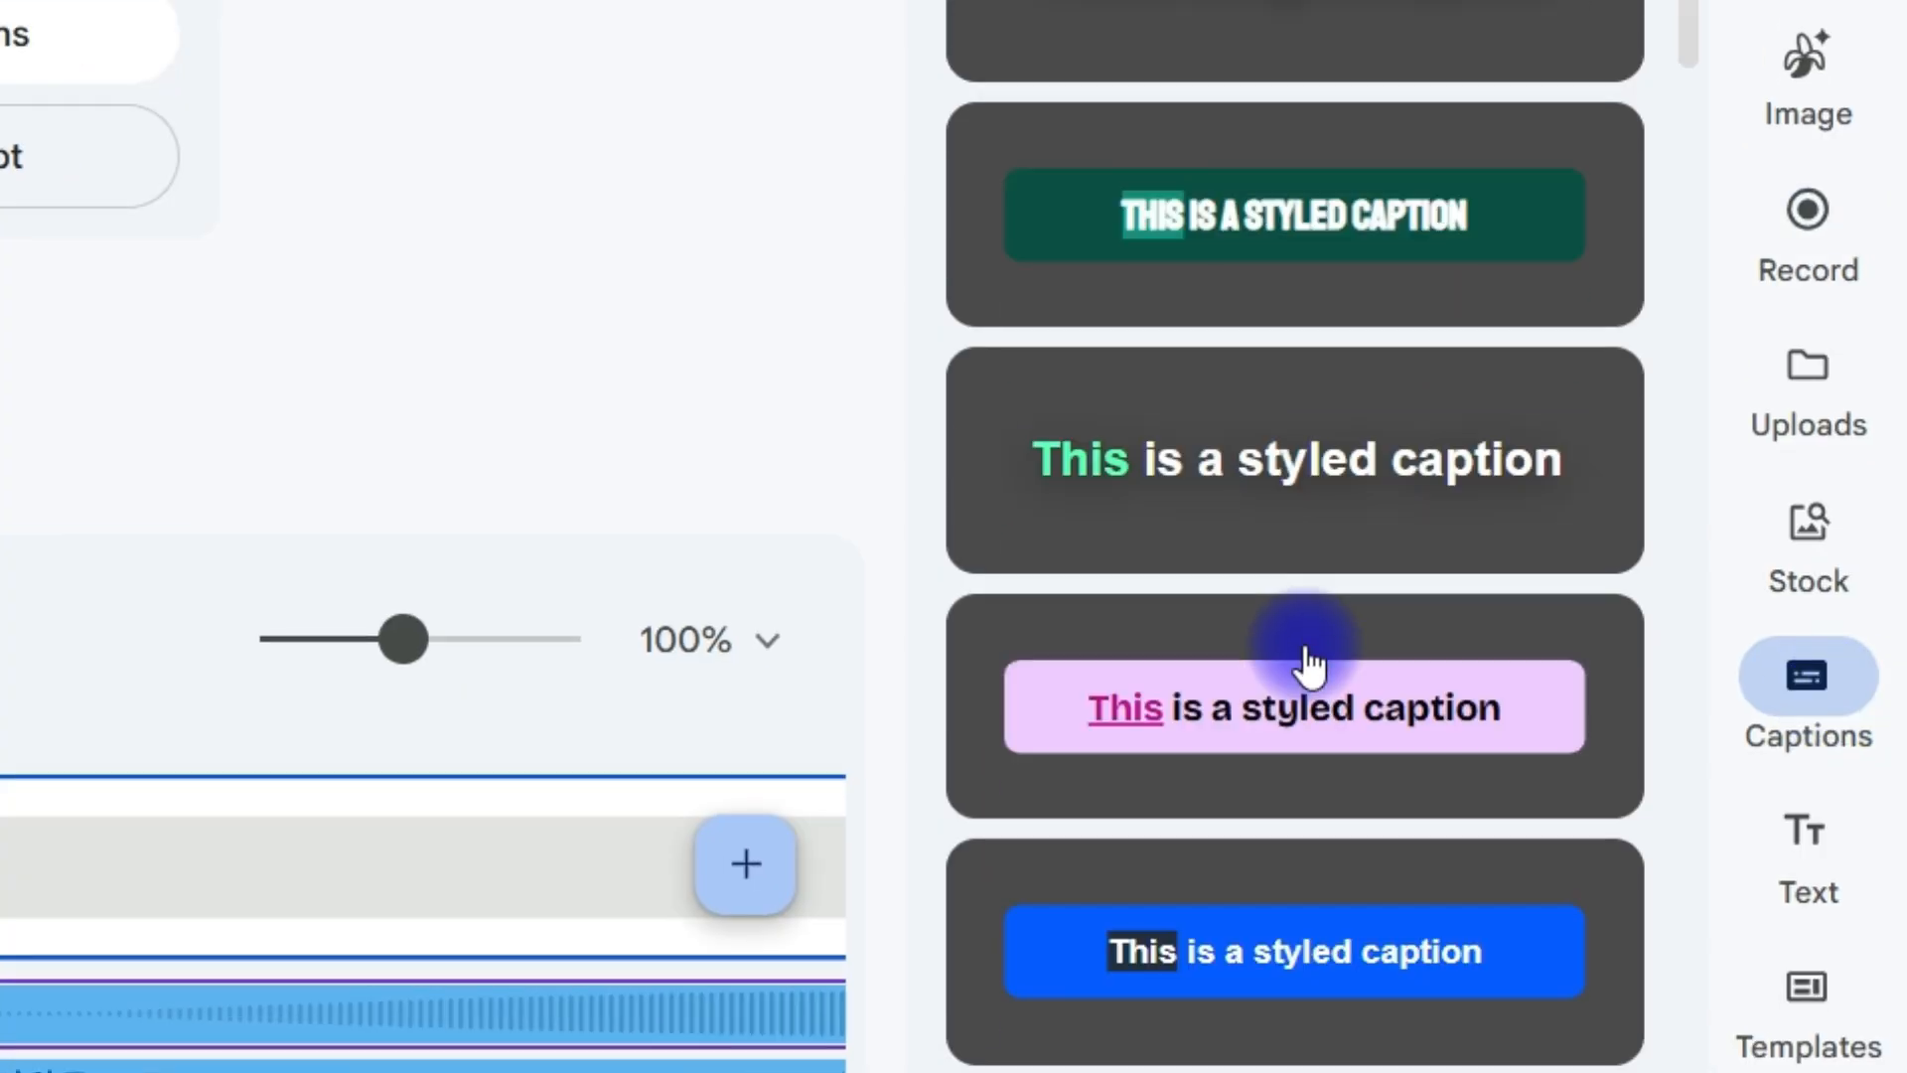
pyautogui.scroll(-5, 1292, 636)
pyautogui.scroll(15, 1285, 609)
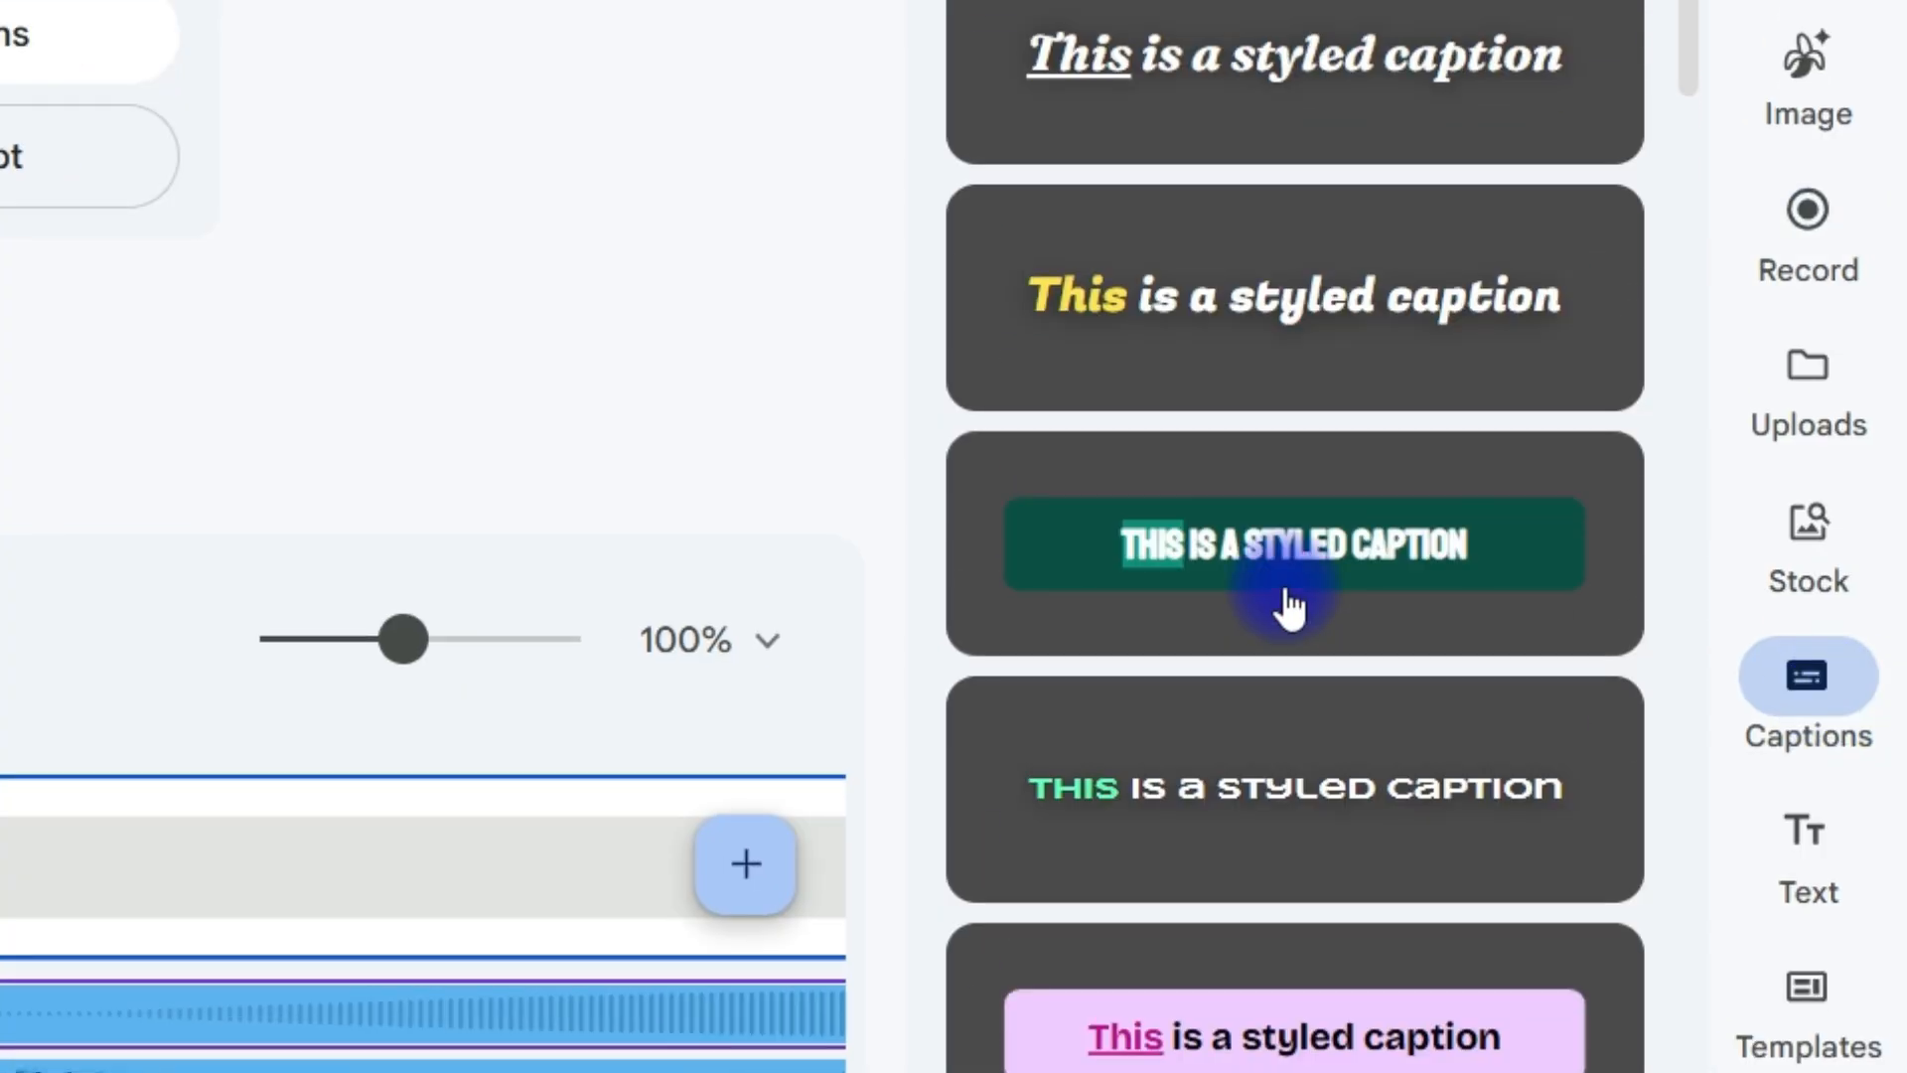
# Look through the text styles, the video templates and the Stock & web library's images, music, stickers, sound effects and GIFs.
pyautogui.click(1810, 832)
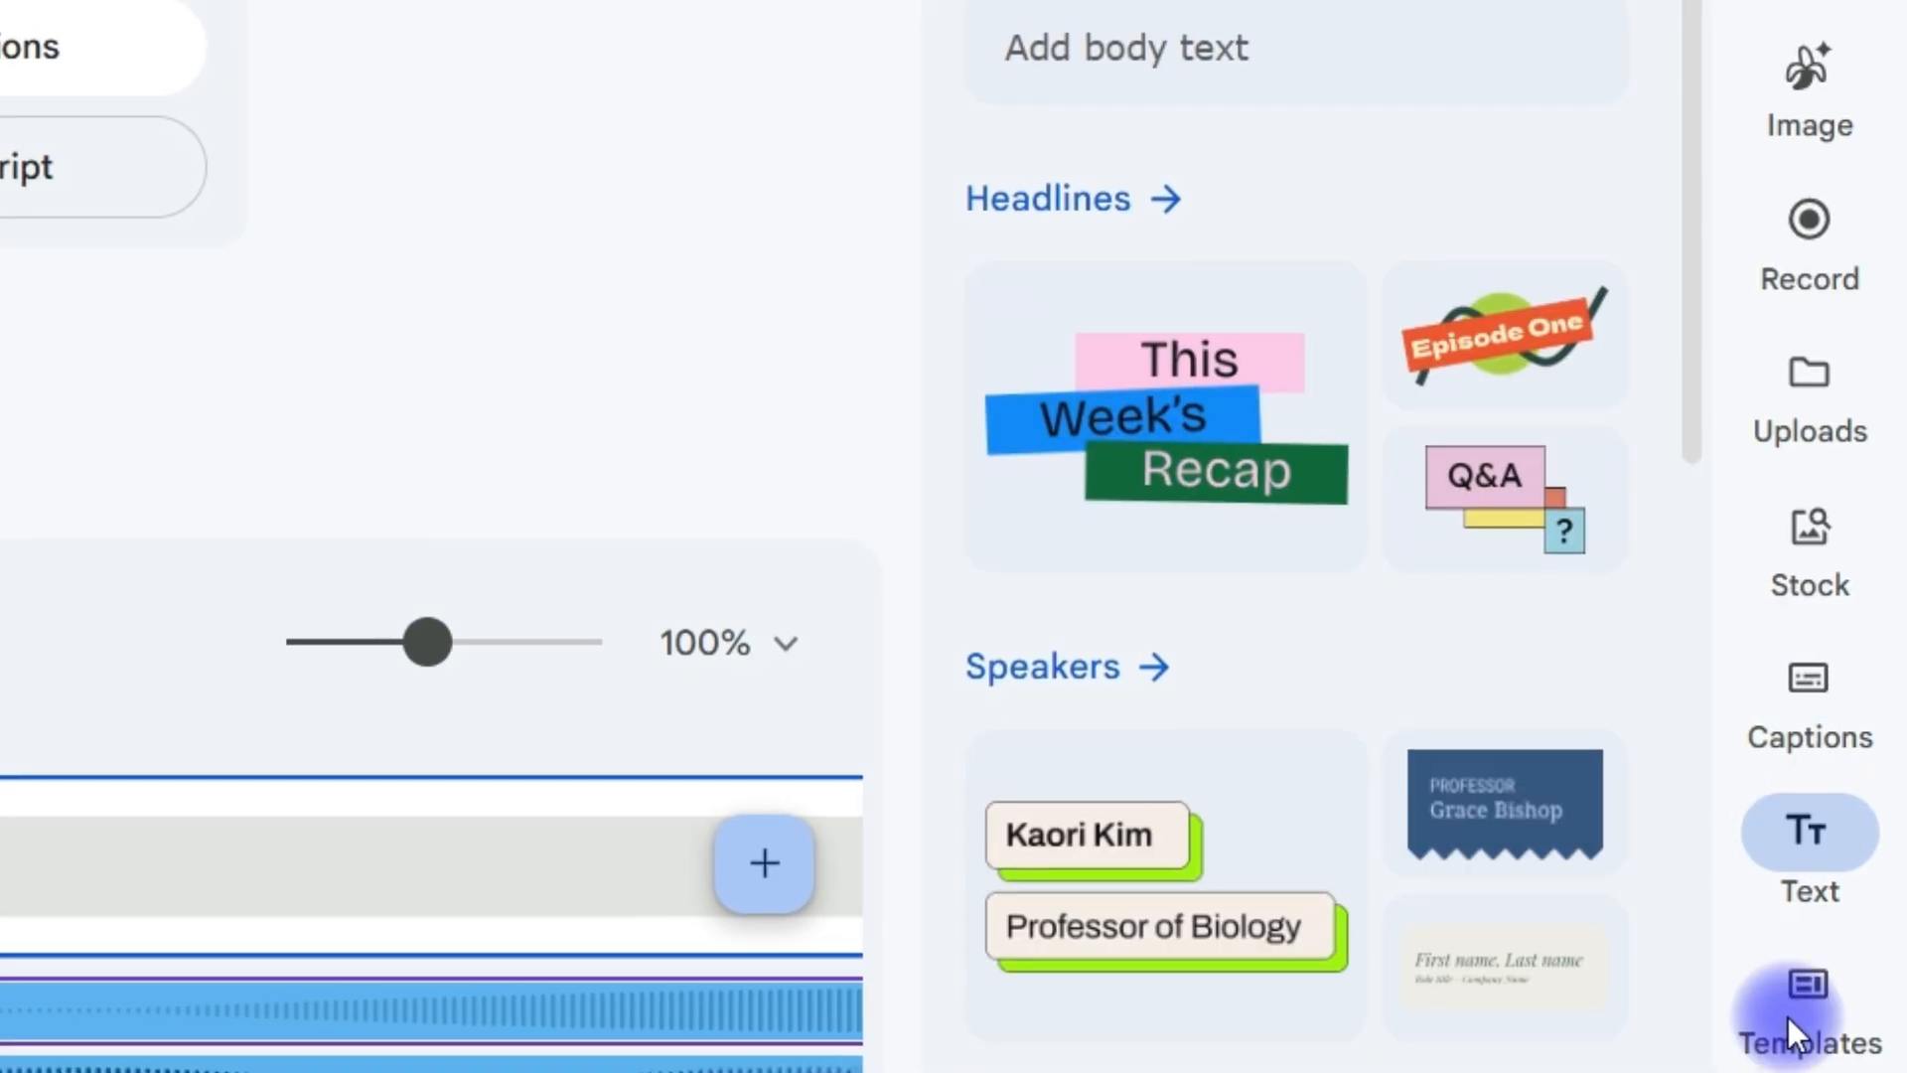
pyautogui.click(1815, 1001)
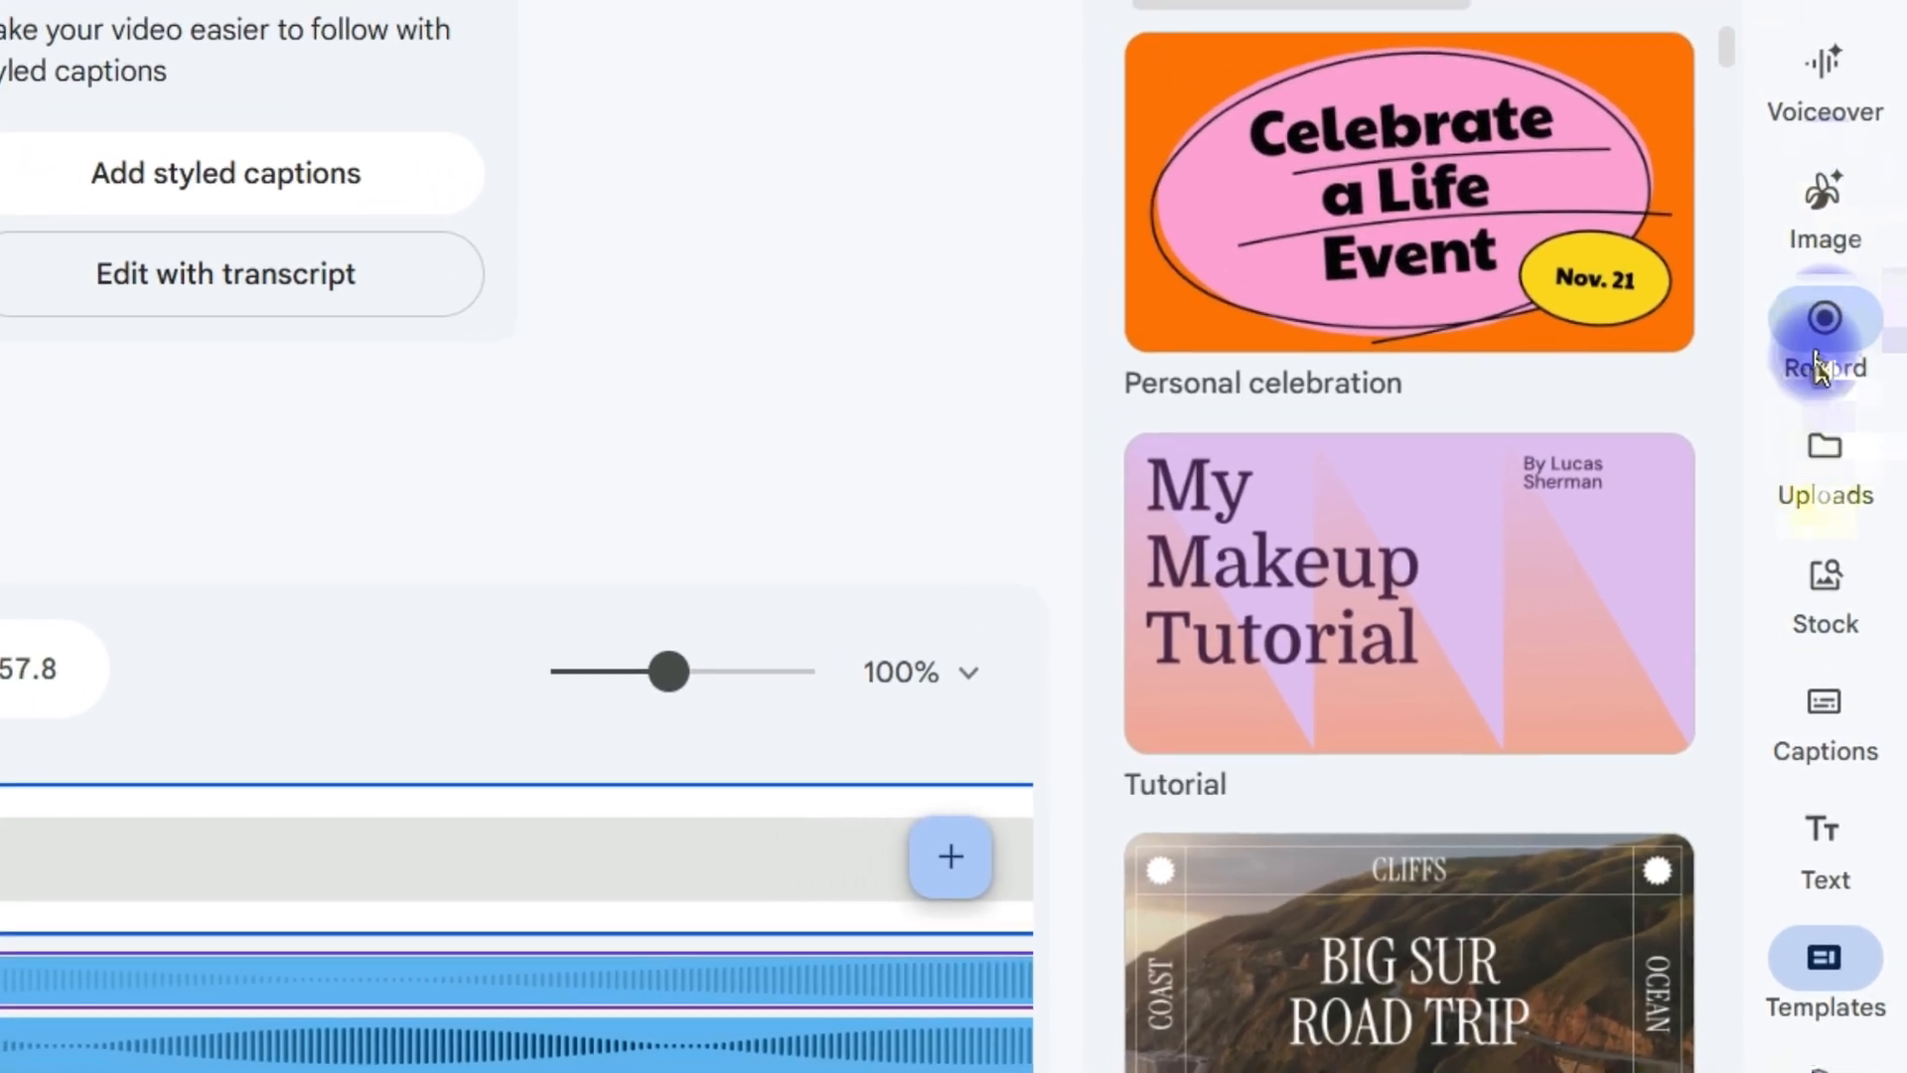
pyautogui.click(1835, 606)
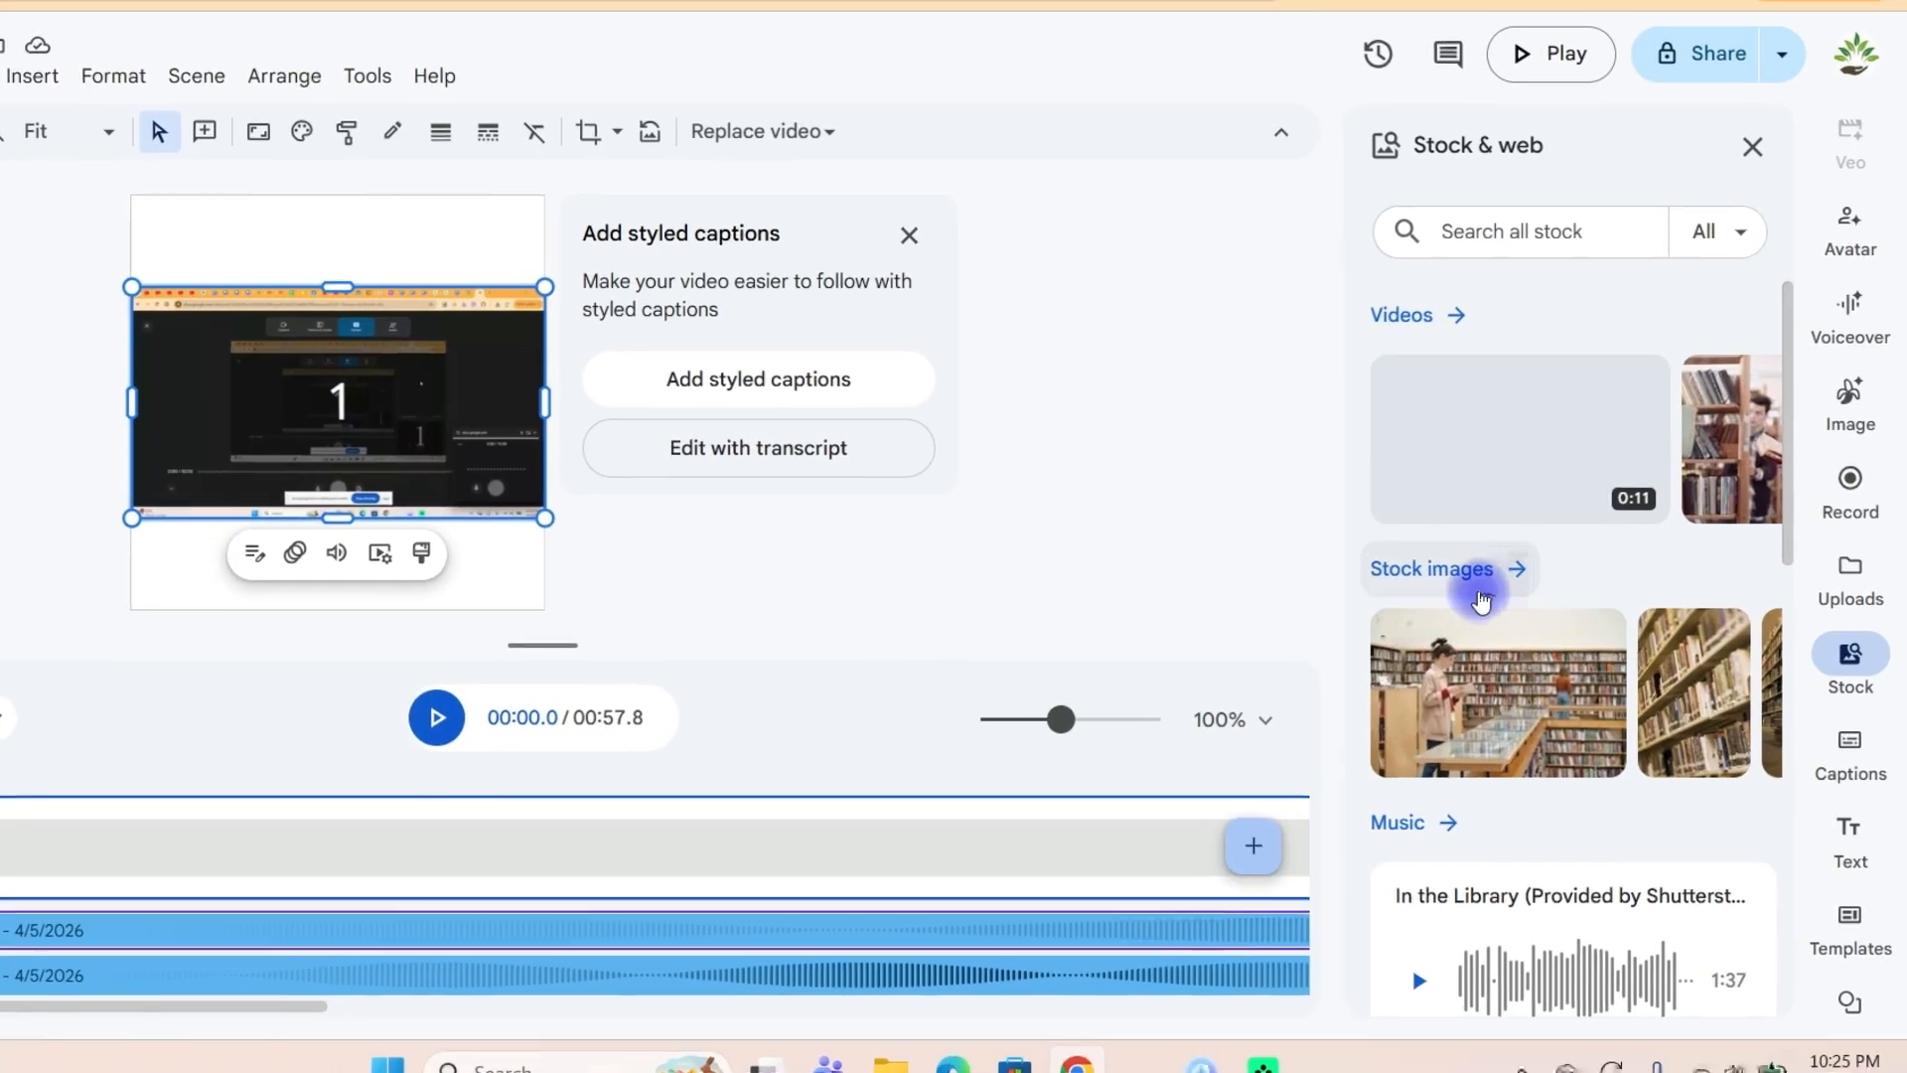
pyautogui.scroll(-3, 1409, 764)
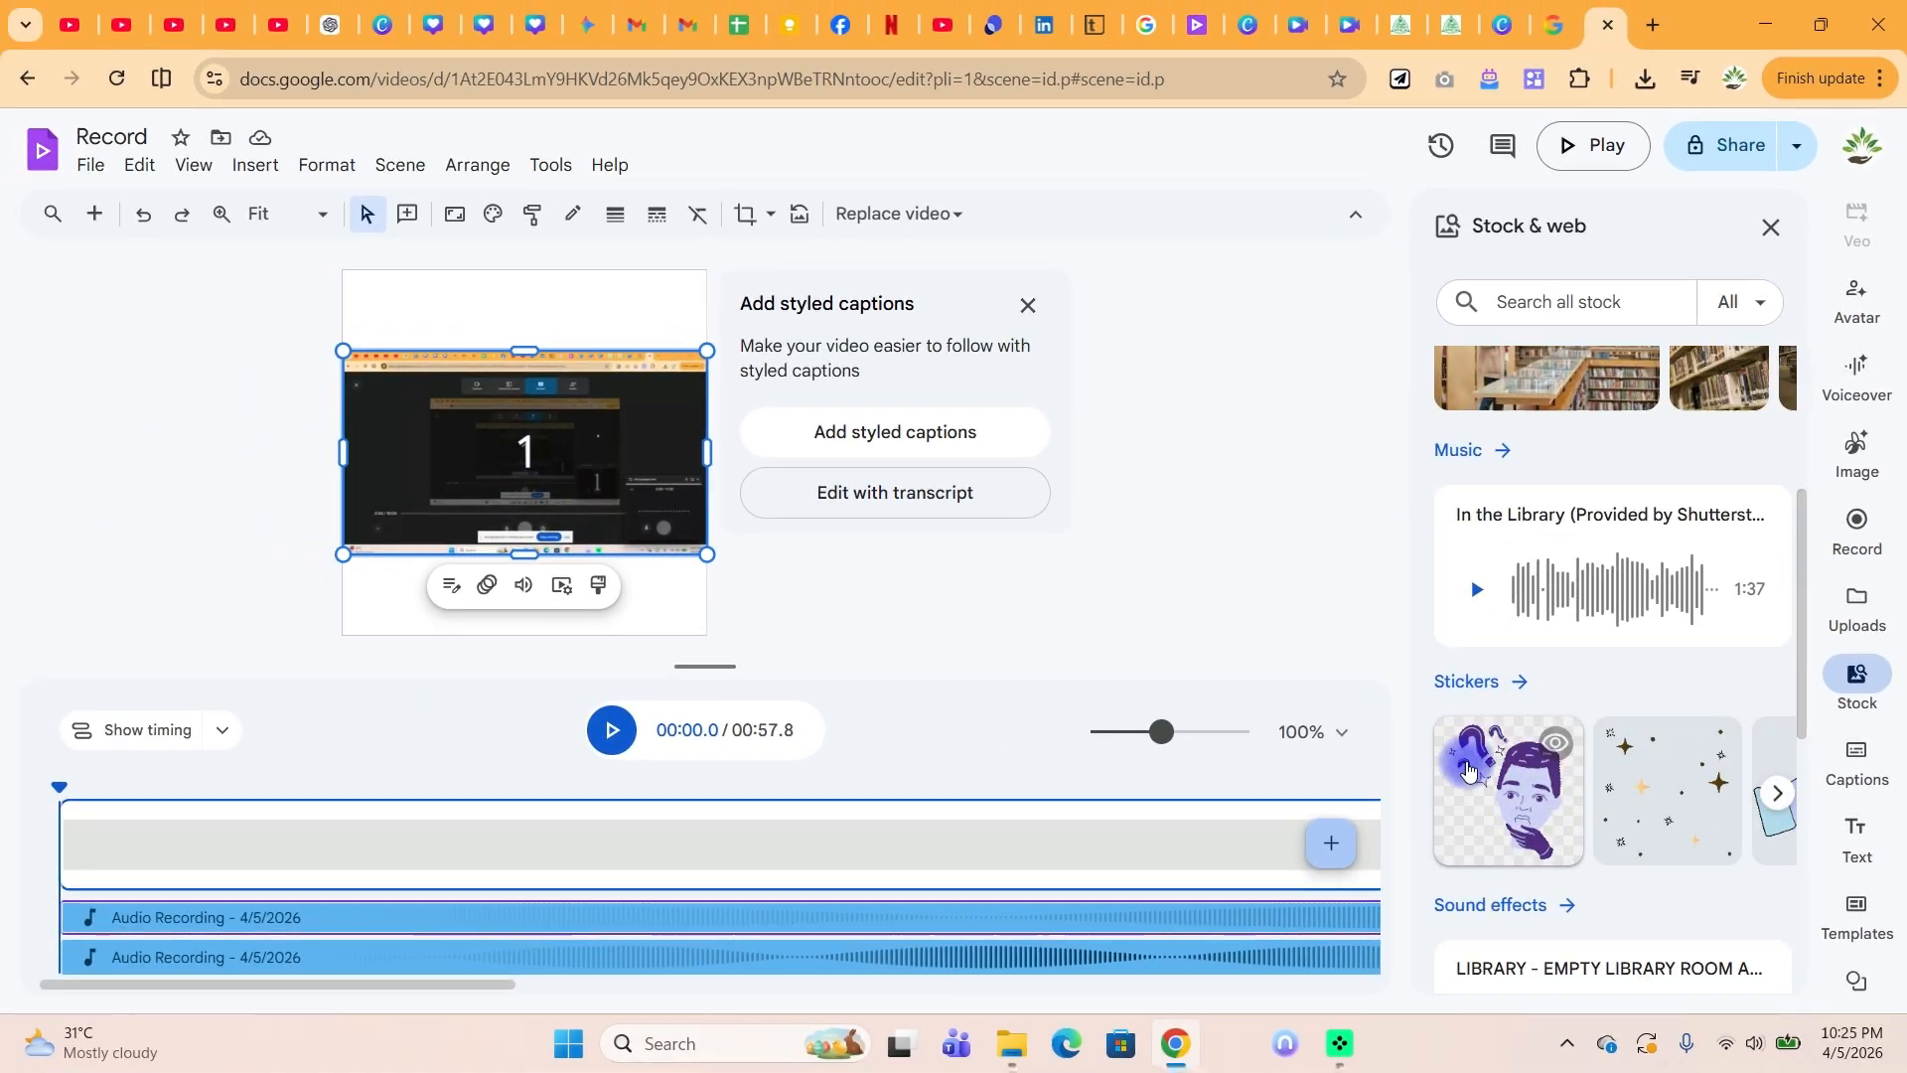
pyautogui.scroll(-5, 1513, 639)
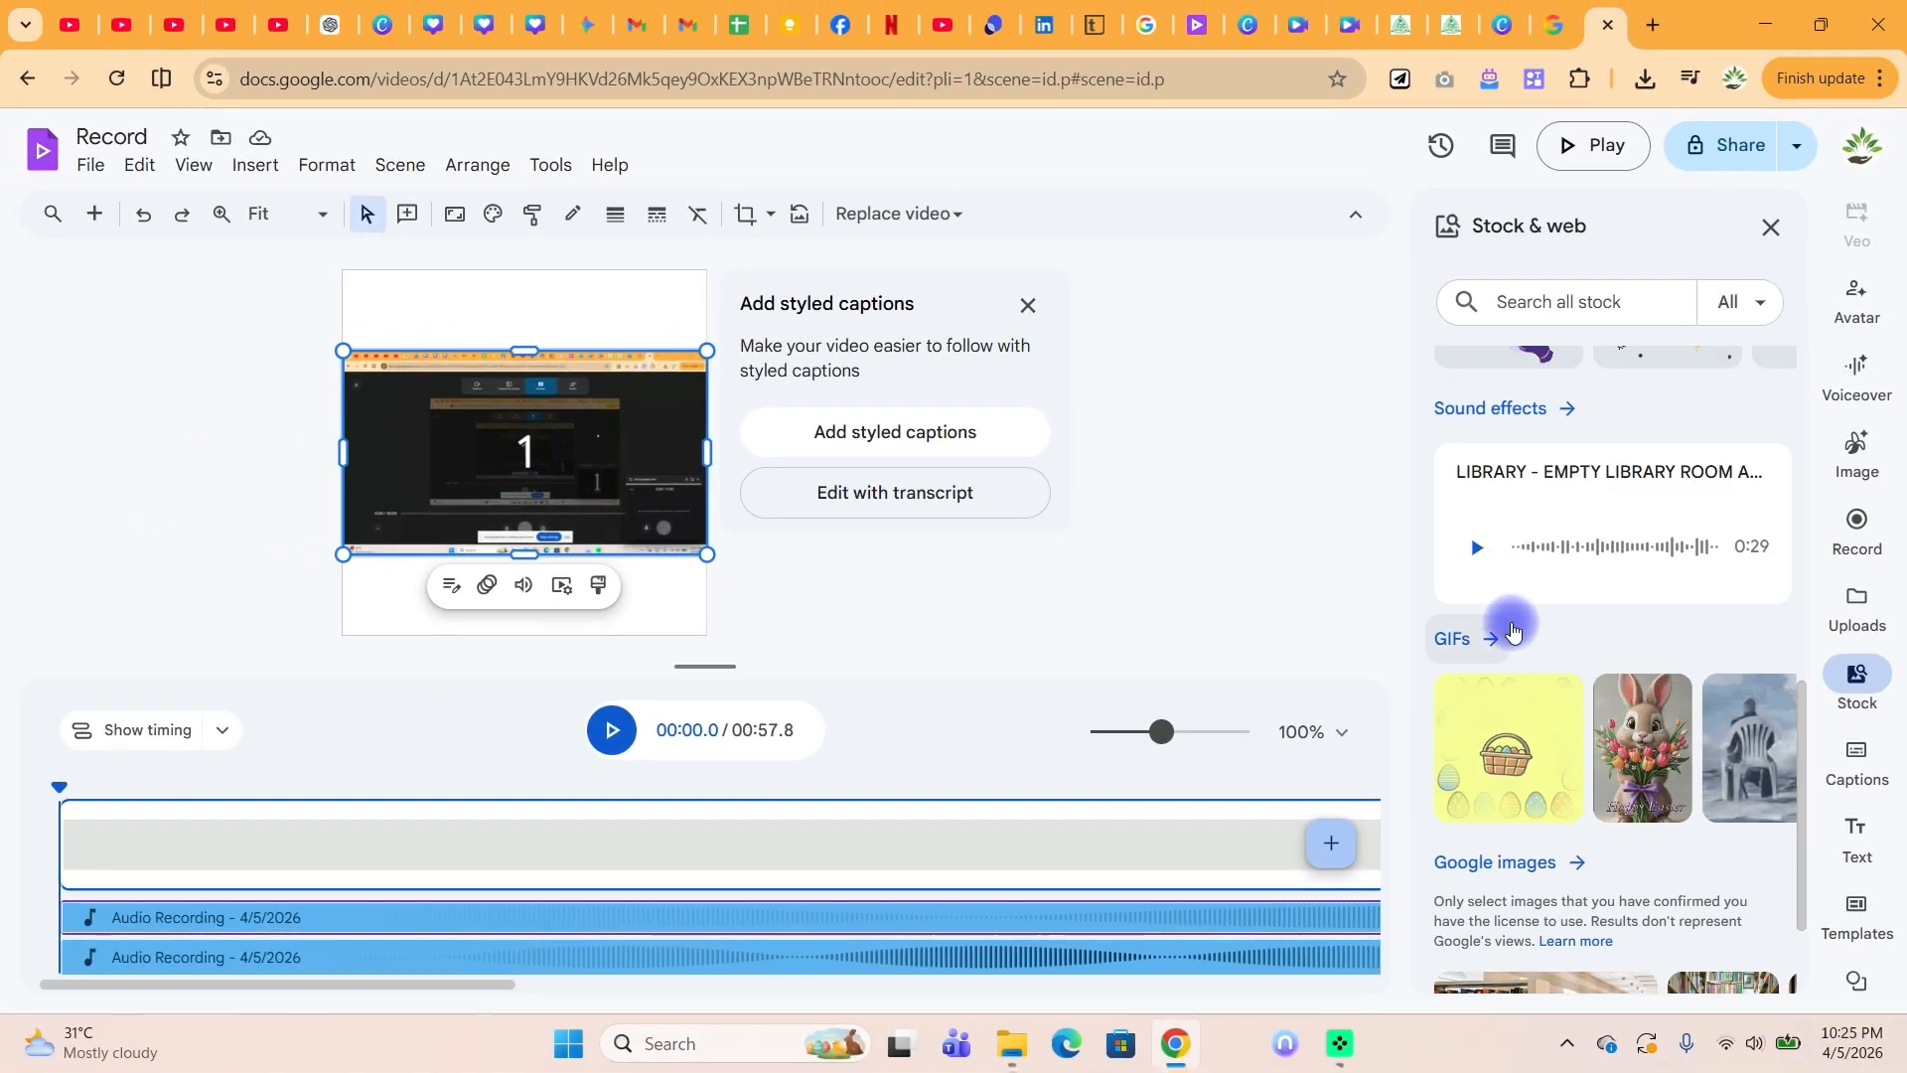
pyautogui.scroll(-2, 1543, 604)
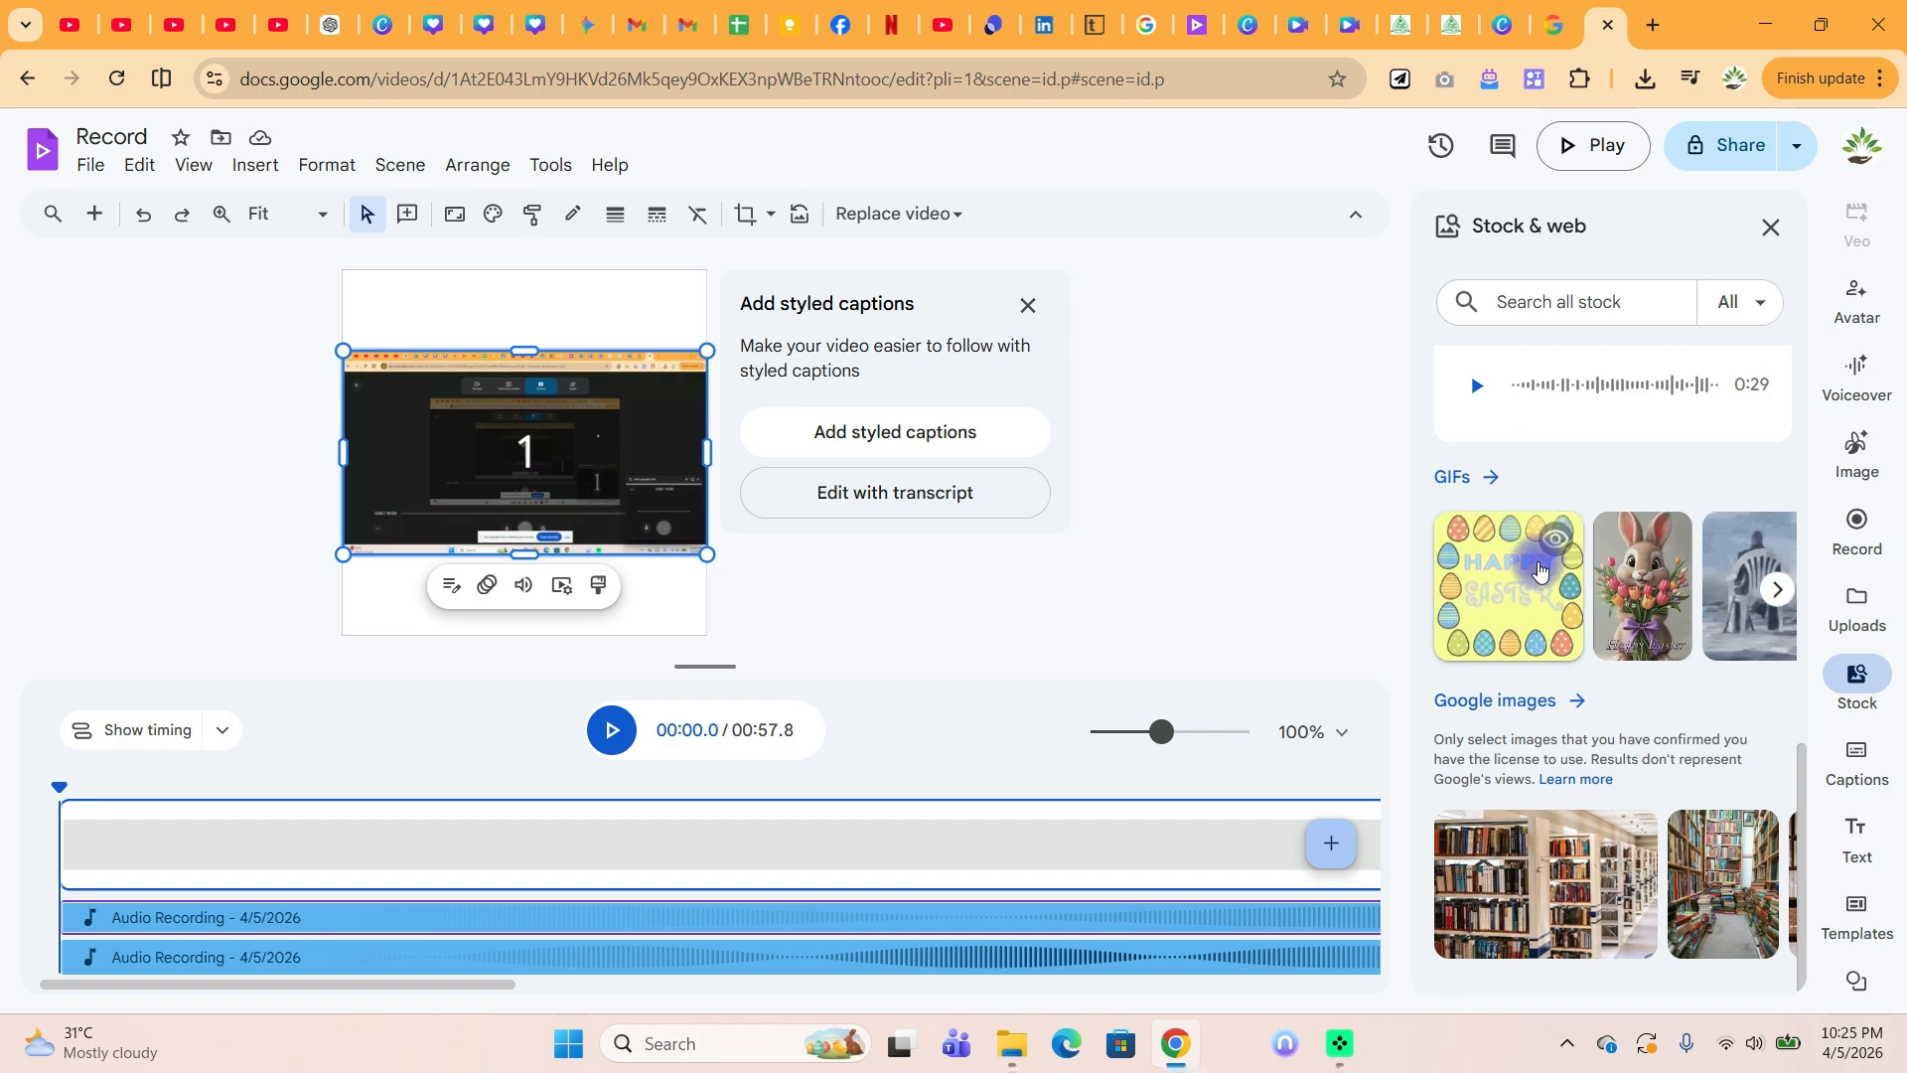